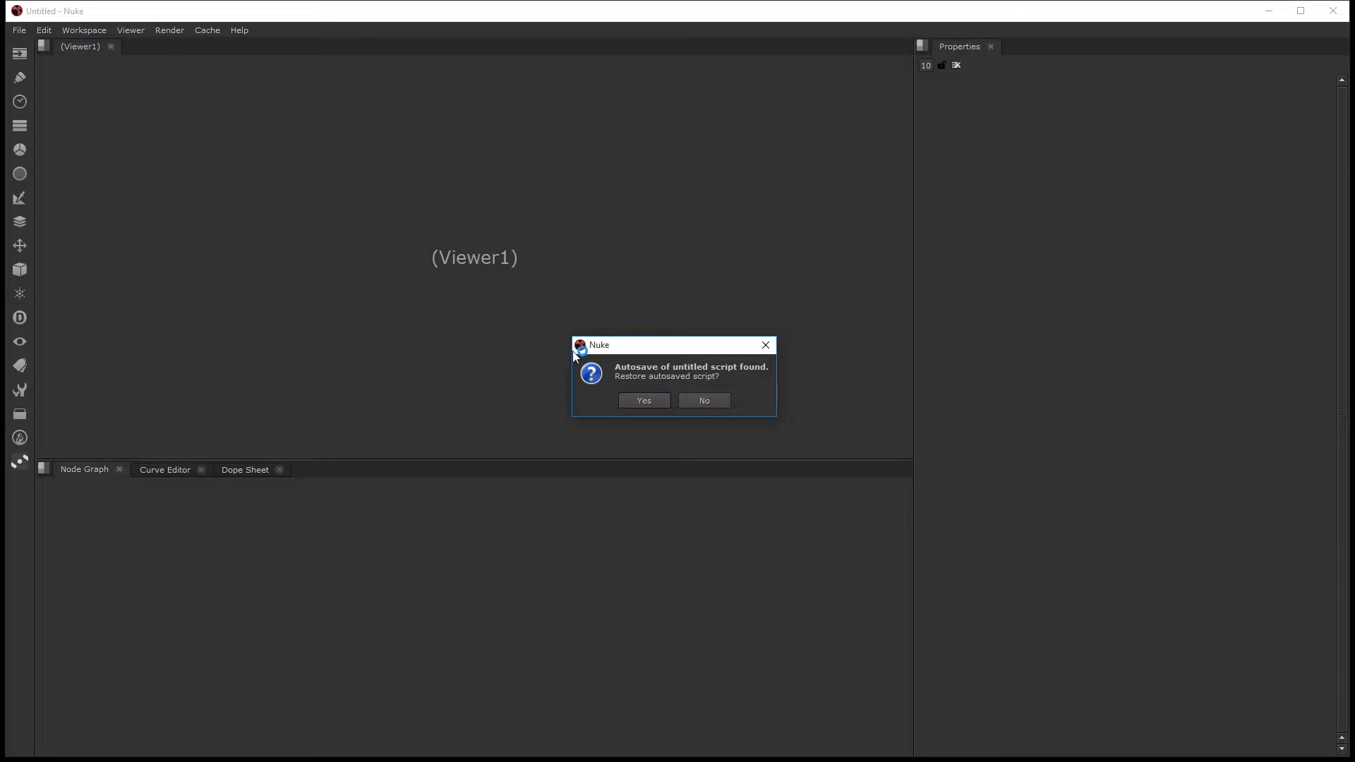
Decline restoring the autosaved script and deselect the viewer node in the empty node graph.
{"action": "left_click", "coordinate": [711, 402]}
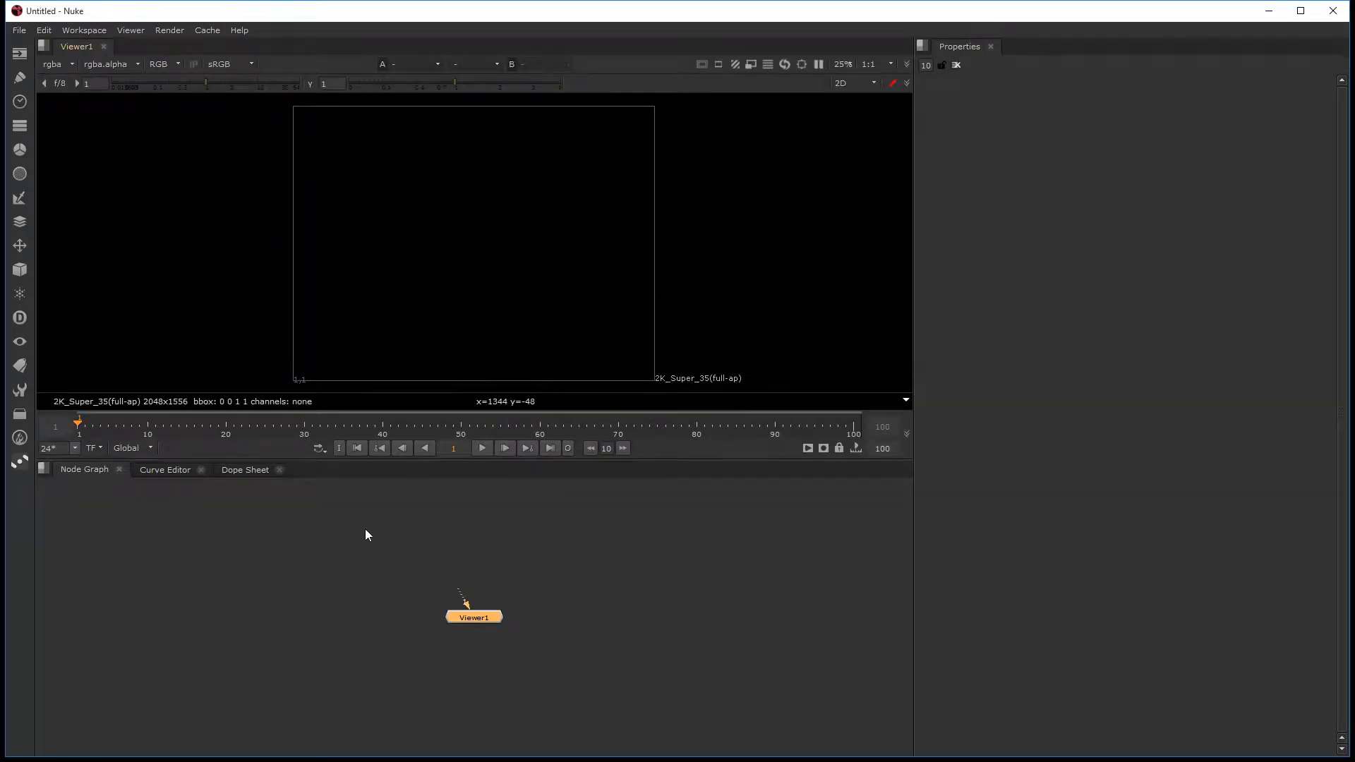
{"action": "middle_click_drag", "start_coordinate": [393, 546], "coordinate": [377, 604]}
{"action": "scroll", "coordinate": [373, 565], "scroll_direction": "down", "scroll_amount": 2}
{"action": "scroll", "coordinate": [339, 610], "scroll_direction": "up", "scroll_amount": 2}
{"action": "scroll", "coordinate": [338, 617], "scroll_direction": "up", "scroll_amount": 2}
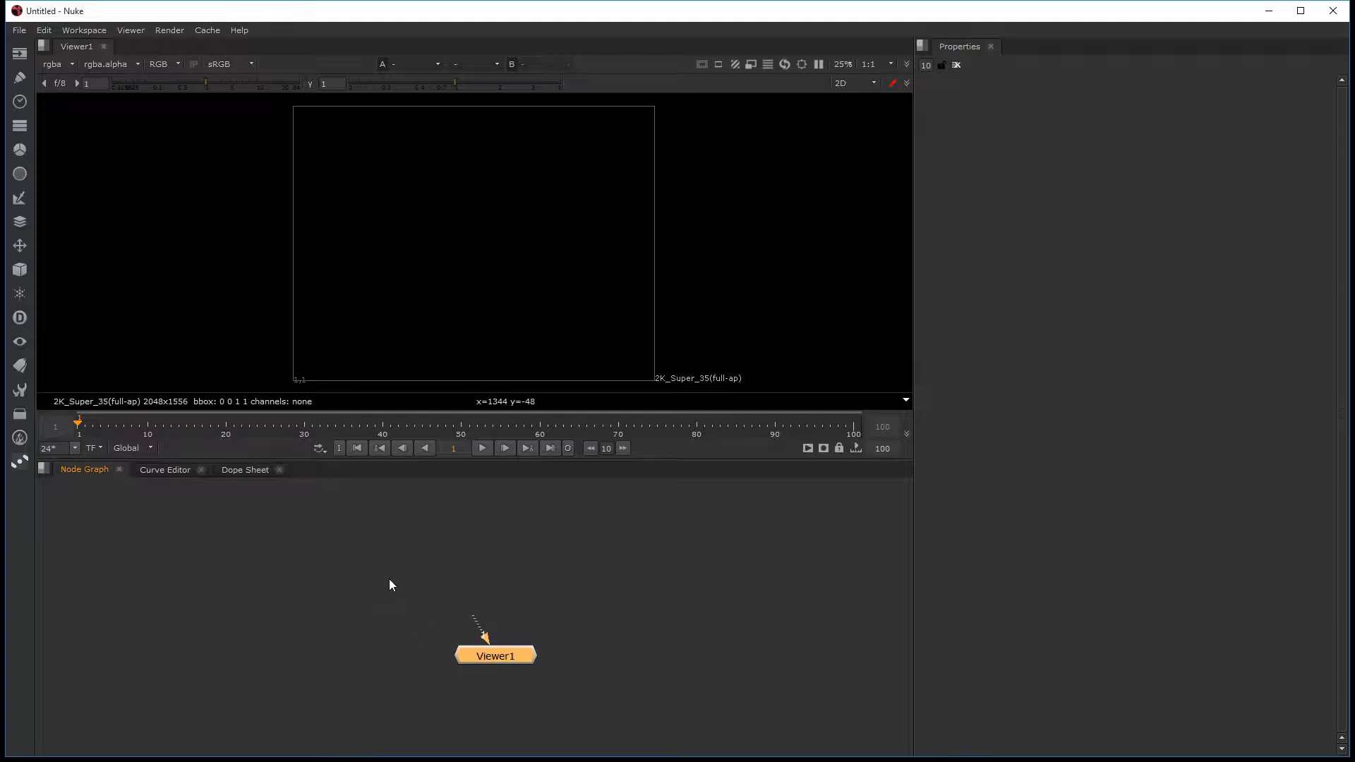
{"action": "left_click", "coordinate": [382, 572]}
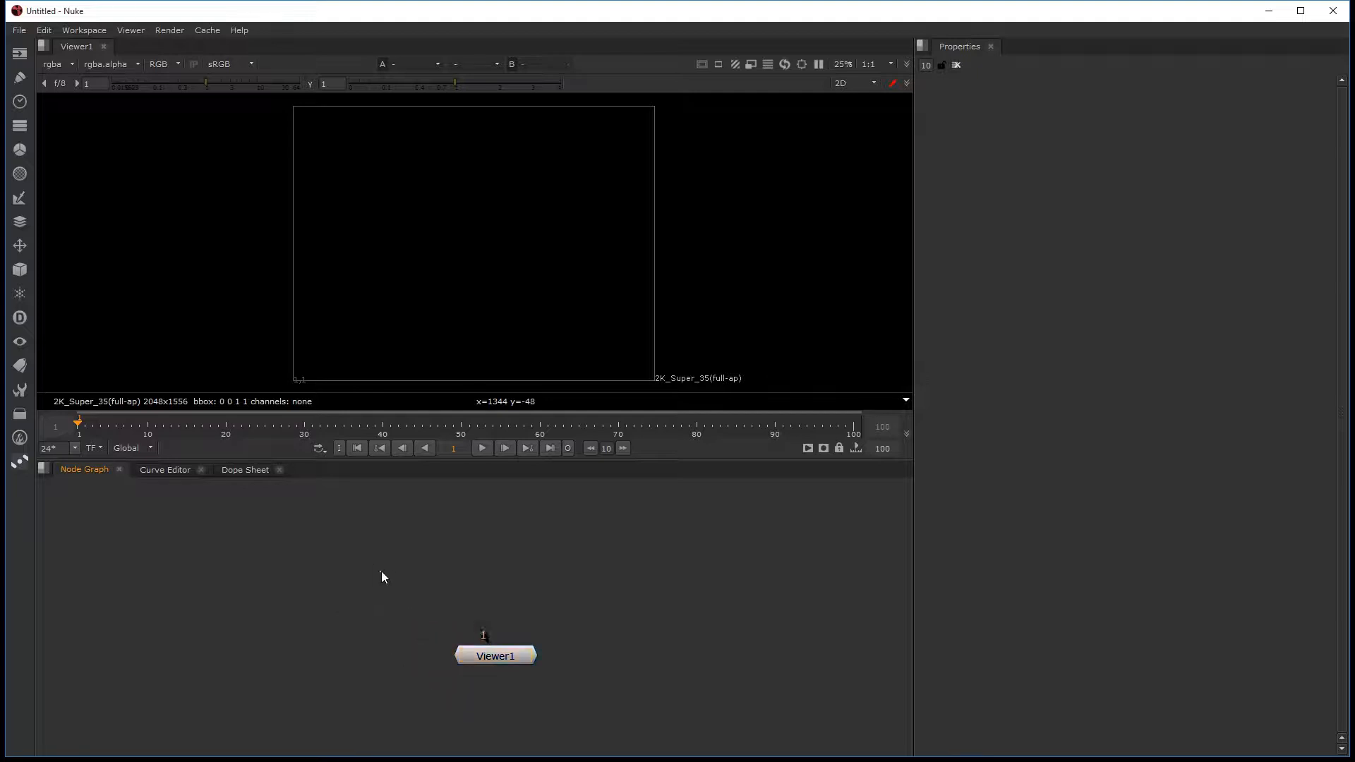
Switch to File Explorer and open the PSD folder of the Camera Projection Tutorial project inside VFX, keeping the node graph uncovered.
{"action": "left_click_drag", "start_coordinate": [0, 145], "coordinate": [725, 133]}
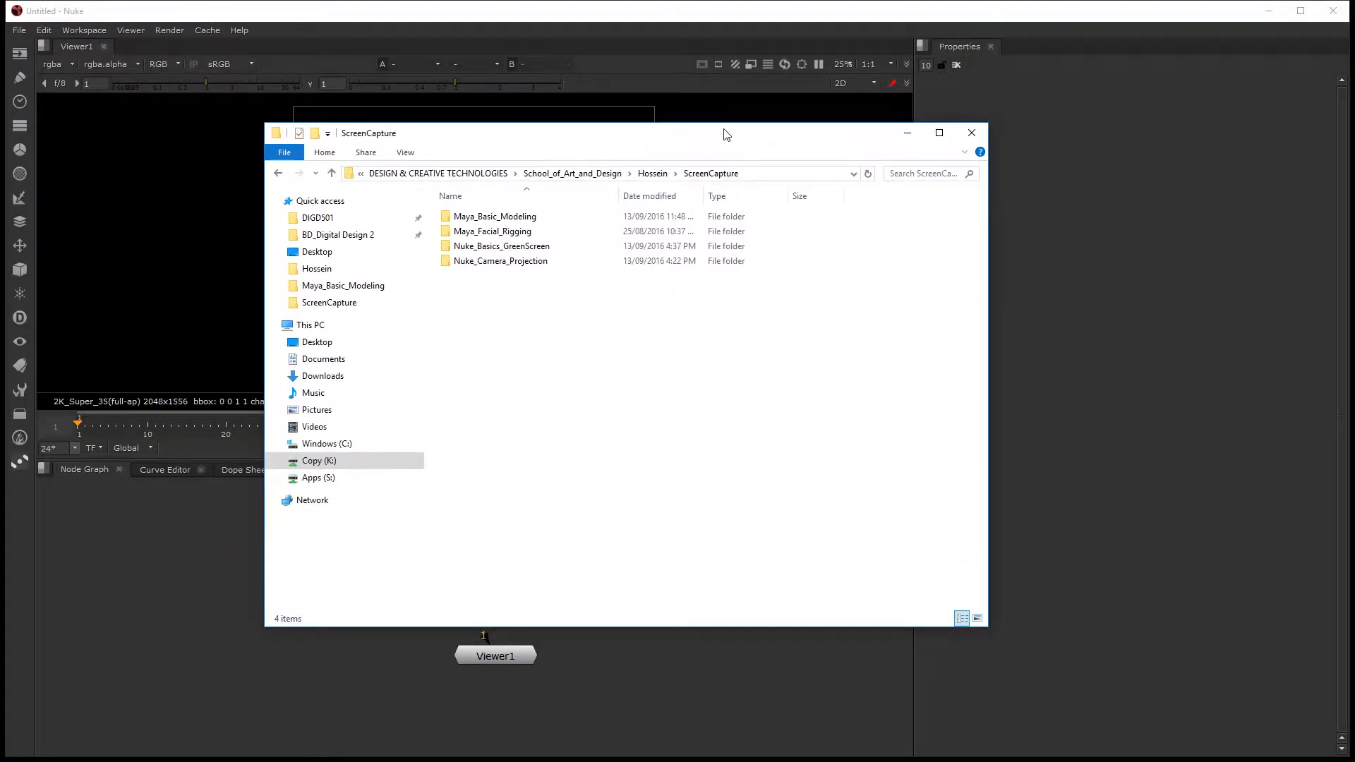
{"action": "left_click", "coordinate": [651, 174]}
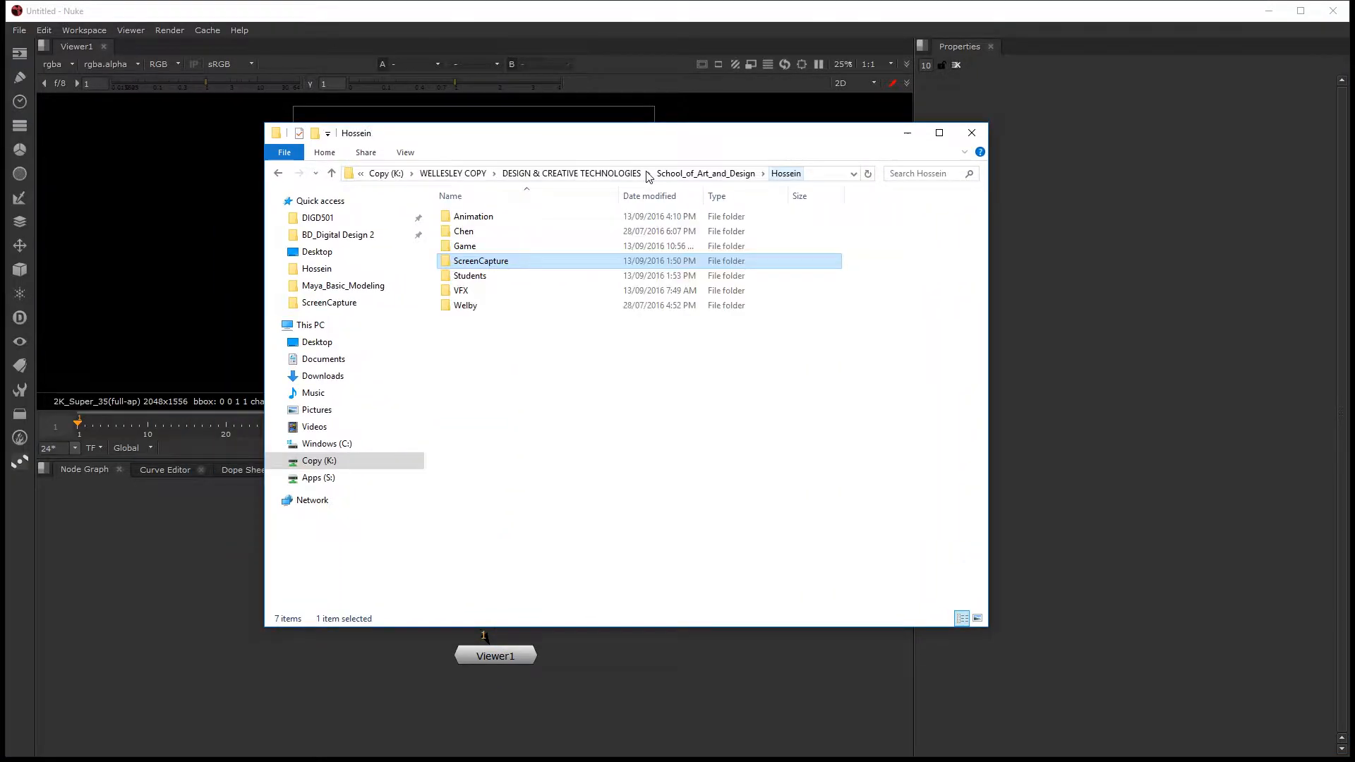
{"action": "double_click", "coordinate": [488, 292]}
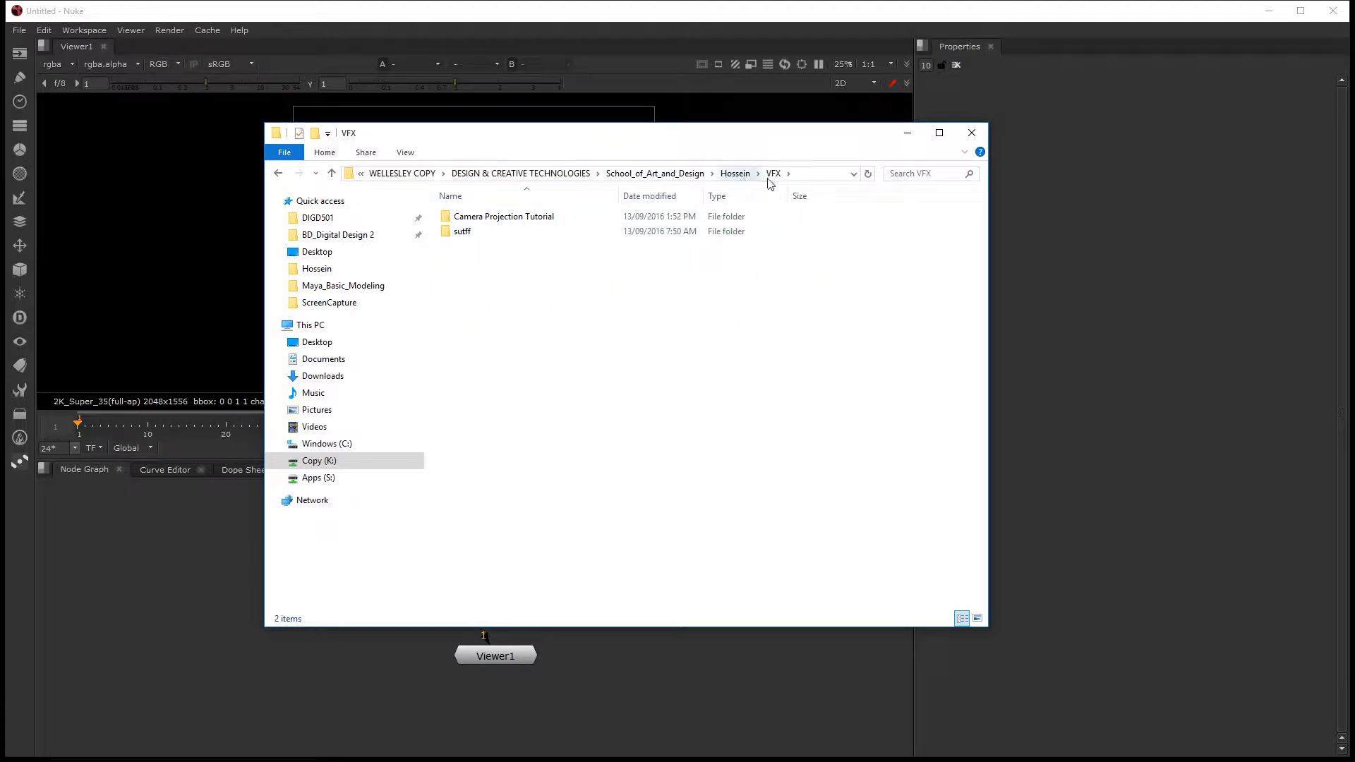
{"action": "left_click", "coordinate": [505, 218]}
{"action": "double_click", "coordinate": [505, 218]}
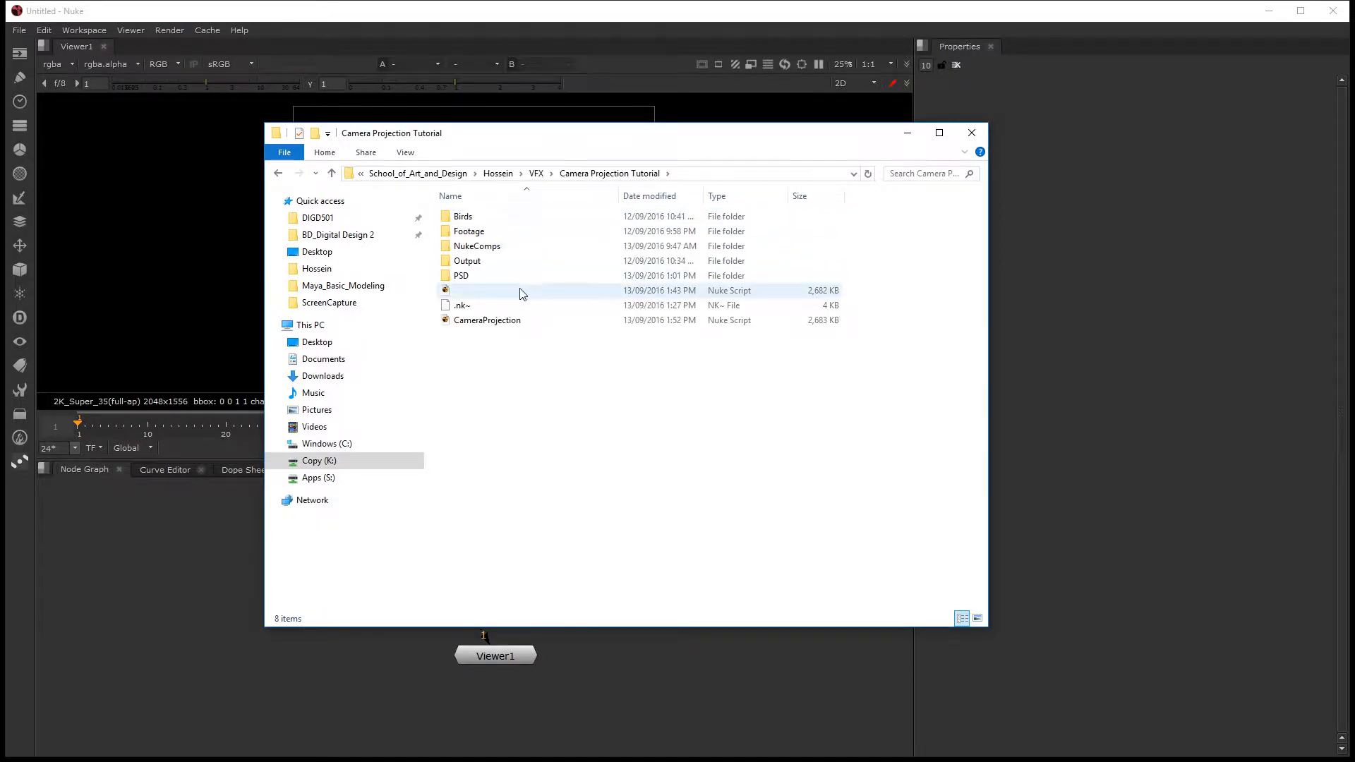
{"action": "double_click", "coordinate": [492, 276]}
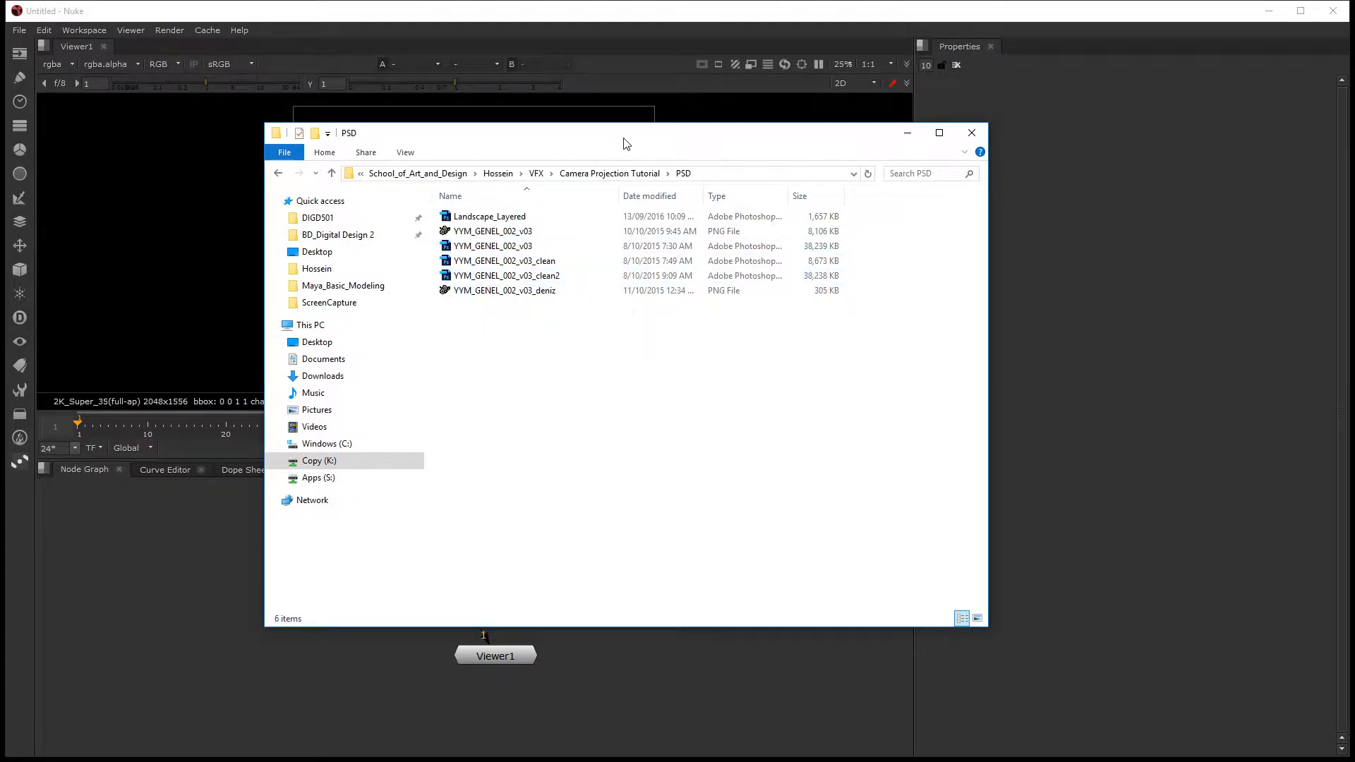
{"action": "left_click_drag", "start_coordinate": [627, 139], "coordinate": [983, 150]}
Rename the YYM_GENEL_002_v03 PNG file as city.
{"action": "left_click", "coordinate": [873, 302]}
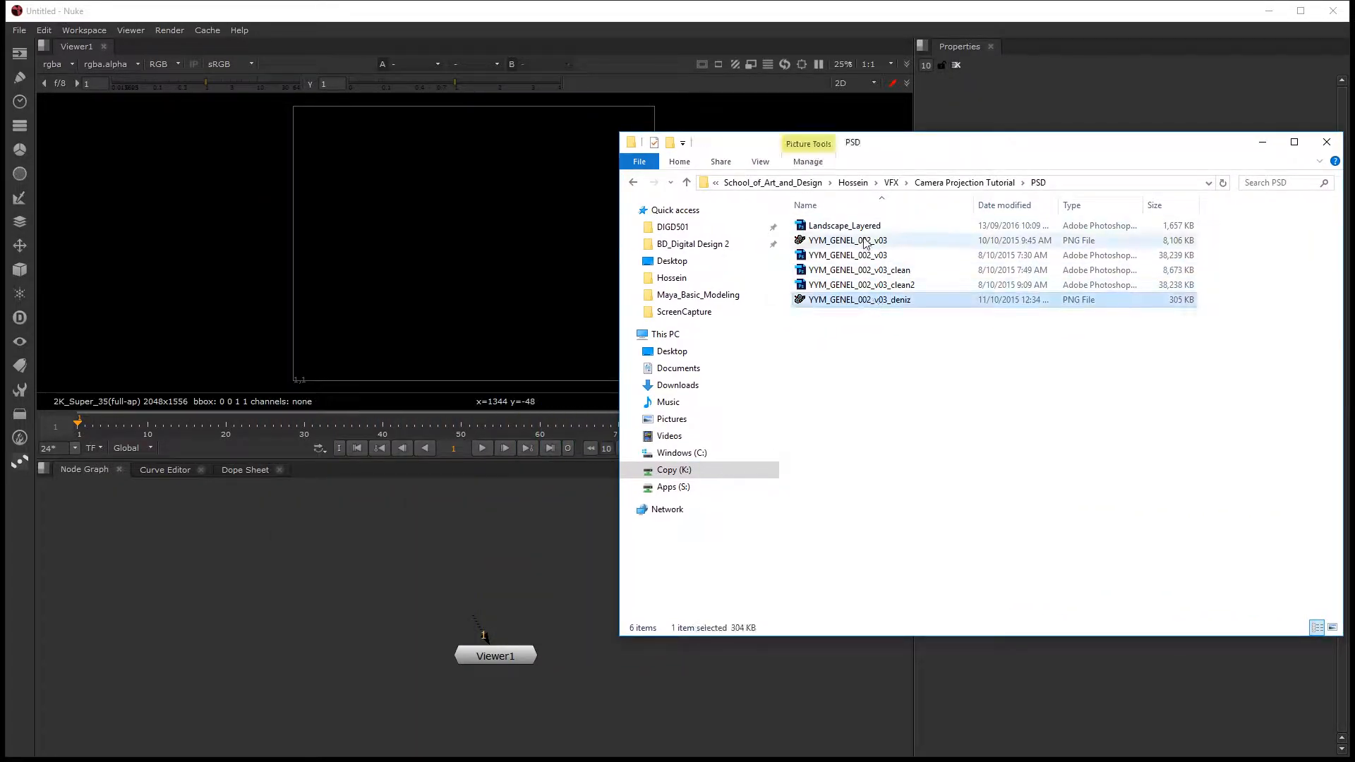
{"action": "left_click", "coordinate": [864, 243], "text": "ctrl"}
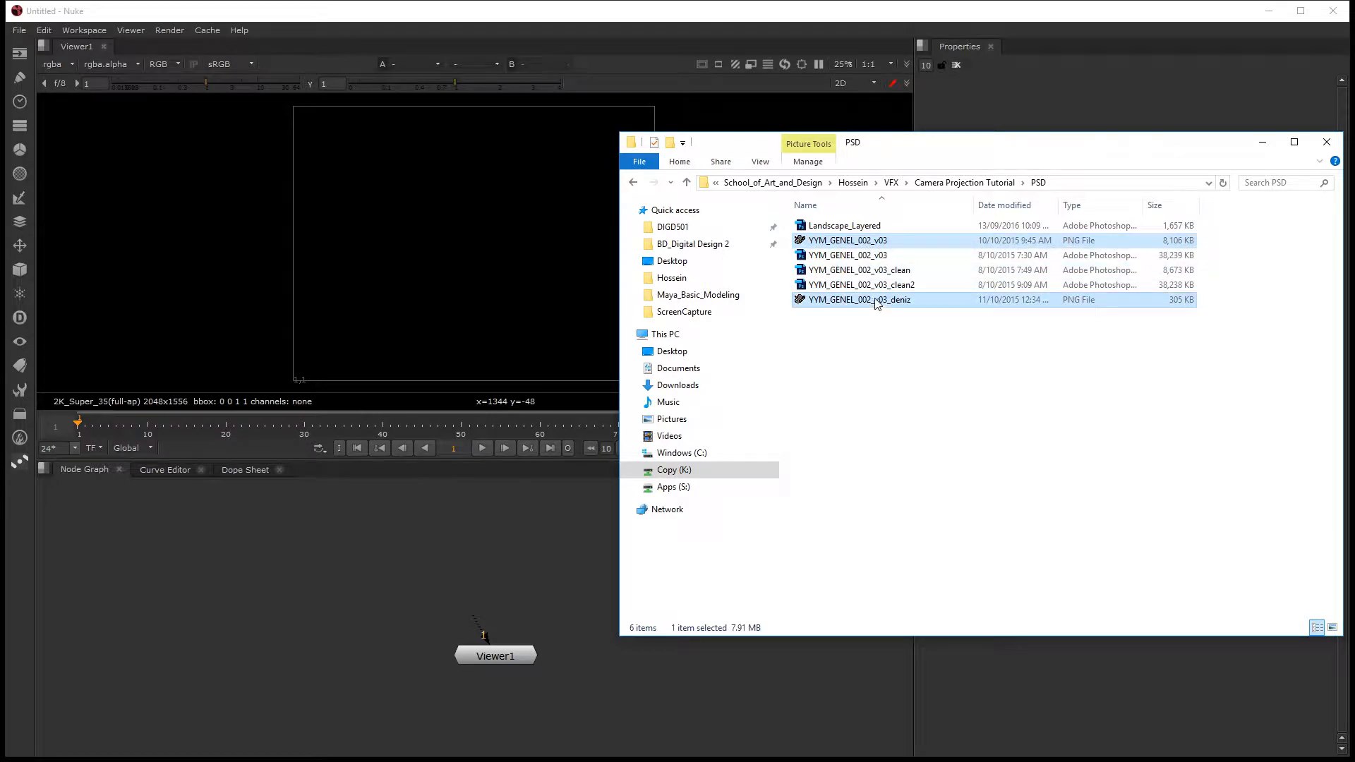
{"action": "left_click", "coordinate": [852, 242]}
{"action": "key", "text": "F2"}
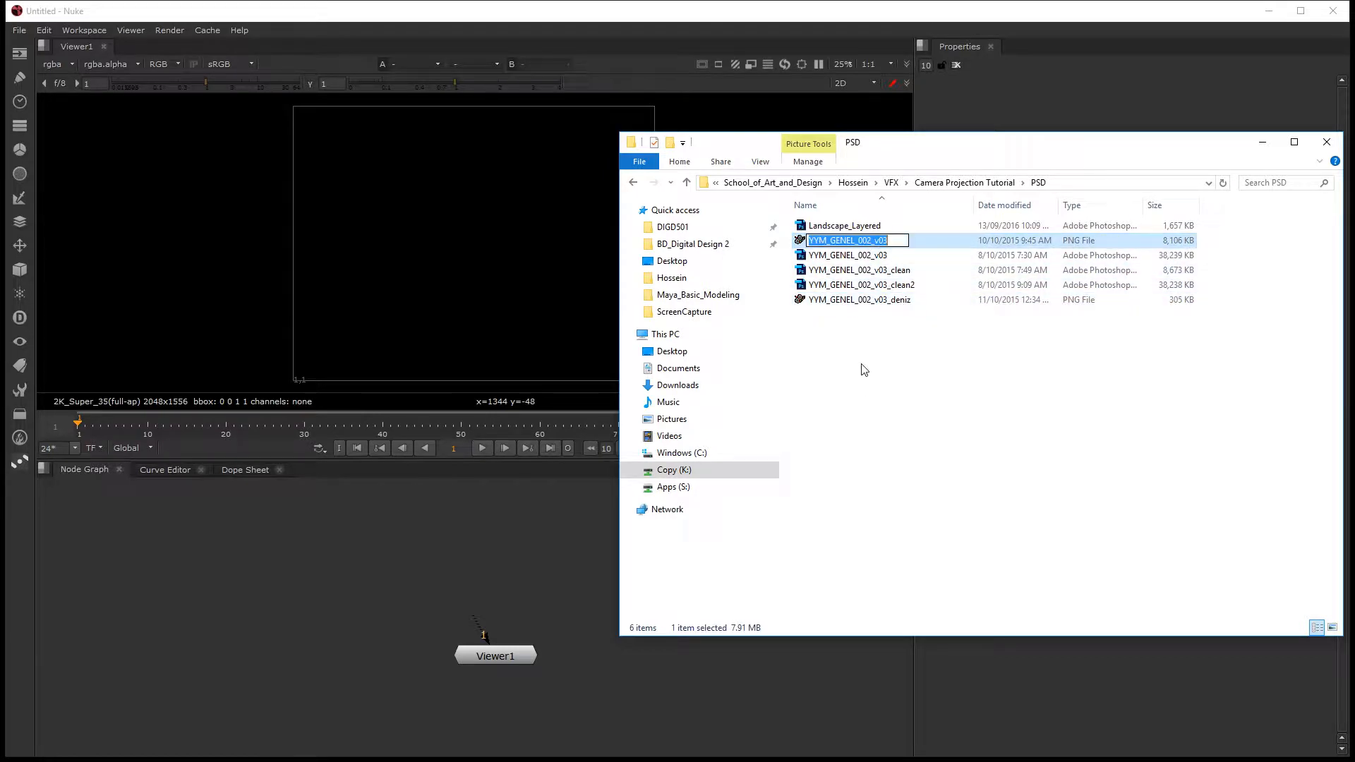
{"action": "type", "text": "city"}
{"action": "key", "text": "Return"}
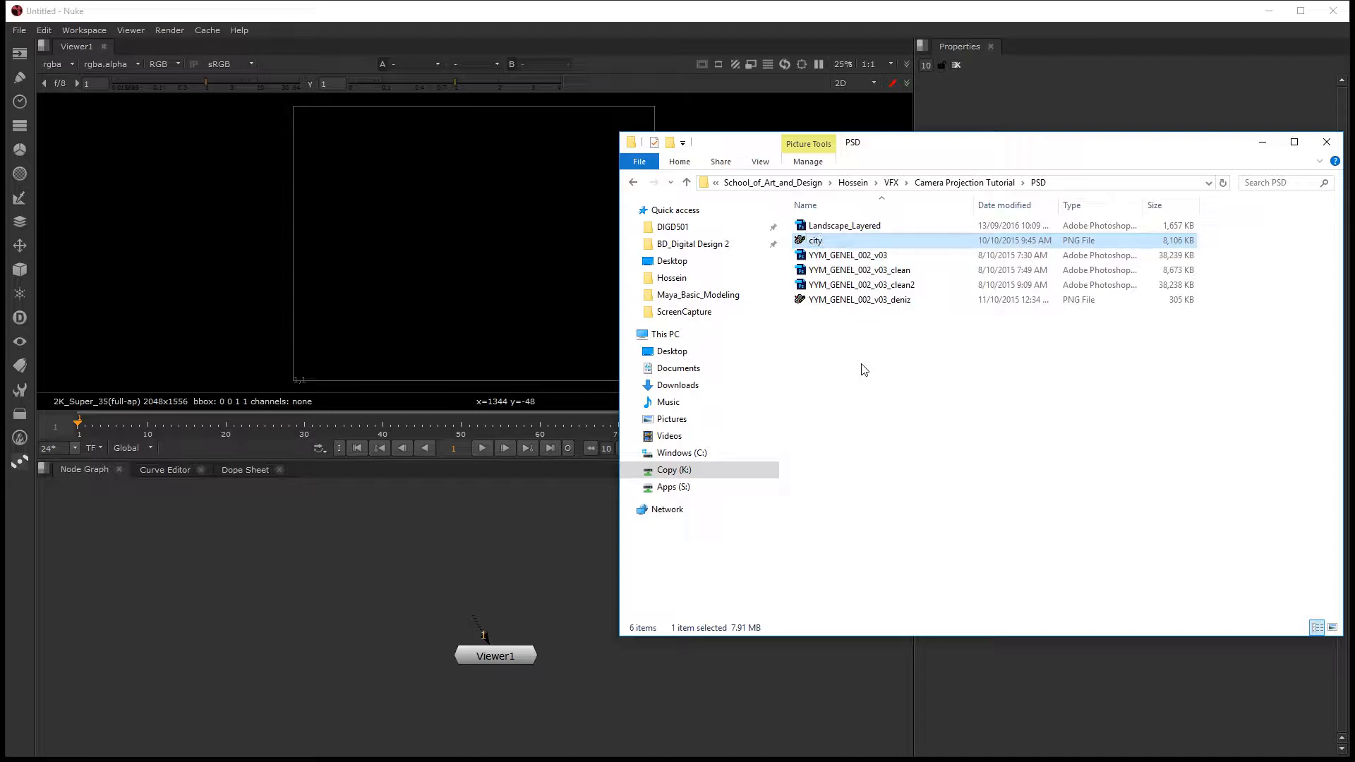
Rename the YYM_GENEL_002_v03_deniz PNG file as lake.
{"action": "left_click", "coordinate": [856, 301]}
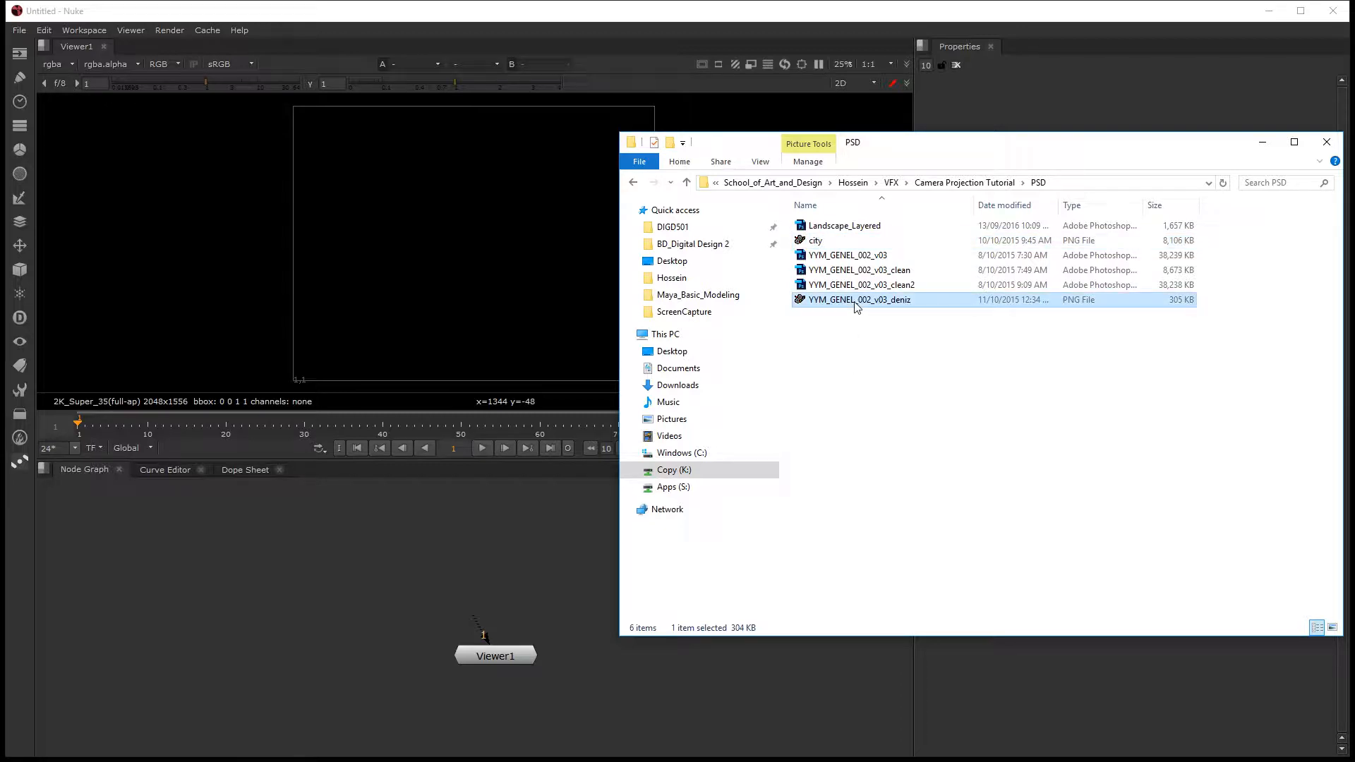
{"action": "key", "text": "F2"}
{"action": "type", "text": "lake"}
{"action": "key", "text": "Return"}
Move the loose Nuke script files from the Camera Projection Tutorial folder into its NukeComps folder.
{"action": "left_click", "coordinate": [966, 183]}
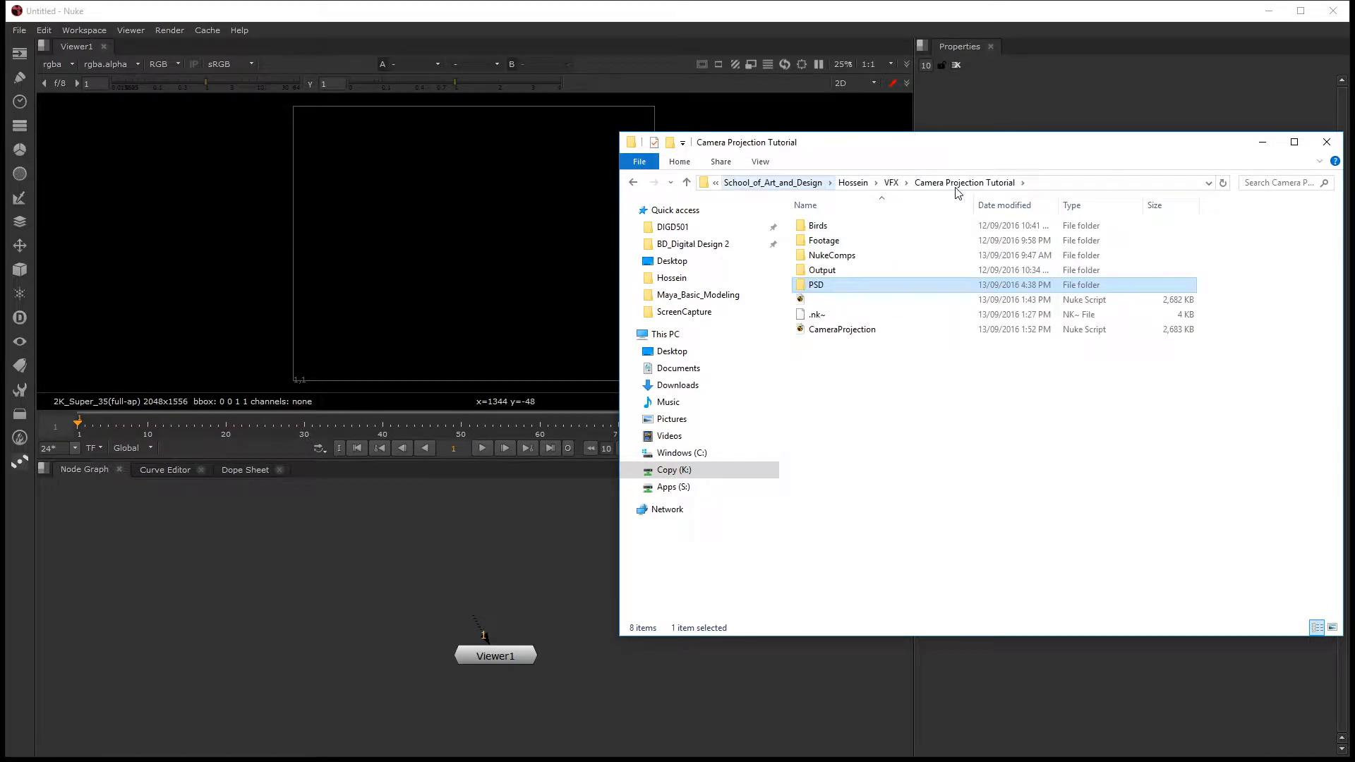
{"action": "left_click_drag", "start_coordinate": [844, 358], "coordinate": [833, 257]}
Pick up the city and lake PNG files from the PSD folder and return to the Camera Projection Tutorial folder.
{"action": "double_click", "coordinate": [824, 286]}
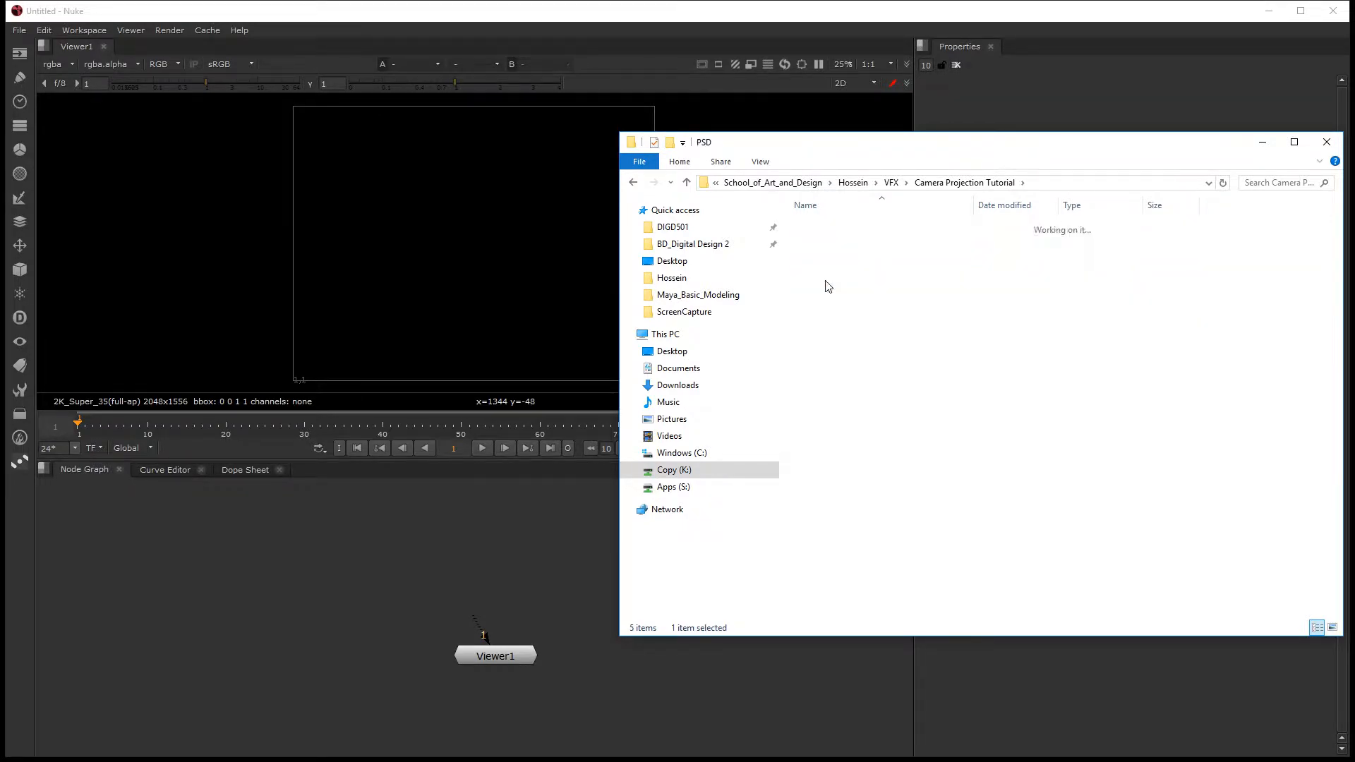
{"action": "left_click", "coordinate": [853, 242]}
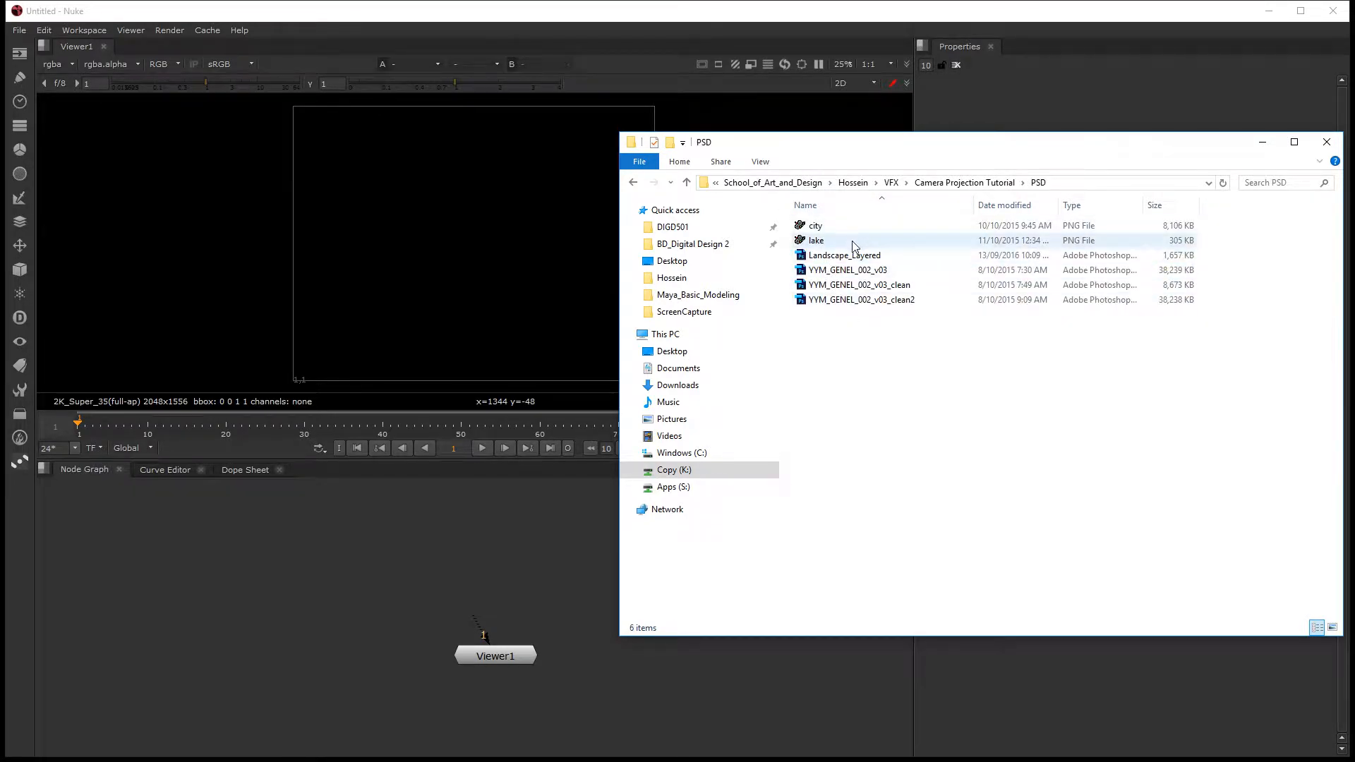
{"action": "left_click", "coordinate": [844, 227], "text": "ctrl"}
{"action": "key", "text": "BackSpace"}
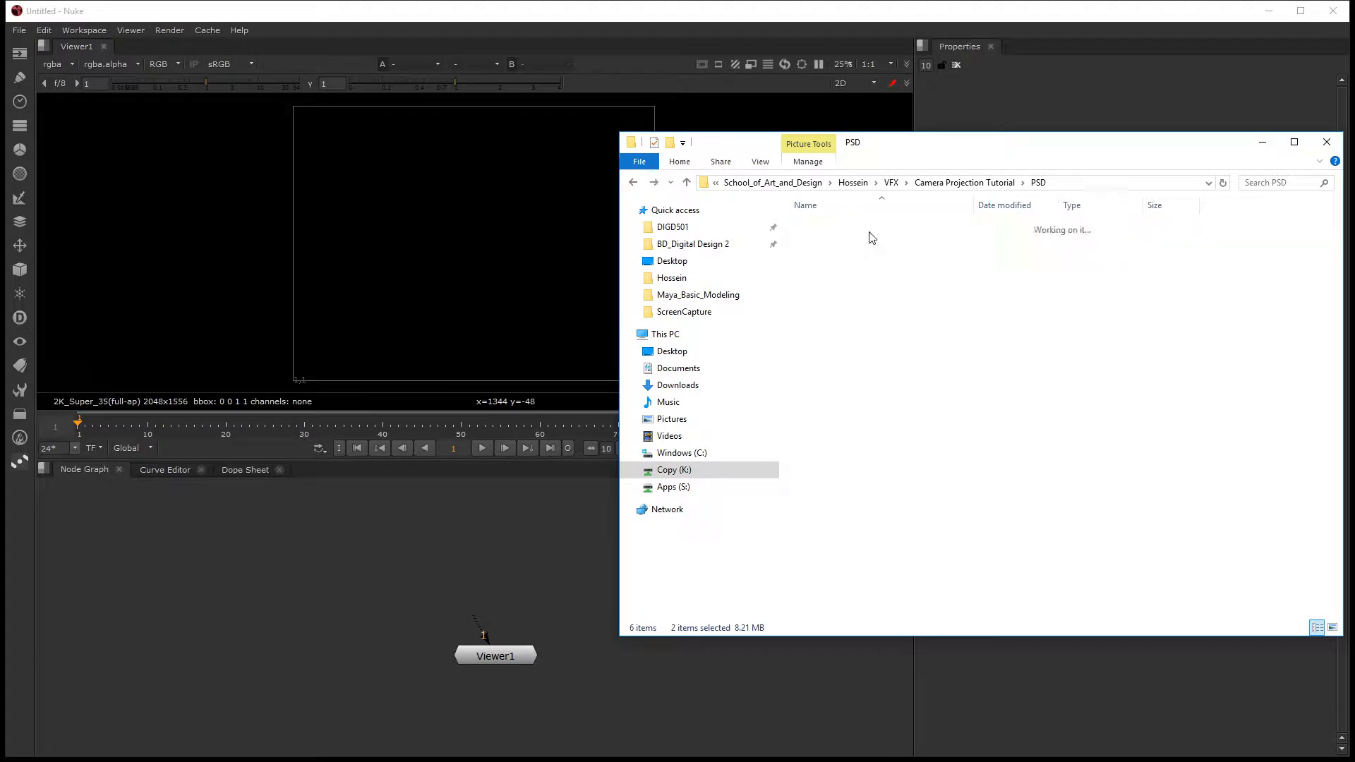
Create a folder named Matte Painting in Camera Projection Tutorial and paste the city and lake PNG files into it.
{"action": "left_click", "coordinate": [669, 142]}
{"action": "type", "text": "Mat"}
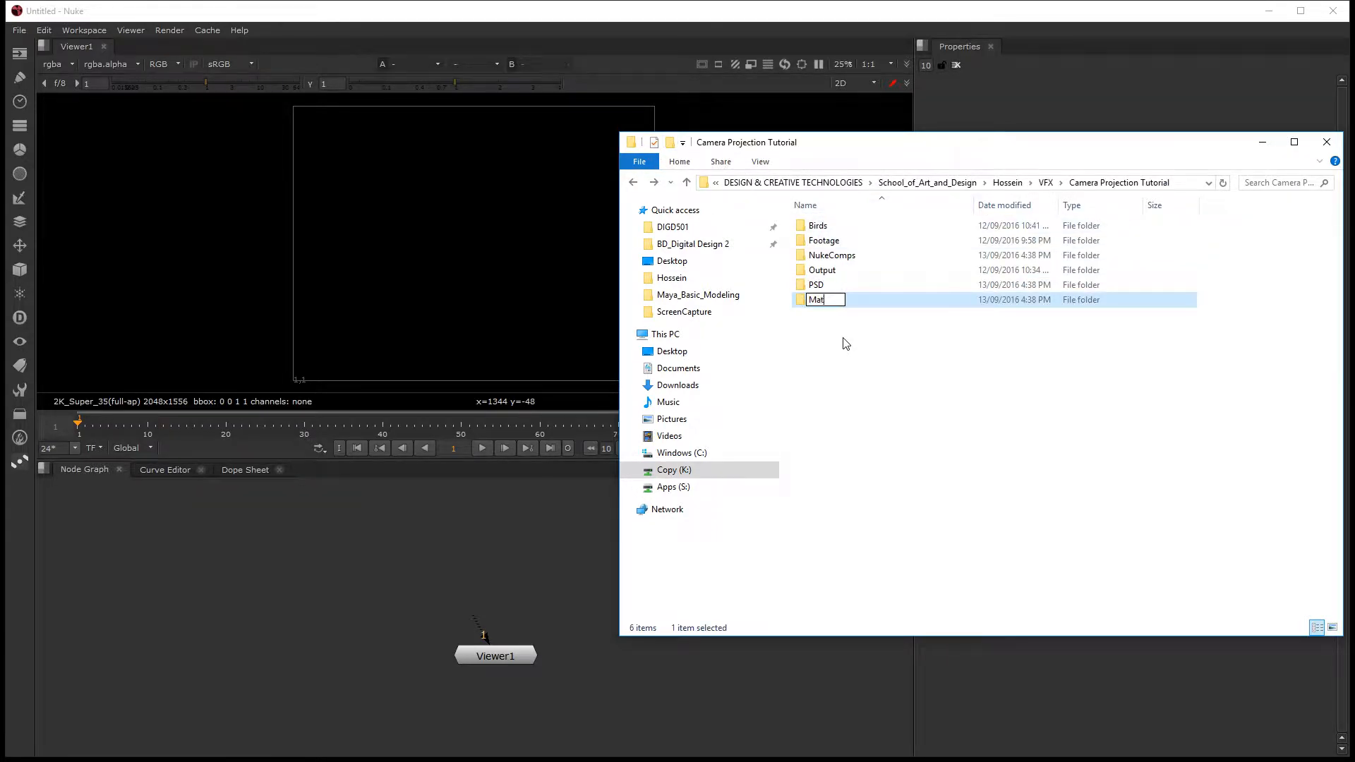
{"action": "type", "text": "te Paitn"}
{"action": "key", "text": "BackSpace"}
{"action": "key", "text": "BackSpace"}
{"action": "key", "text": "BackSpace"}
{"action": "type", "text": "inting"}
{"action": "key", "text": "Return"}
{"action": "key", "text": "Return"}
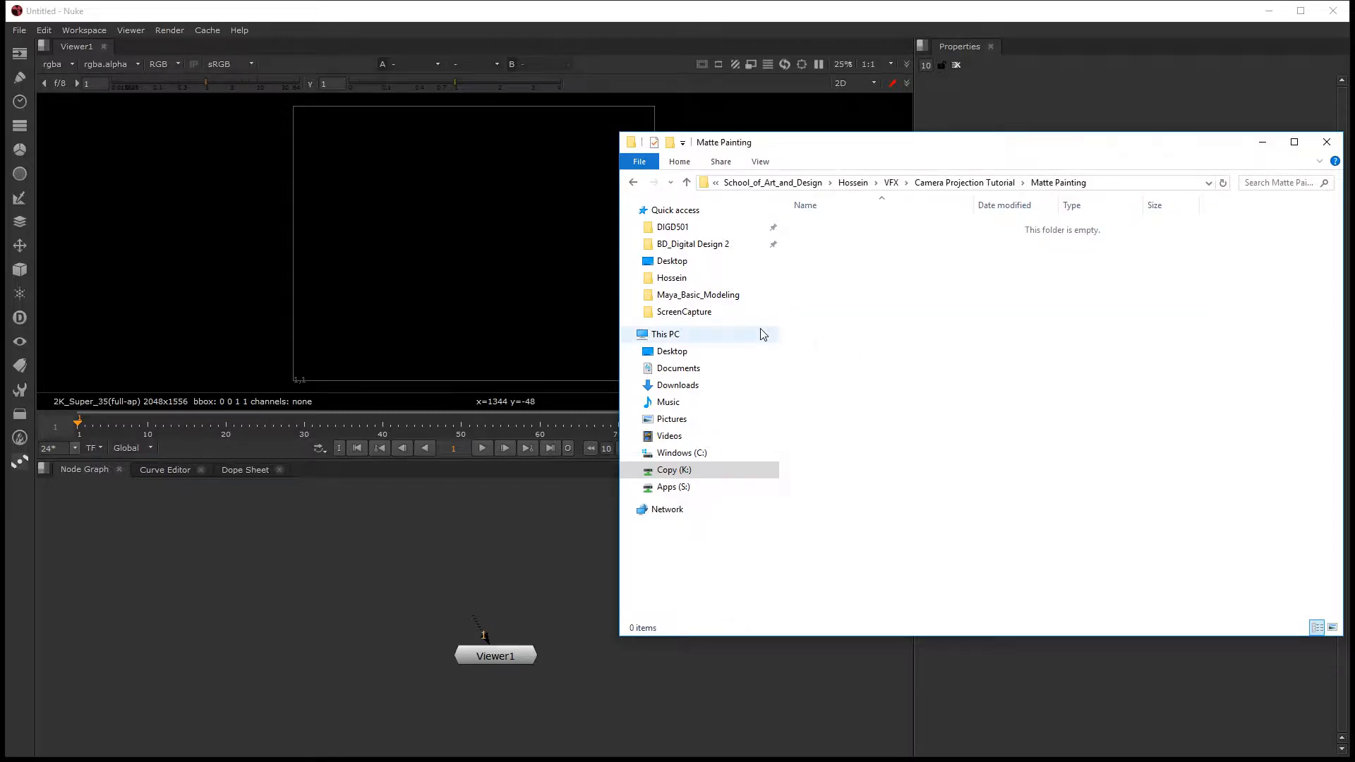
{"action": "key", "text": "ctrl+v"}
{"action": "left_click", "coordinate": [847, 289]}
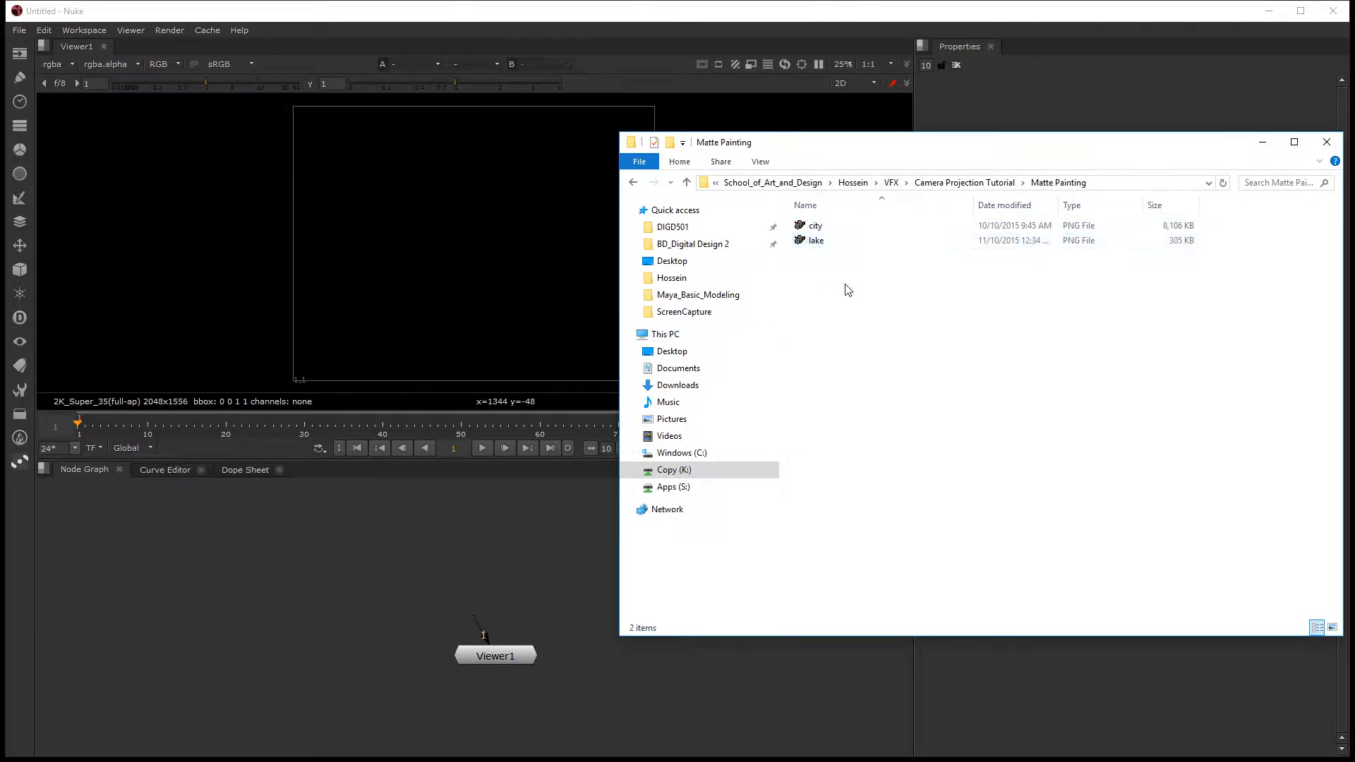
Import the city and lake PNG files into Nuke's node graph and connect the city image to viewer input 1.
{"action": "left_click", "coordinate": [812, 240]}
{"action": "left_click_drag", "start_coordinate": [809, 233], "coordinate": [577, 531]}
{"action": "left_click_drag", "start_coordinate": [448, 541], "coordinate": [374, 553]}
{"action": "key", "text": "1"}
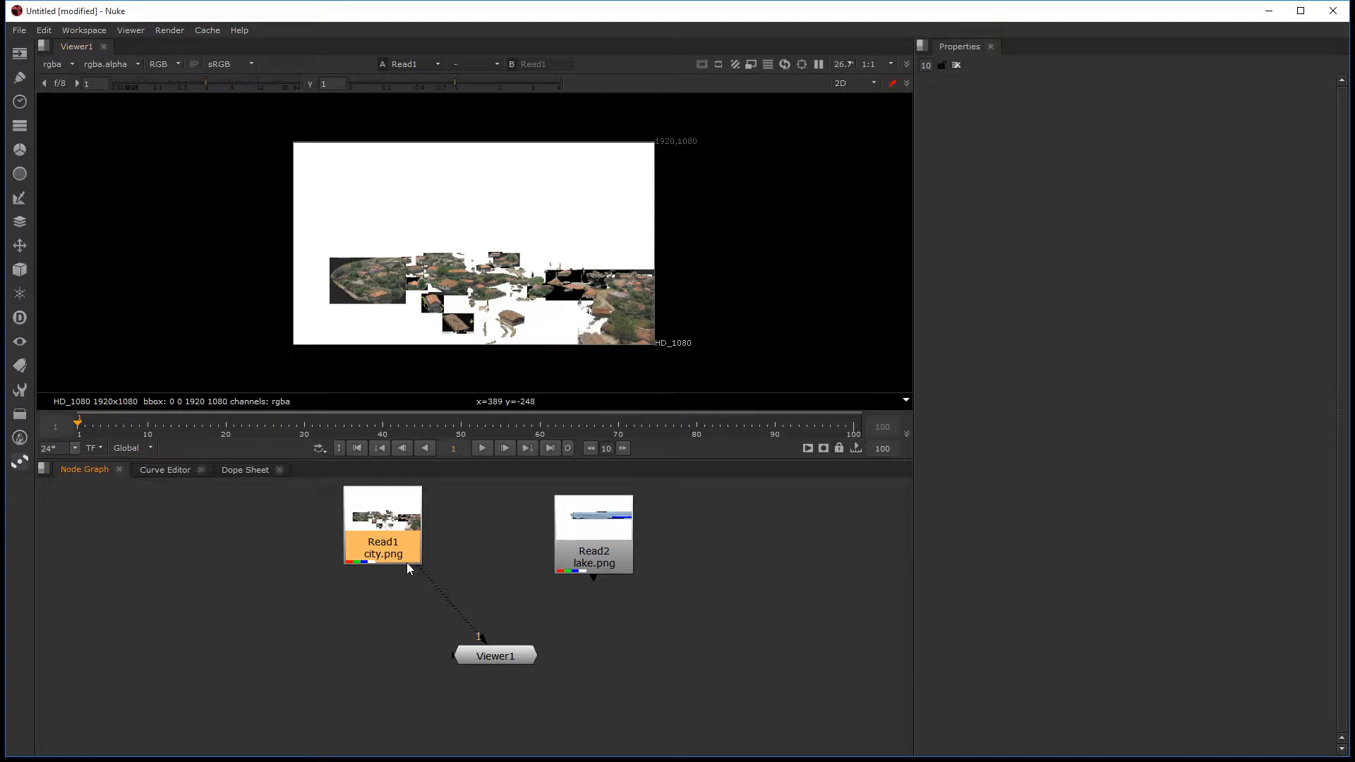
Add a Premult node after the city.png Read node.
{"action": "middle_click_drag", "start_coordinate": [399, 548], "coordinate": [378, 569]}
{"action": "key", "text": "Tab"}
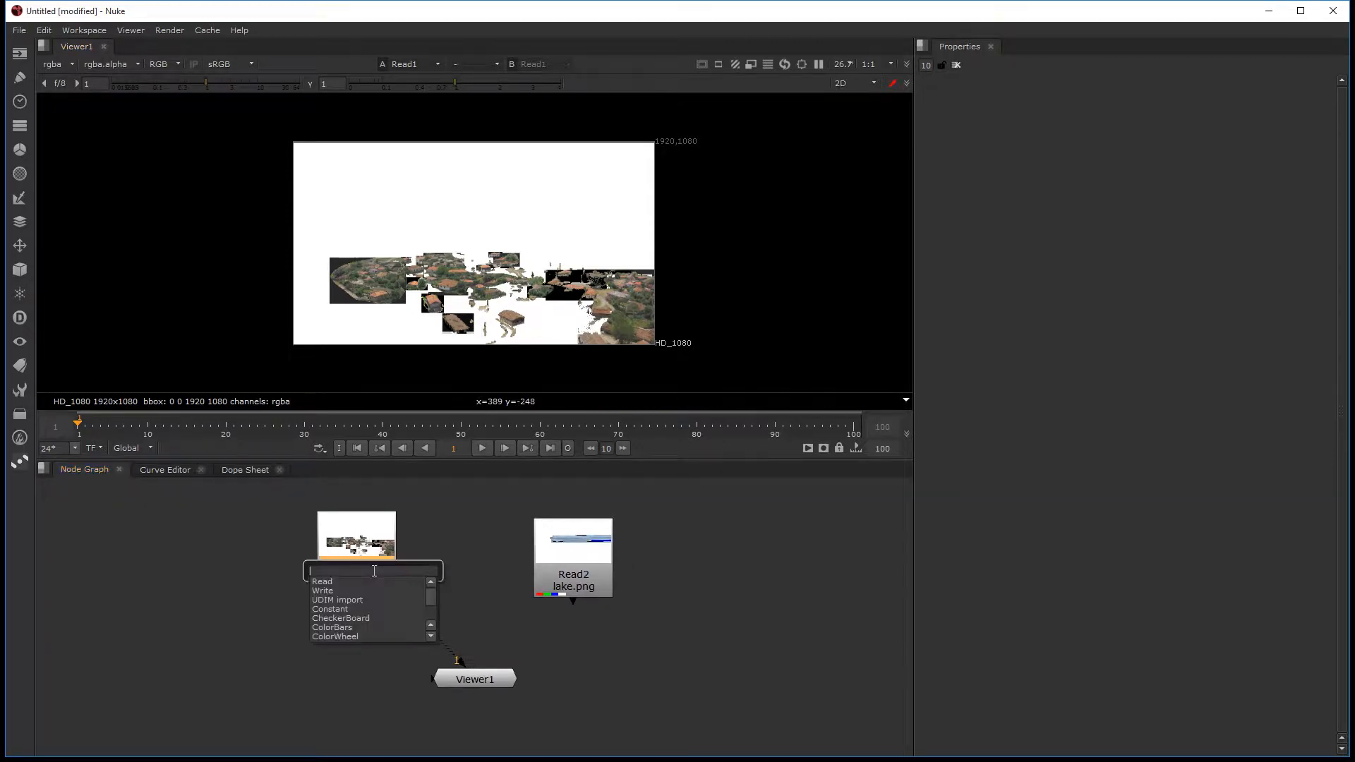
{"action": "type", "text": "prem"}
{"action": "key", "text": "Return"}
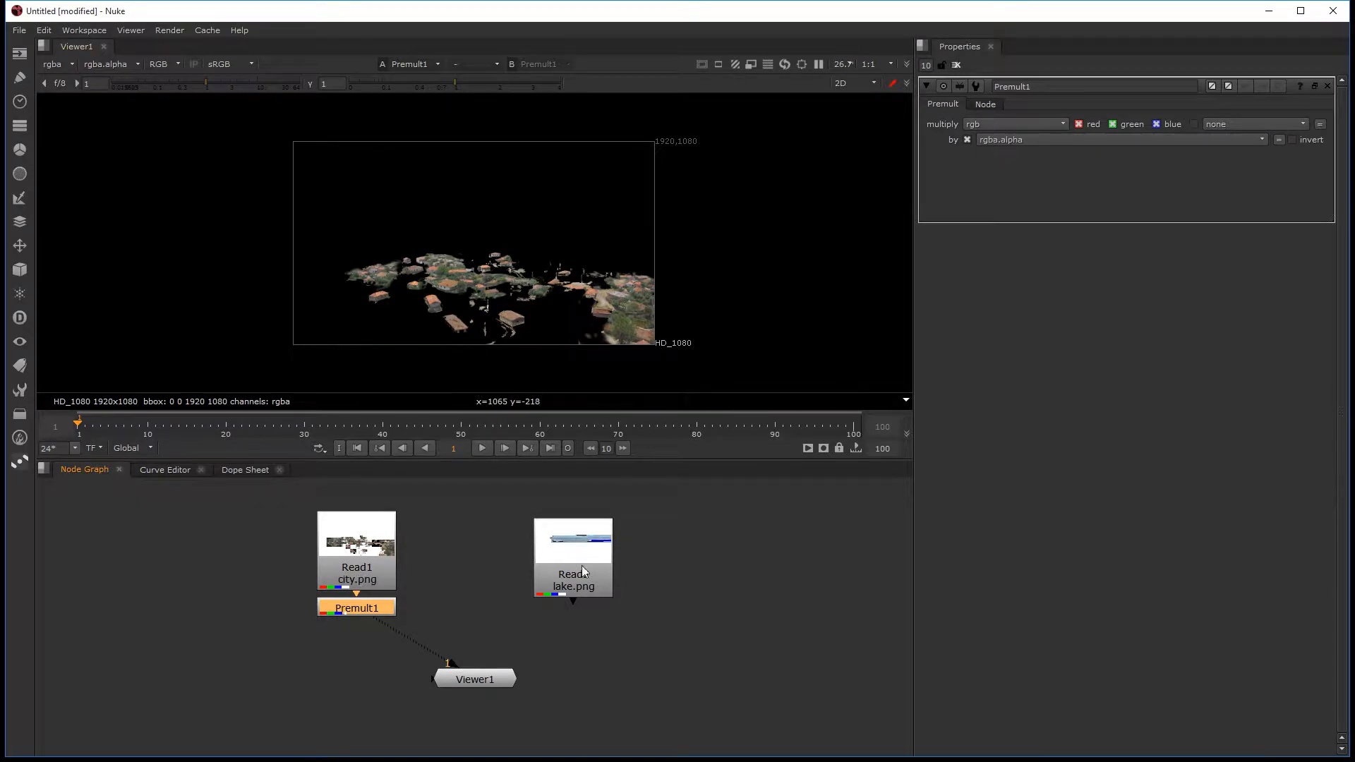
Connect the lake.png Read node to viewer input 2 and add a Premult node placed below it.
{"action": "left_click_drag", "start_coordinate": [583, 566], "coordinate": [565, 549]}
{"action": "key", "text": "2"}
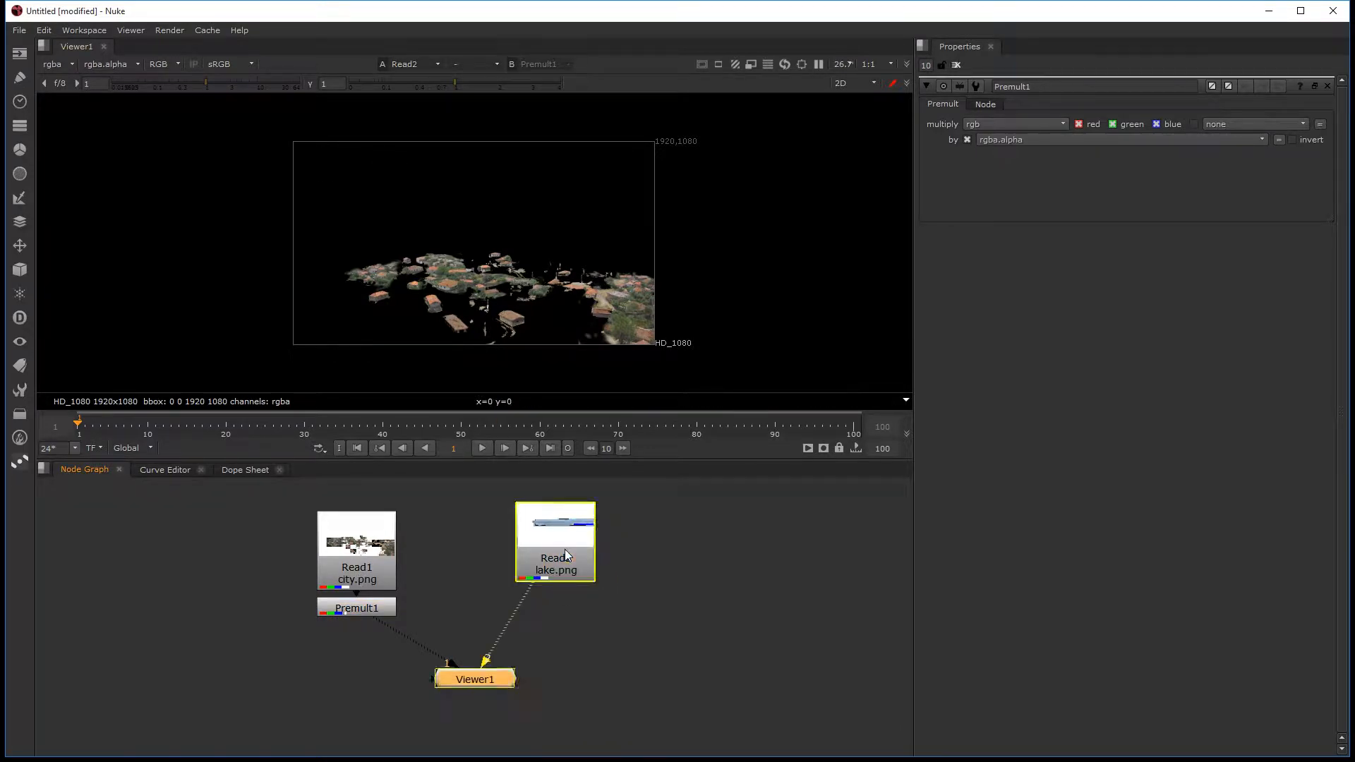
{"action": "key", "text": "Tab"}
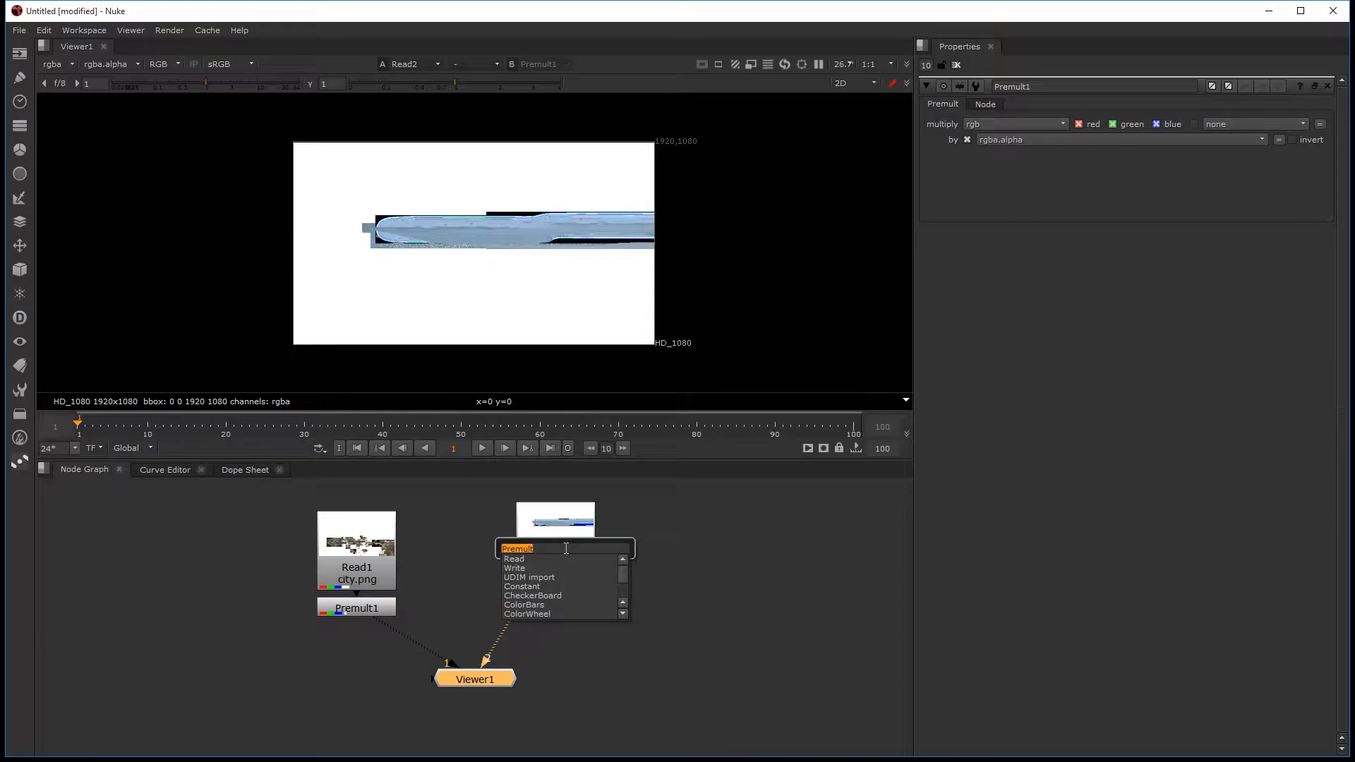
{"action": "key", "text": "Return"}
{"action": "left_click_drag", "start_coordinate": [581, 557], "coordinate": [544, 611]}
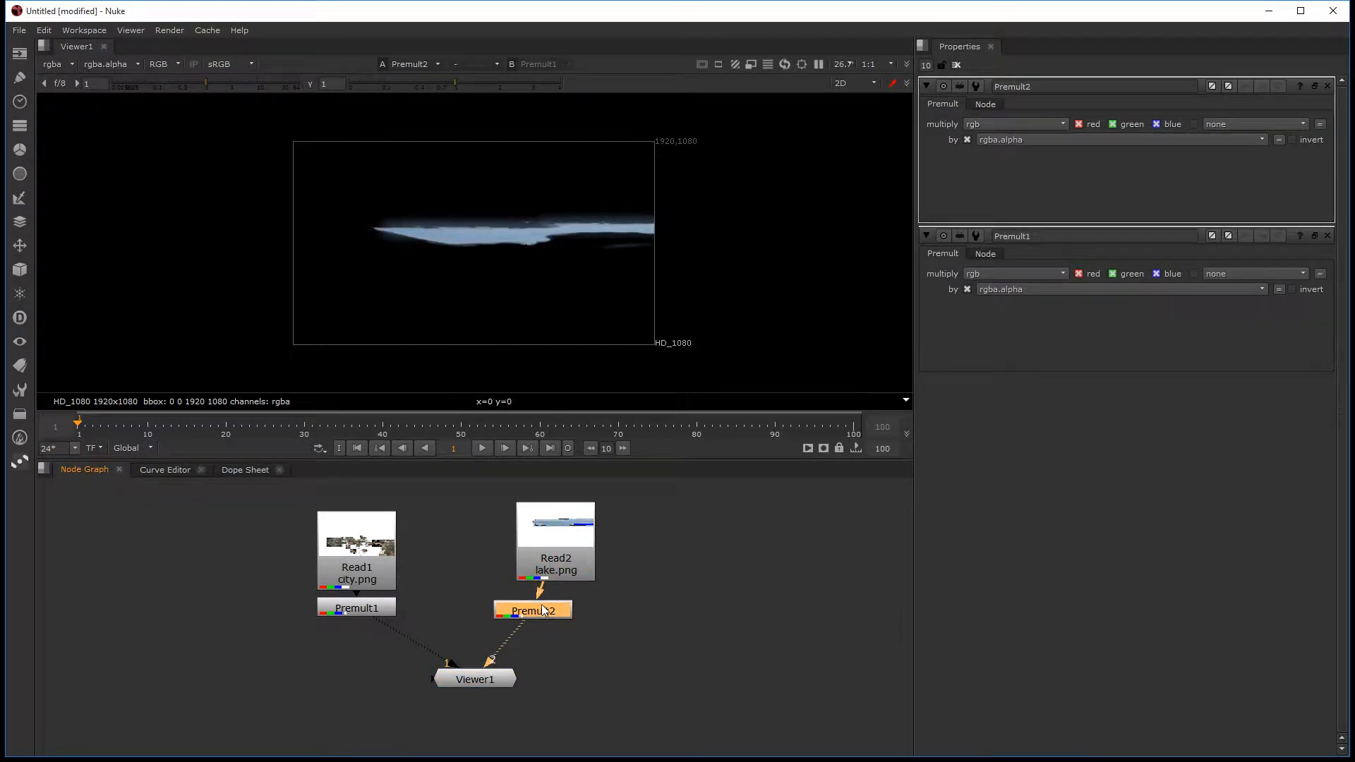
{"action": "left_click", "coordinate": [595, 600]}
{"action": "middle_click_drag", "start_coordinate": [642, 616], "coordinate": [525, 640]}
{"action": "left_click", "coordinate": [360, 706]}
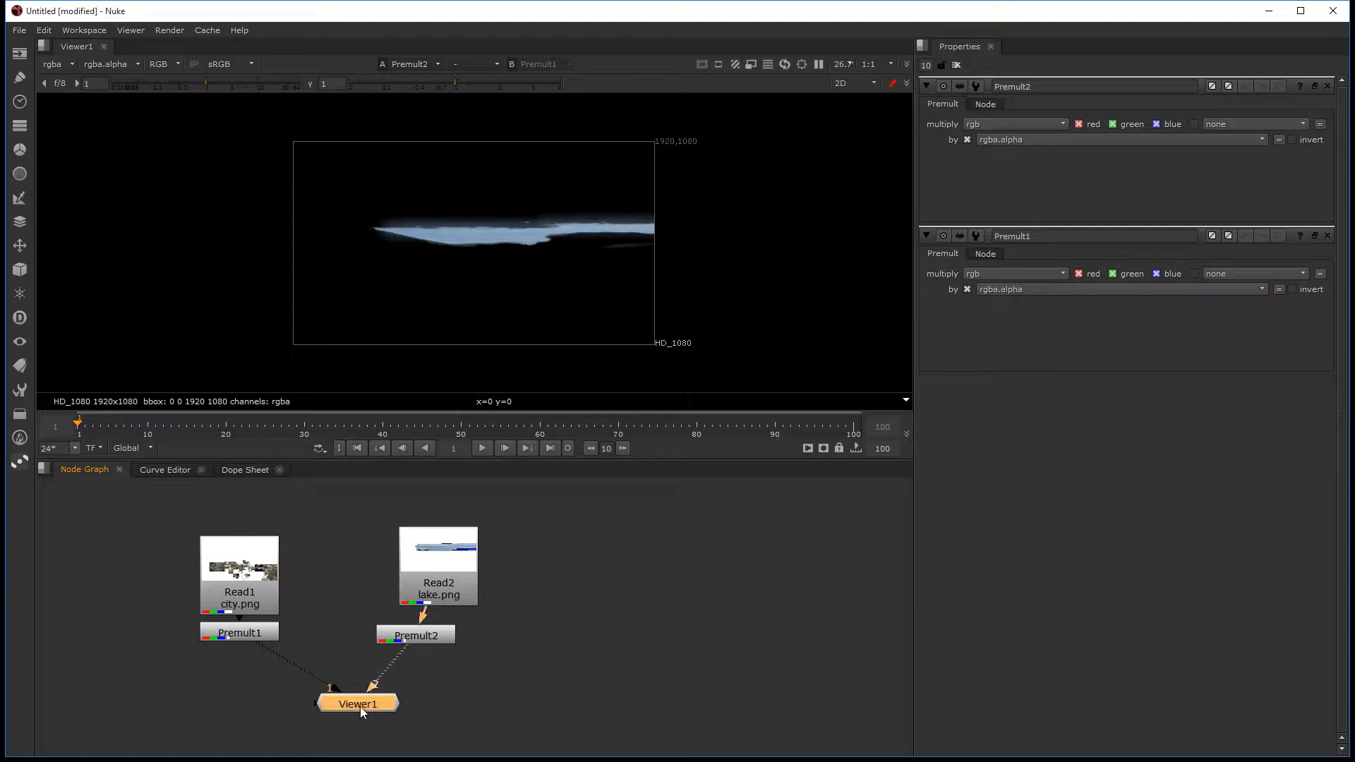
{"action": "left_click", "coordinate": [611, 631]}
{"action": "middle_click_drag", "start_coordinate": [617, 611], "coordinate": [509, 584]}
{"action": "scroll", "coordinate": [509, 585], "scroll_direction": "down", "scroll_amount": 1}
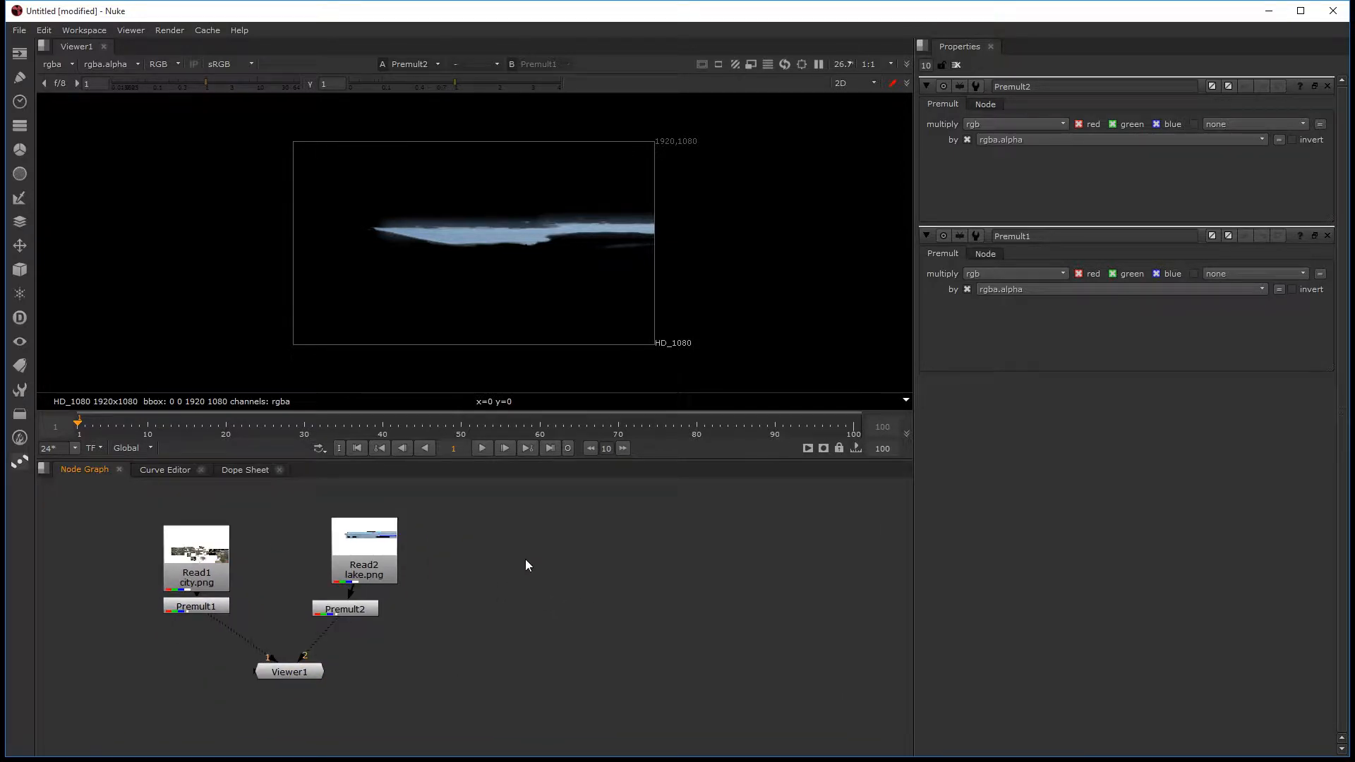
Switch to File Explorer and copy the YYM_KOYGENEL_002 clip from CANAKKALE_1915_GENELLER into the parent Footage folder.
{"action": "key", "text": "alt+Tab"}
{"action": "left_click", "coordinate": [990, 183]}
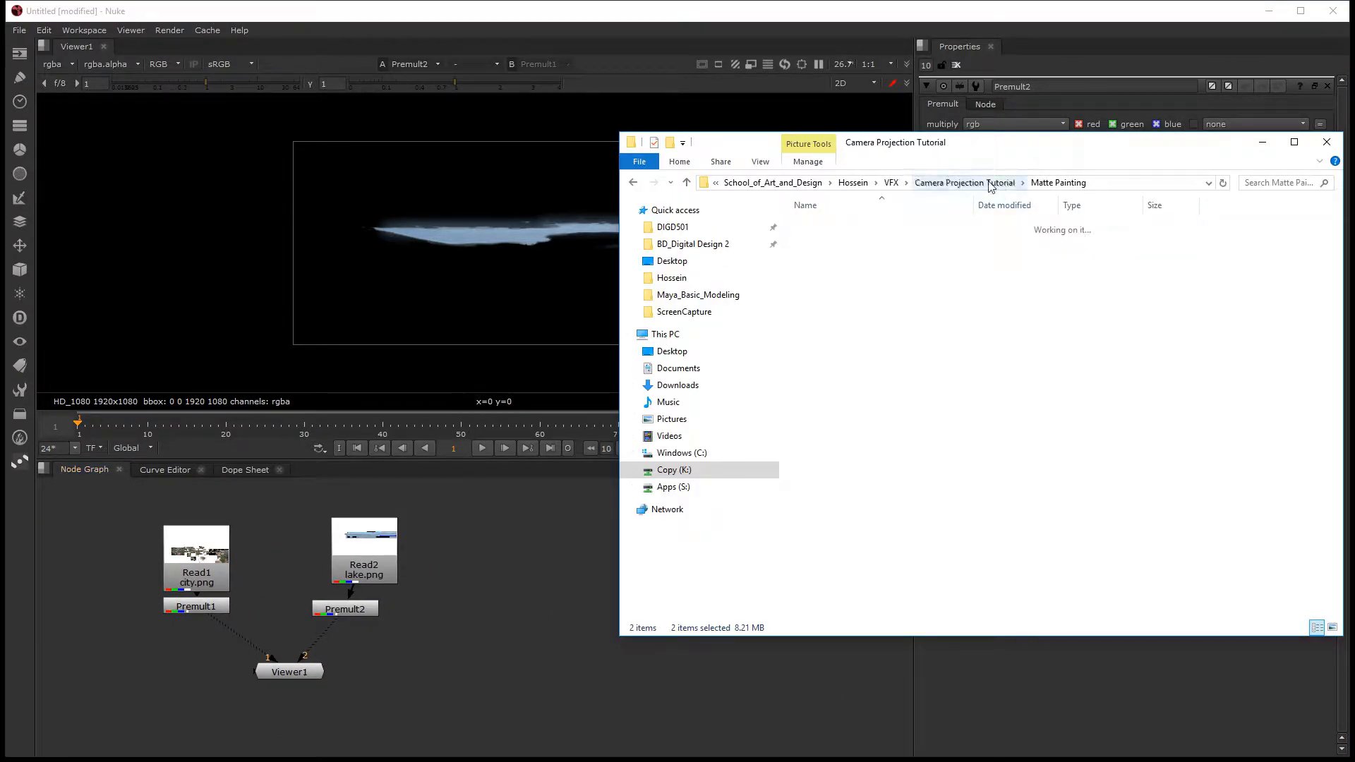
{"action": "double_click", "coordinate": [865, 245]}
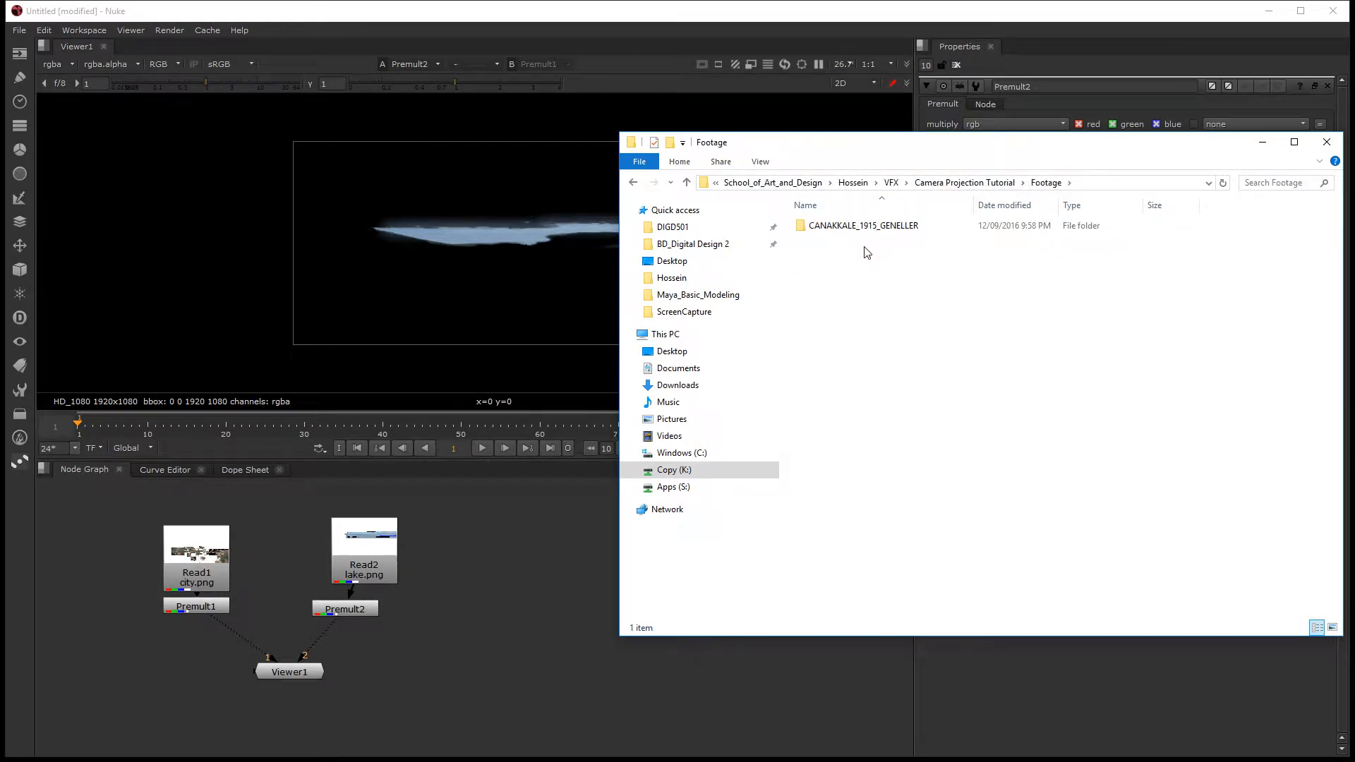
{"action": "double_click", "coordinate": [864, 227]}
{"action": "left_click", "coordinate": [861, 242]}
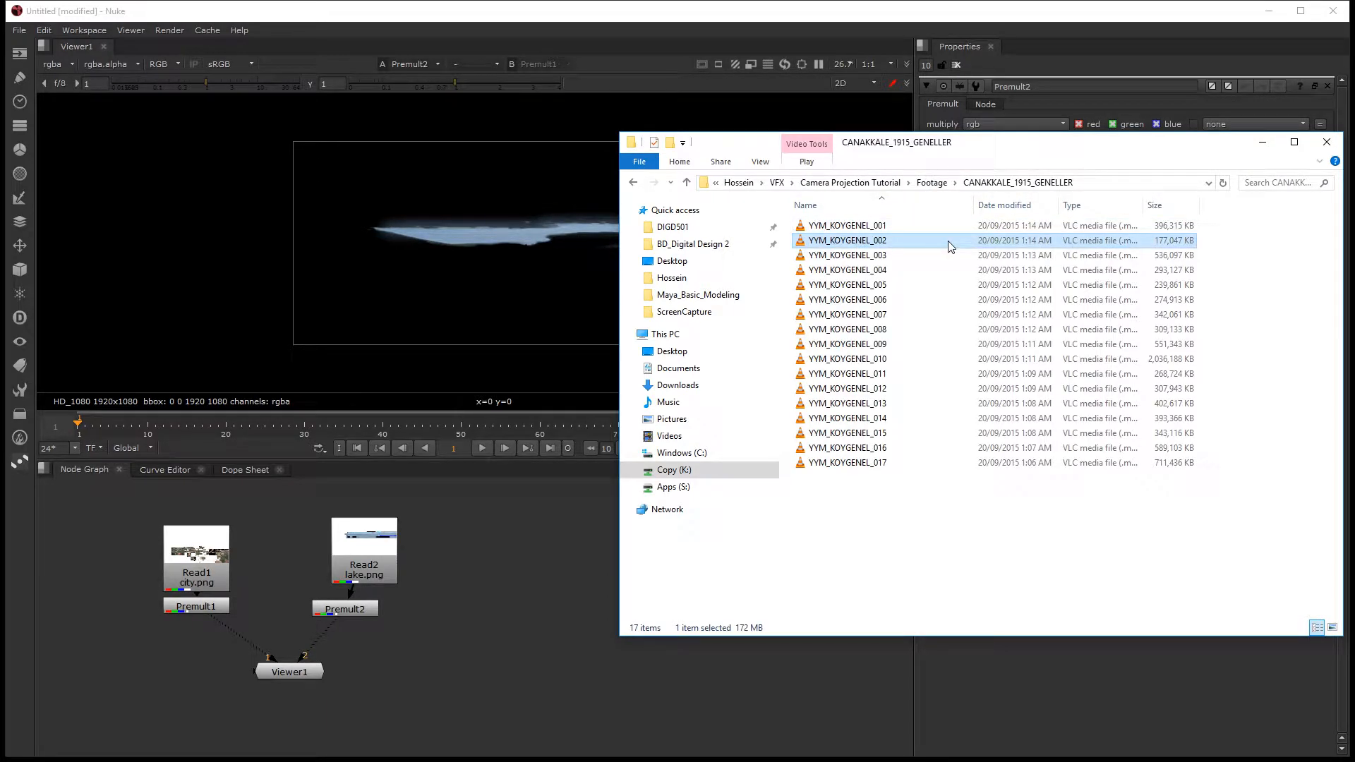
{"action": "left_click", "coordinate": [938, 183]}
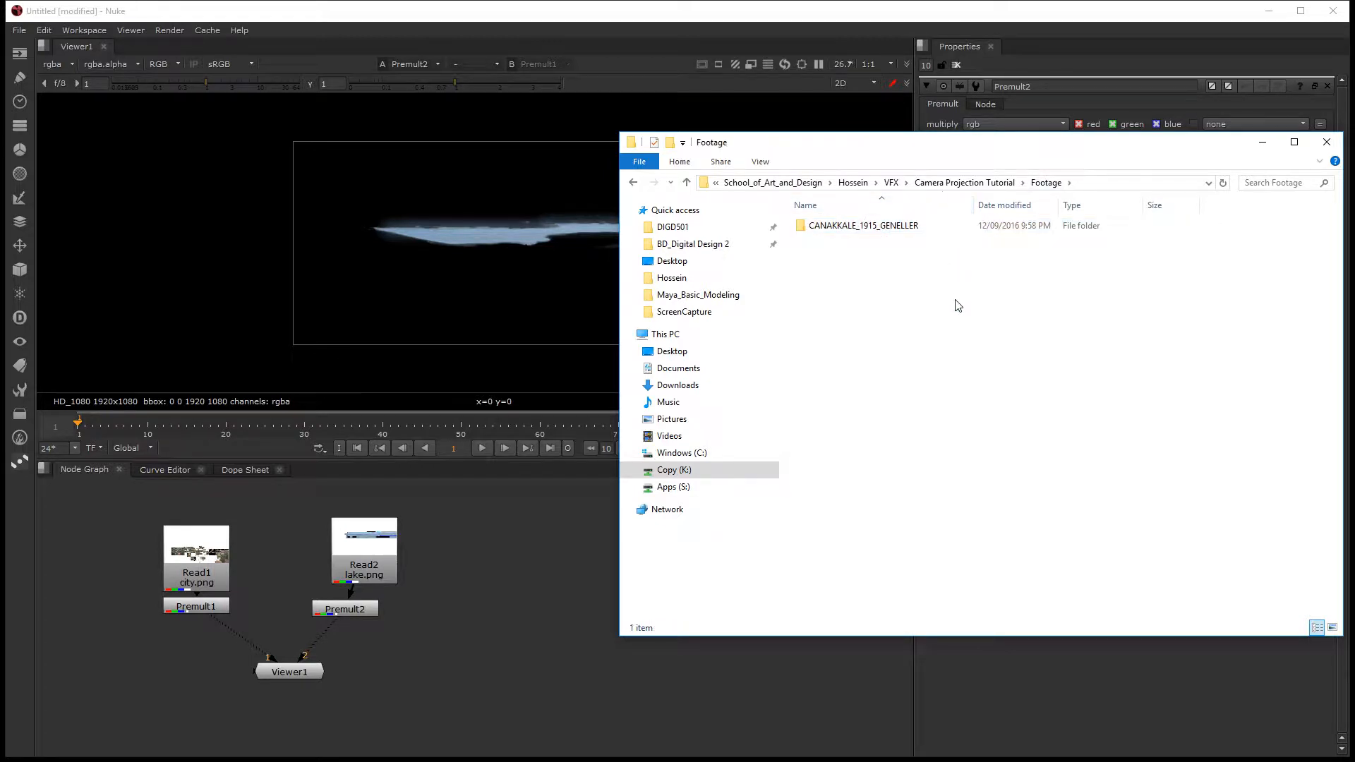
{"action": "key", "text": "ctrl+v"}
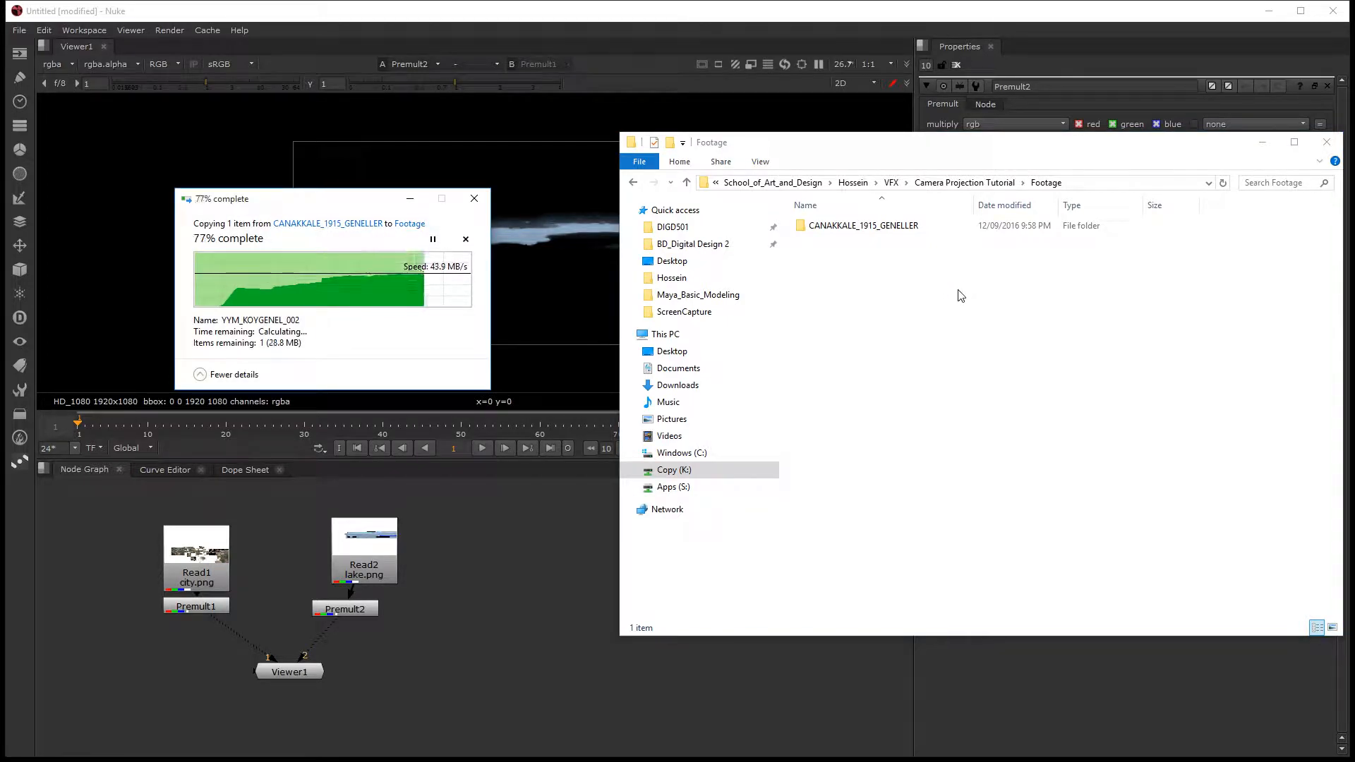
Rename the copied clip in the Footage folder as "old city aerial" and import it into Nuke's node graph.
{"action": "key", "text": "F2"}
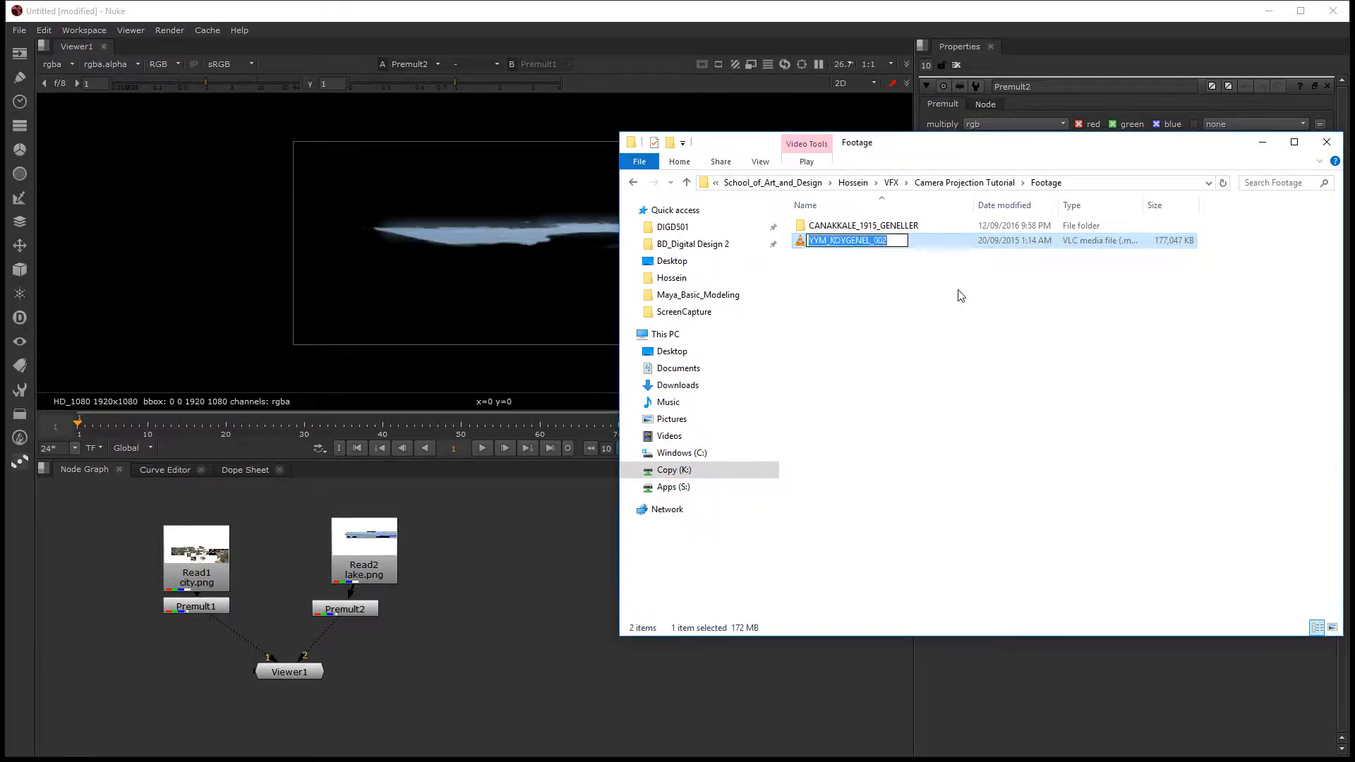
{"action": "type", "text": "old city "}
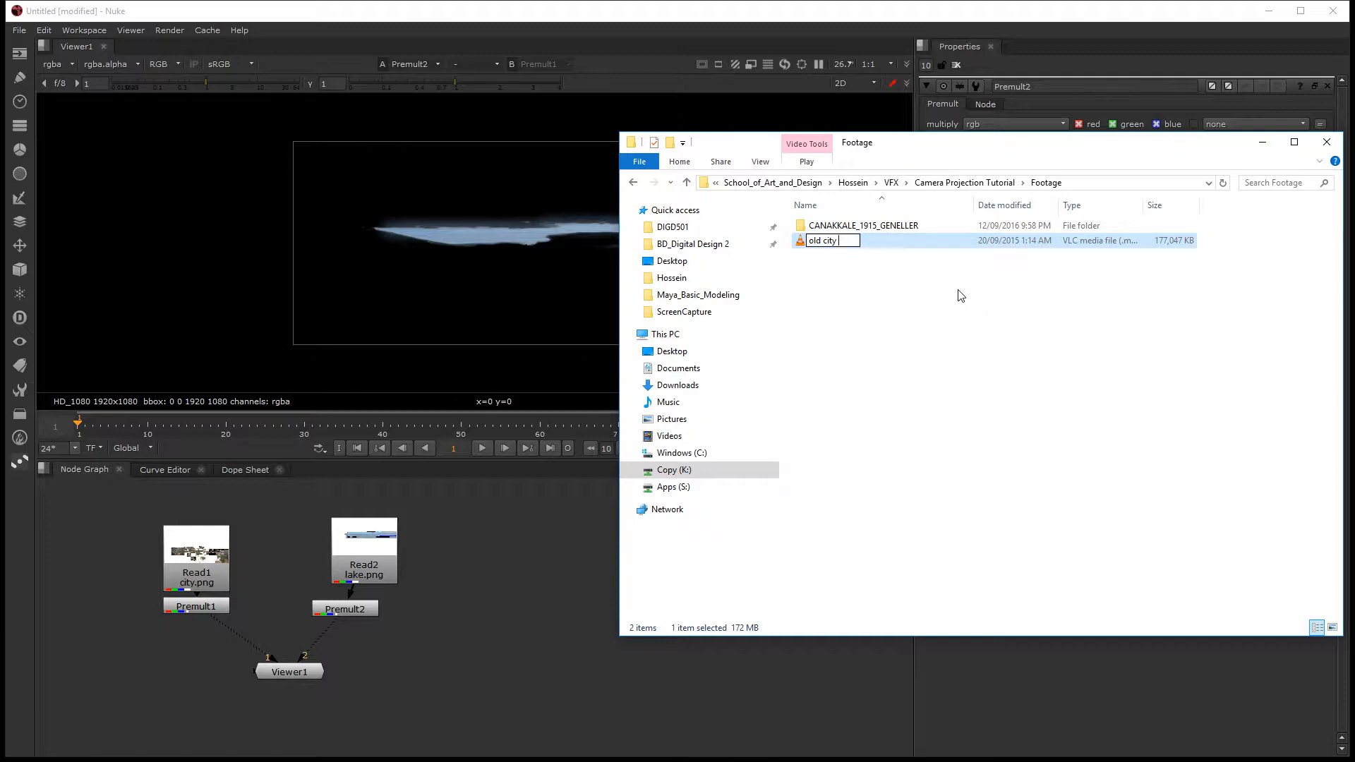
{"action": "type", "text": "aerial"}
{"action": "key", "text": "Return"}
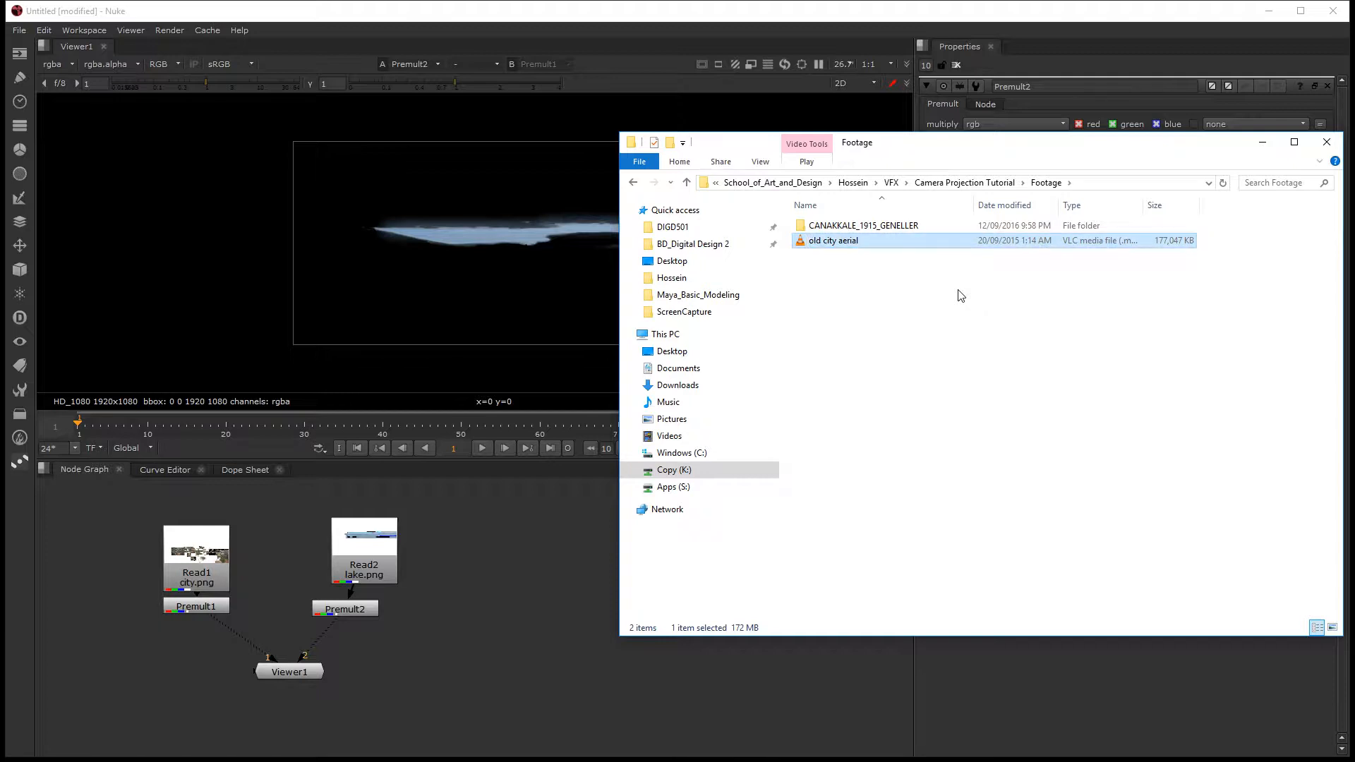
{"action": "left_click_drag", "start_coordinate": [847, 241], "coordinate": [504, 544]}
{"action": "left_click", "coordinate": [509, 555]}
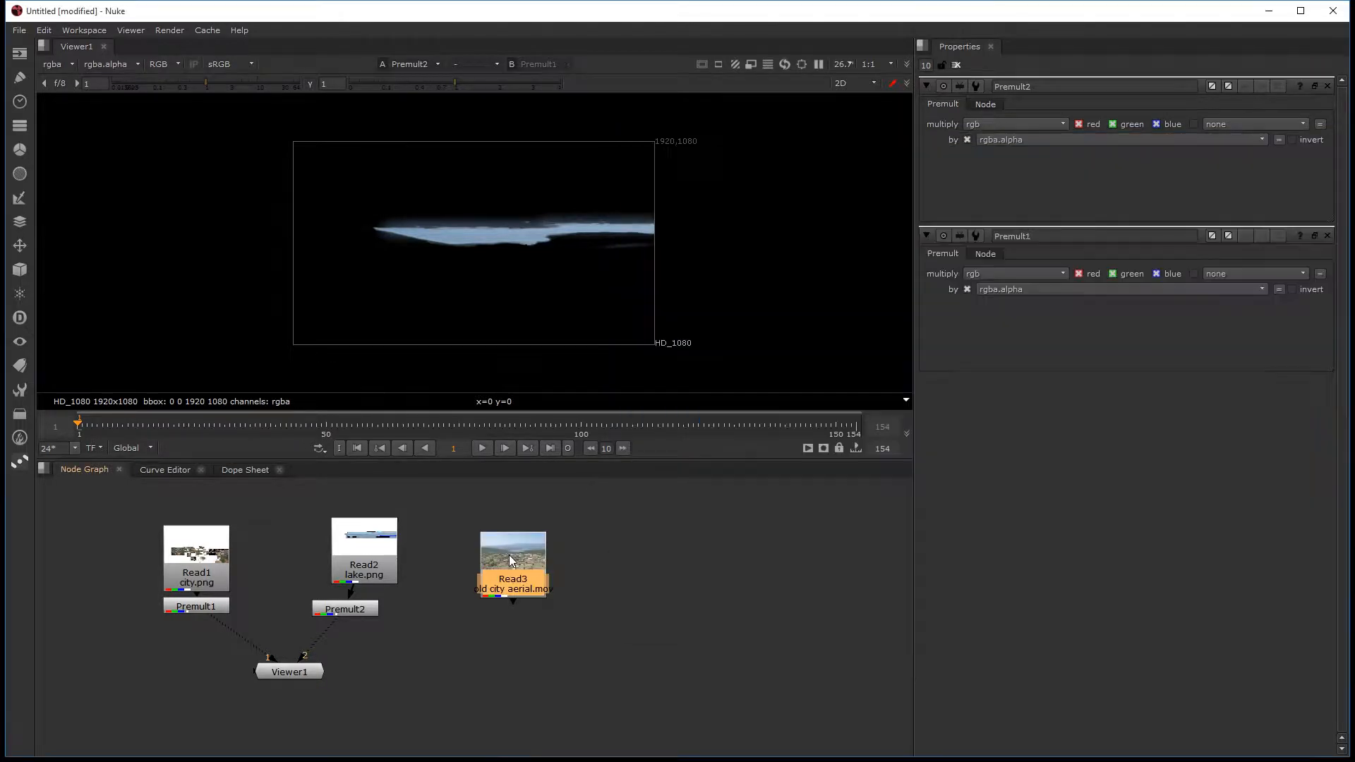
Merge the premultiplied city over the premultiplied lake, and merge that result over the old city aerial footage.
{"action": "left_click_drag", "start_coordinate": [296, 686], "coordinate": [276, 739]}
{"action": "left_click_drag", "start_coordinate": [201, 612], "coordinate": [349, 610]}
{"action": "key", "text": "m"}
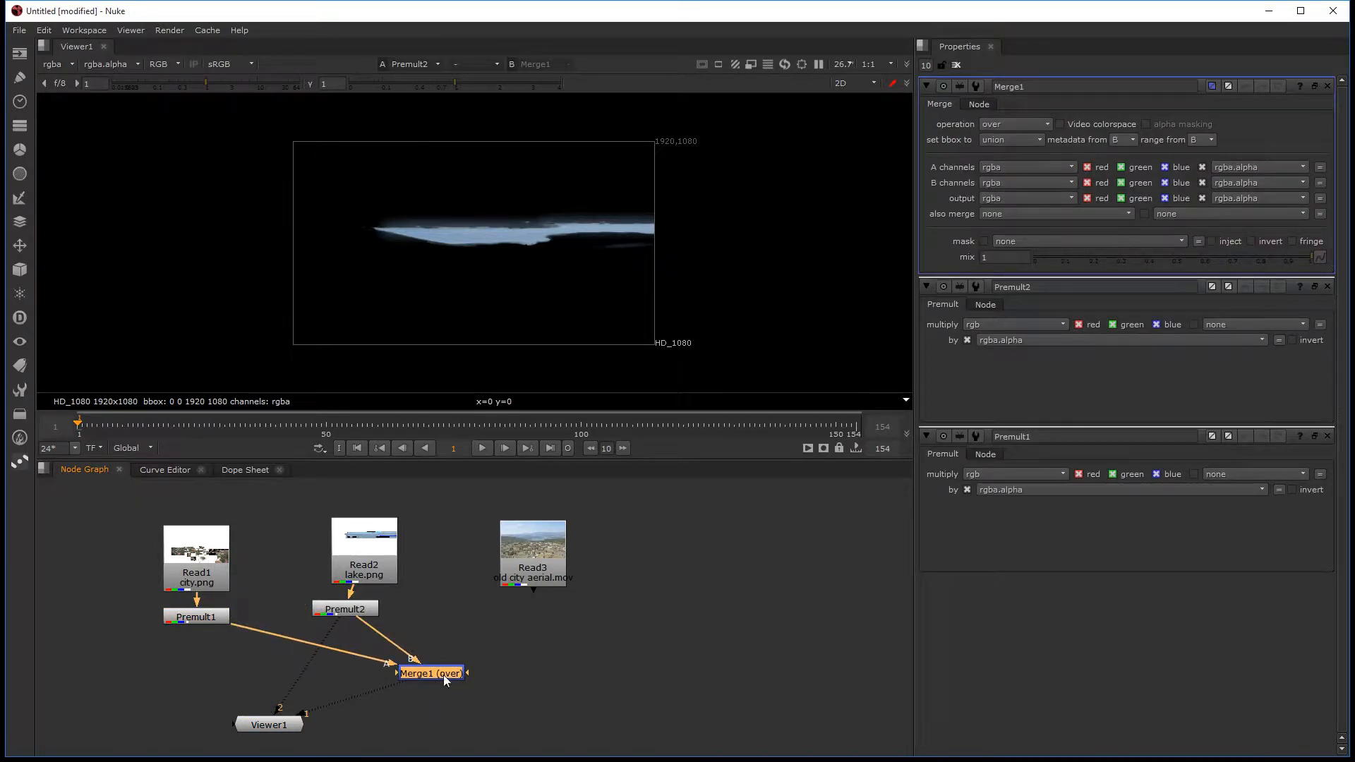
{"action": "left_click_drag", "start_coordinate": [447, 674], "coordinate": [532, 565]}
{"action": "key", "text": "m"}
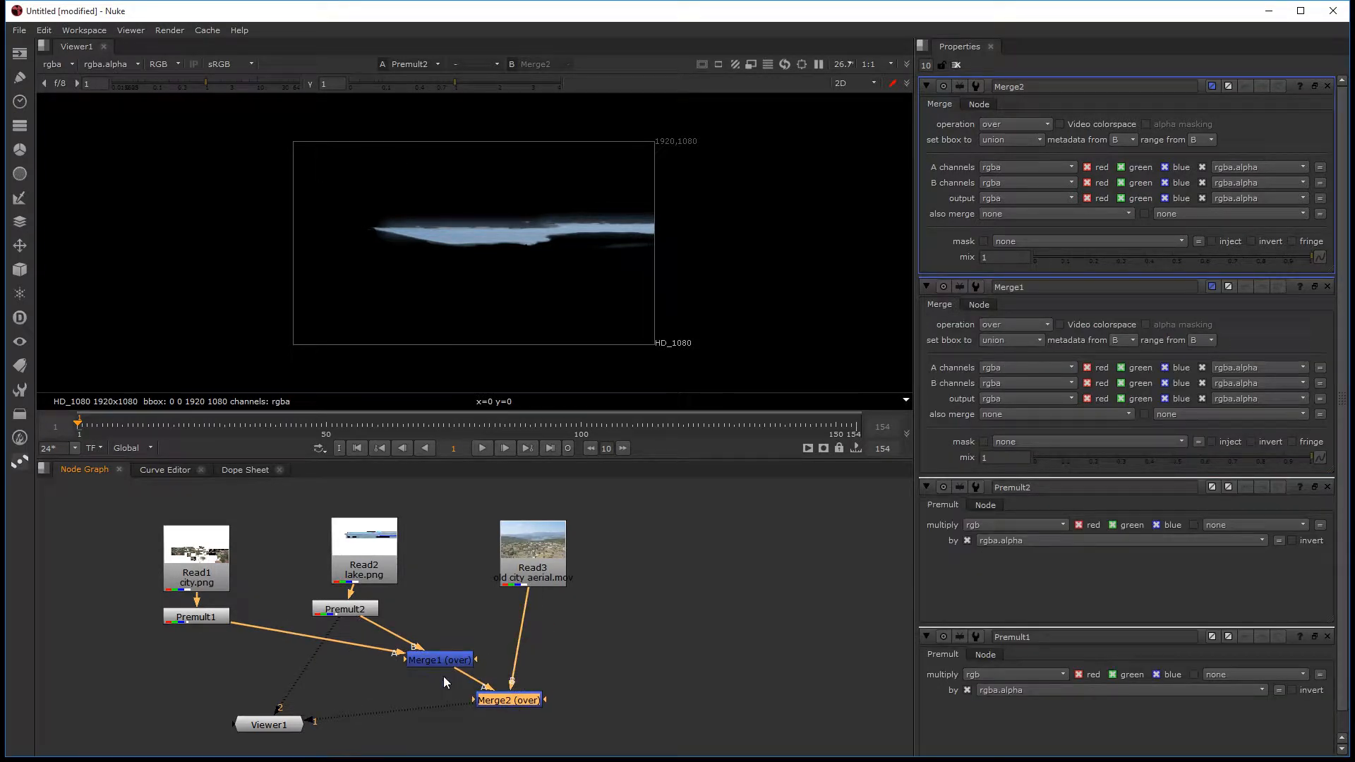
{"action": "left_click", "coordinate": [603, 682]}
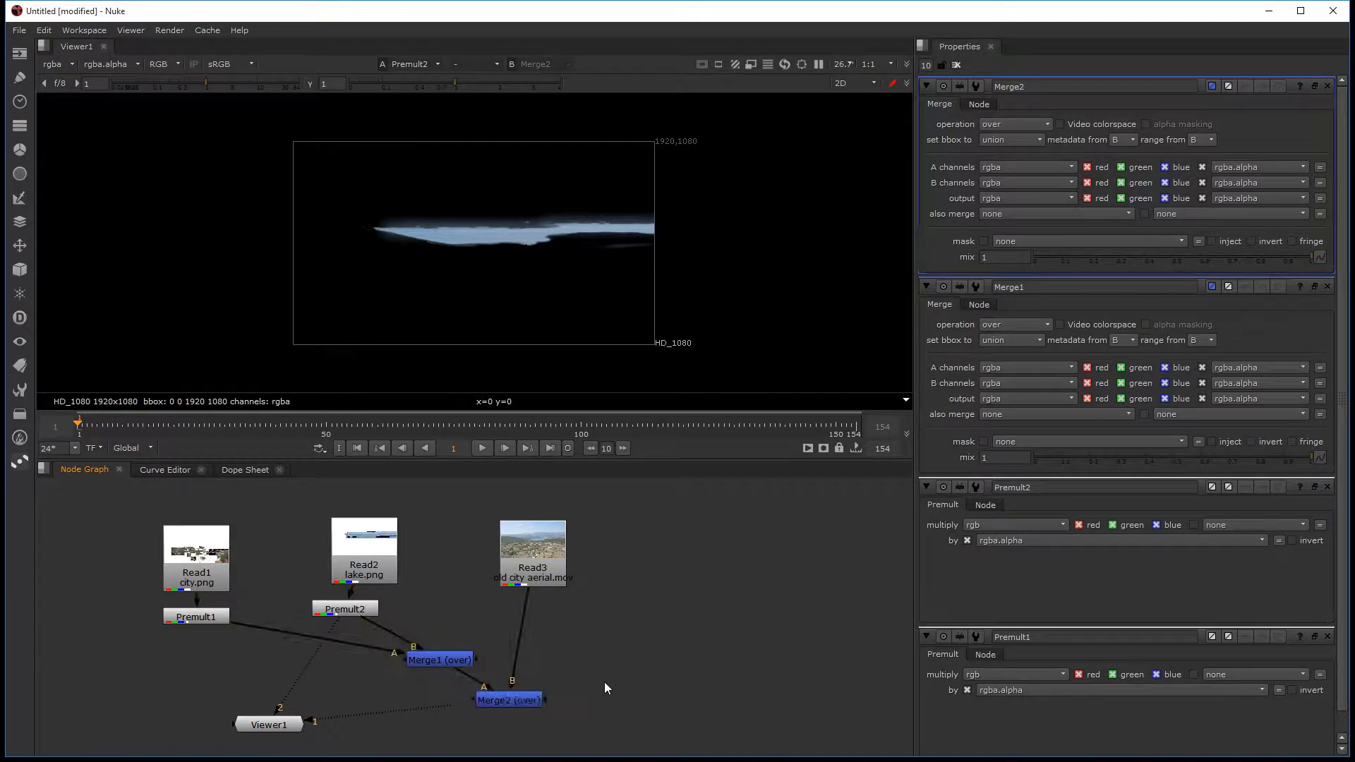
View the final merge in an enlarged, fitted viewer and scrub through the frames to examine the aerial shot.
{"action": "key", "text": "1"}
{"action": "key", "text": "space"}
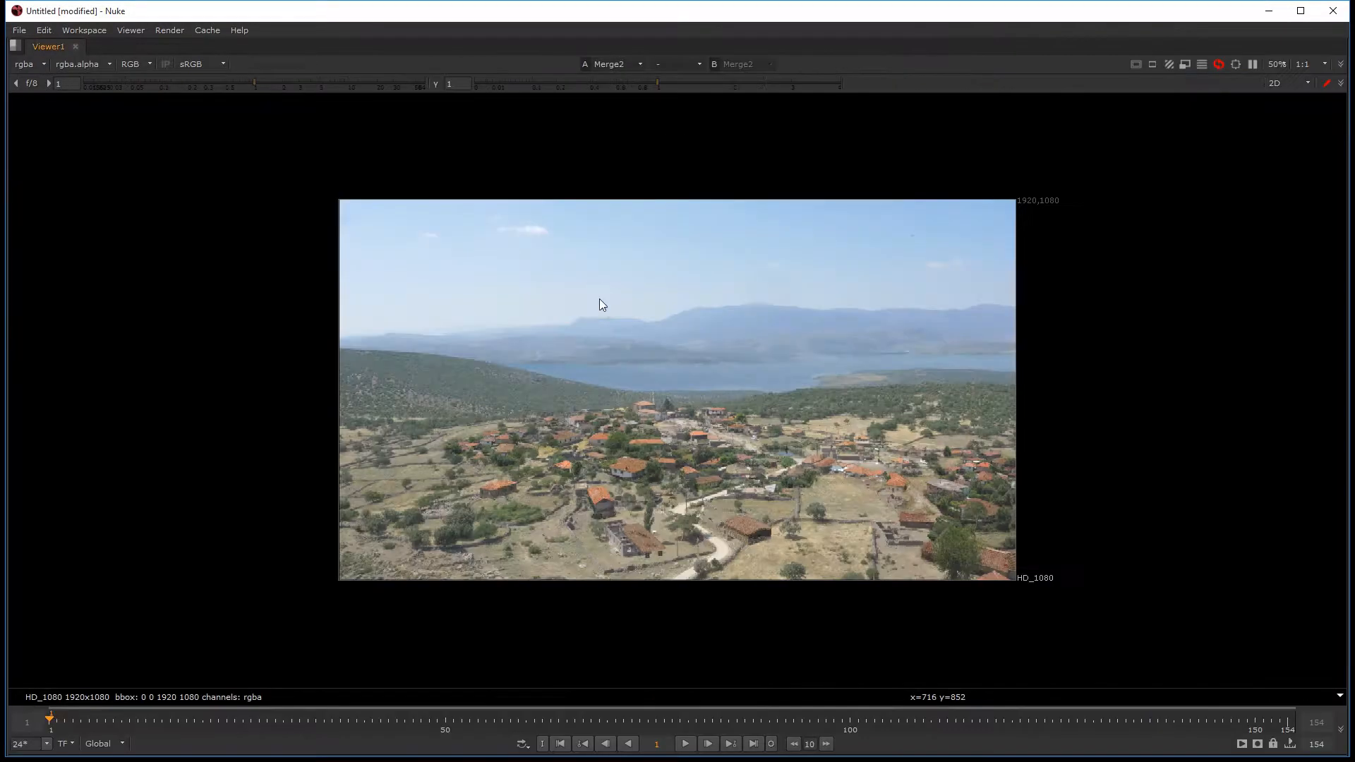
{"action": "key", "text": "f"}
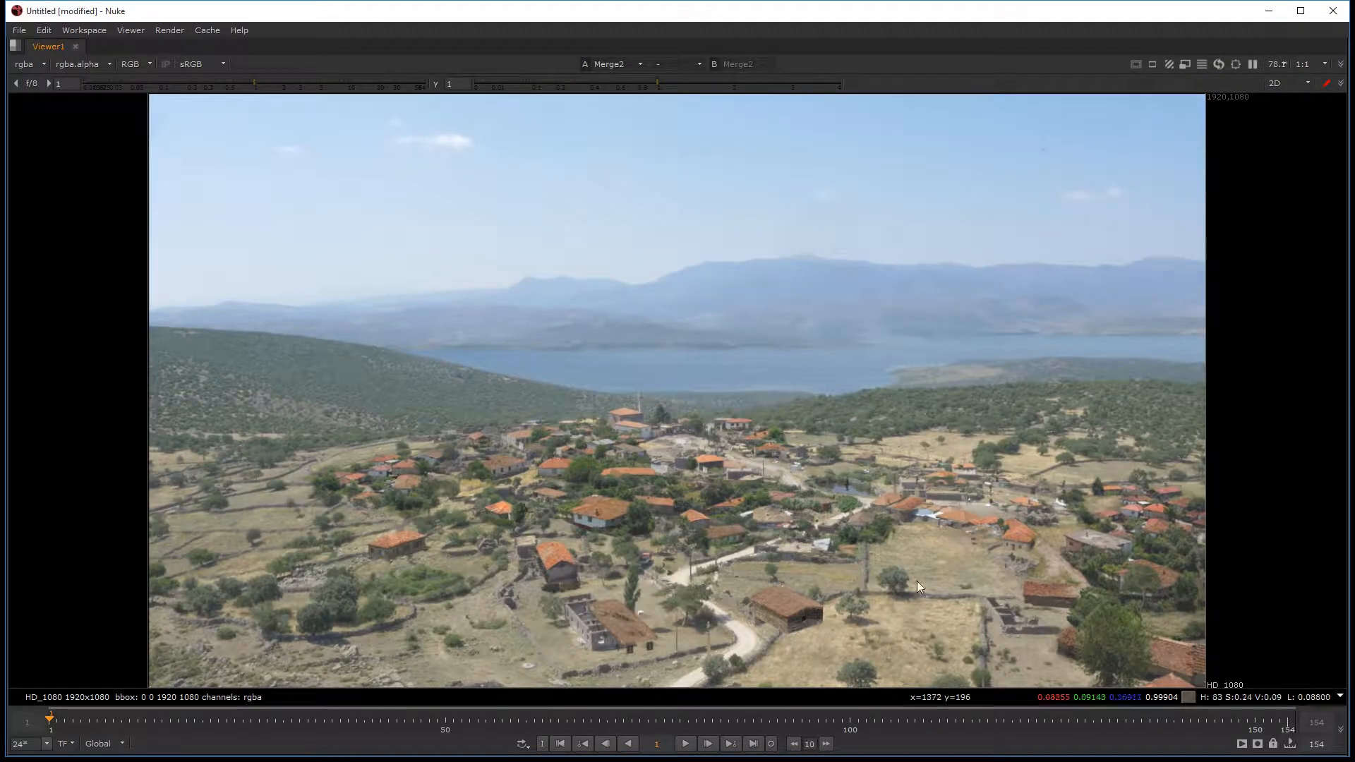
{"action": "left_click", "coordinate": [290, 719]}
{"action": "left_click_drag", "start_coordinate": [277, 720], "coordinate": [422, 719]}
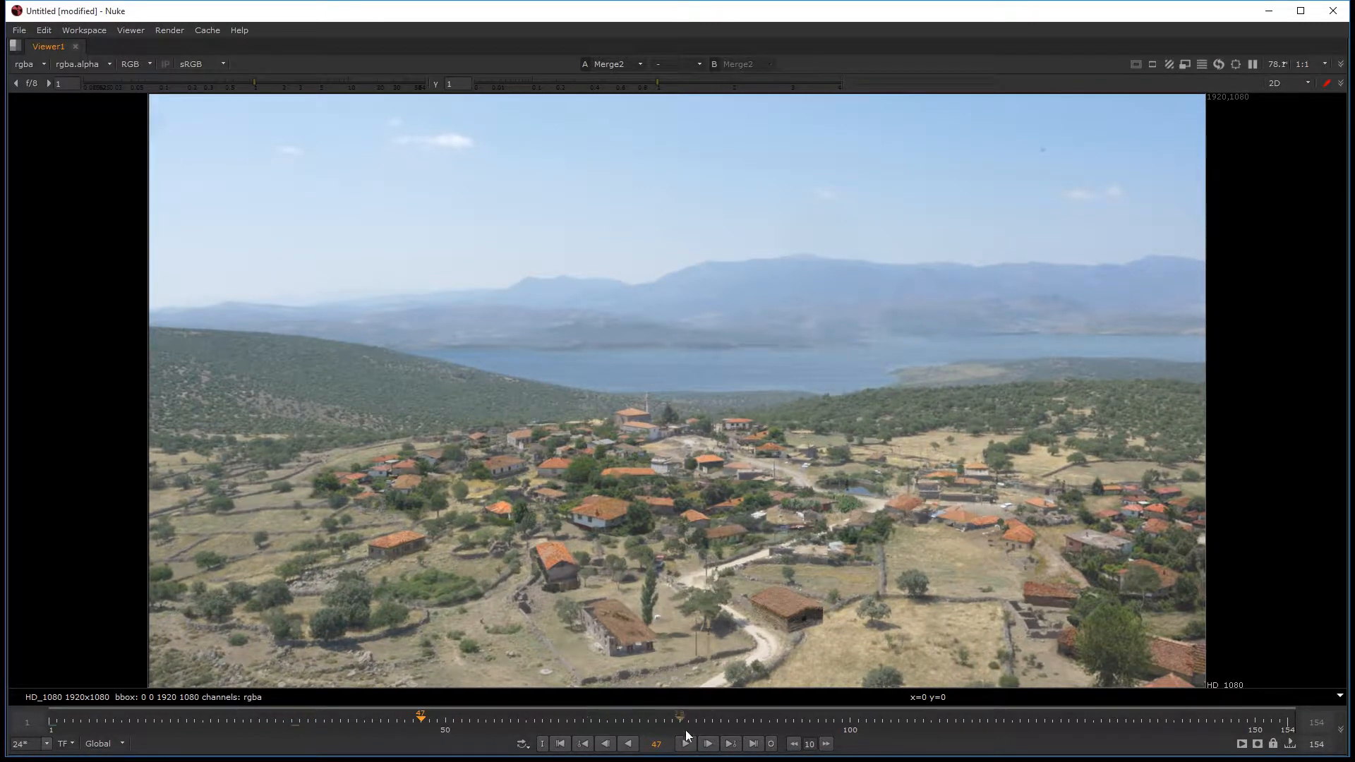
{"action": "left_click", "coordinate": [747, 725]}
{"action": "left_click", "coordinate": [1045, 719]}
{"action": "left_click", "coordinate": [1171, 714]}
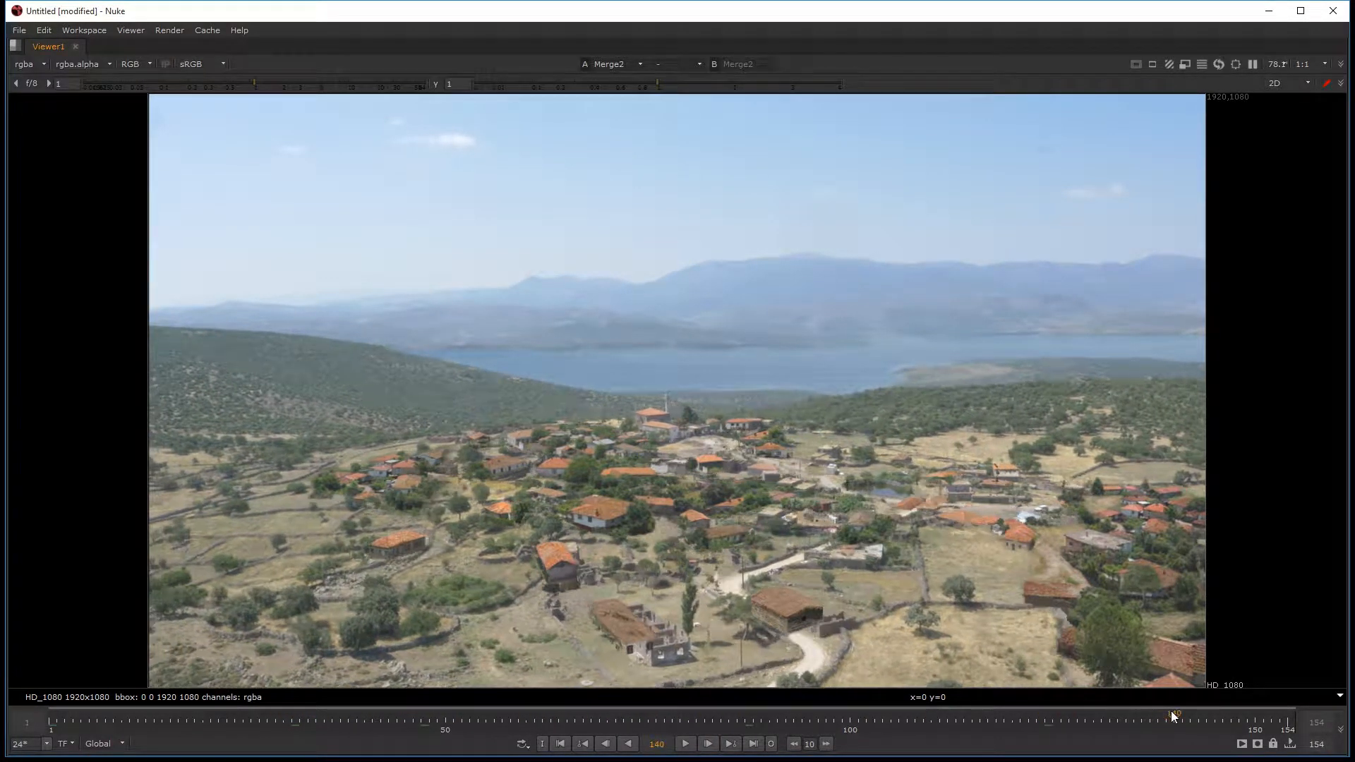
{"action": "left_click", "coordinate": [641, 721]}
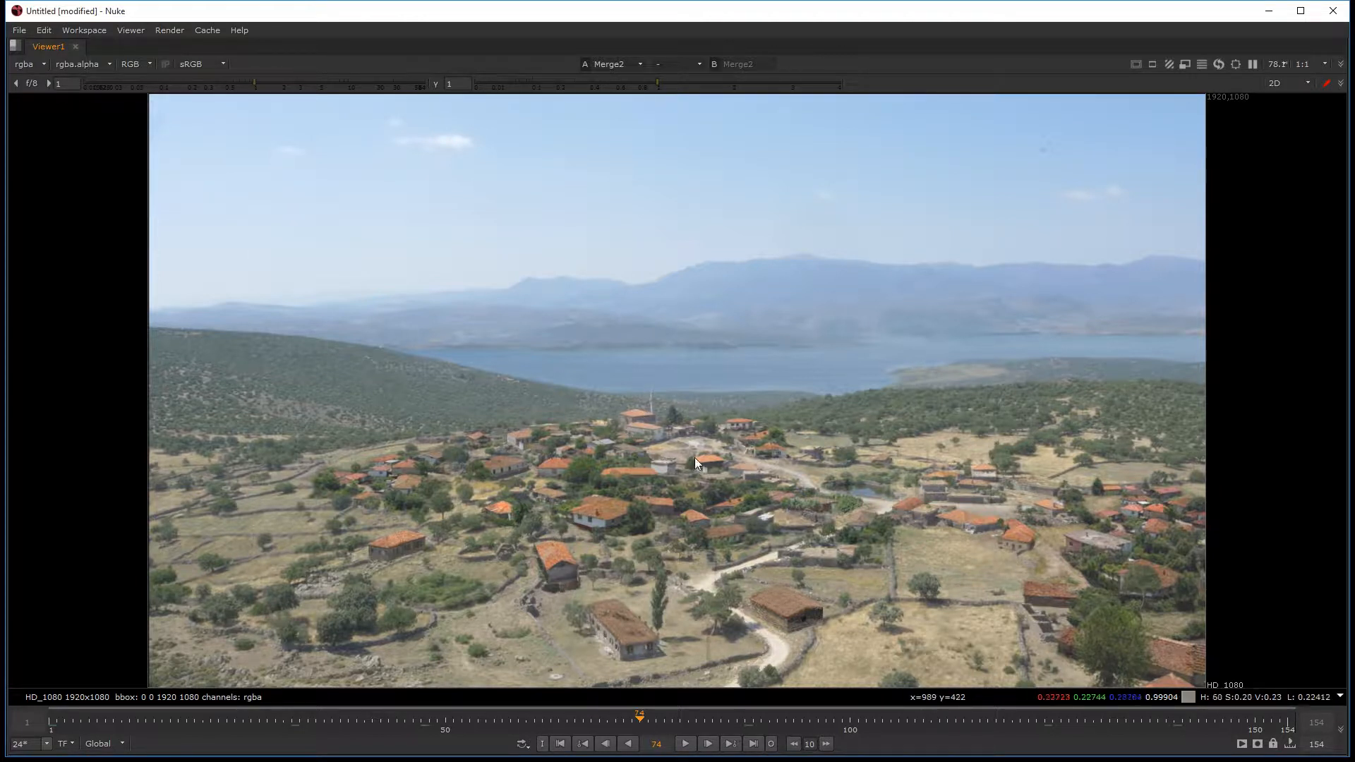
{"action": "middle_click_drag", "start_coordinate": [731, 532], "coordinate": [710, 498]}
{"action": "key", "text": "space"}
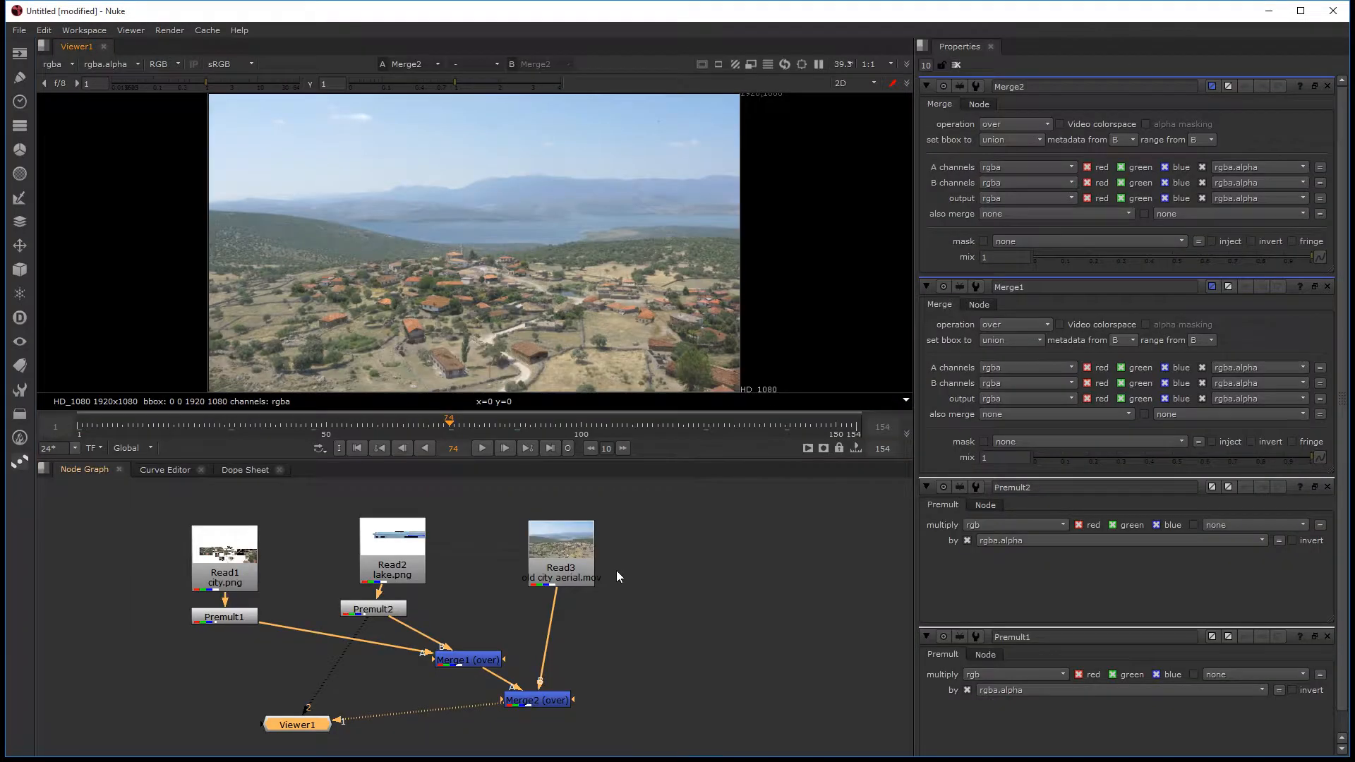
Move the Viewer node below the second merge and close all open node properties.
{"action": "middle_click_drag", "start_coordinate": [496, 533], "coordinate": [516, 543]}
{"action": "left_click_drag", "start_coordinate": [330, 748], "coordinate": [476, 760]}
{"action": "left_click", "coordinate": [811, 578]}
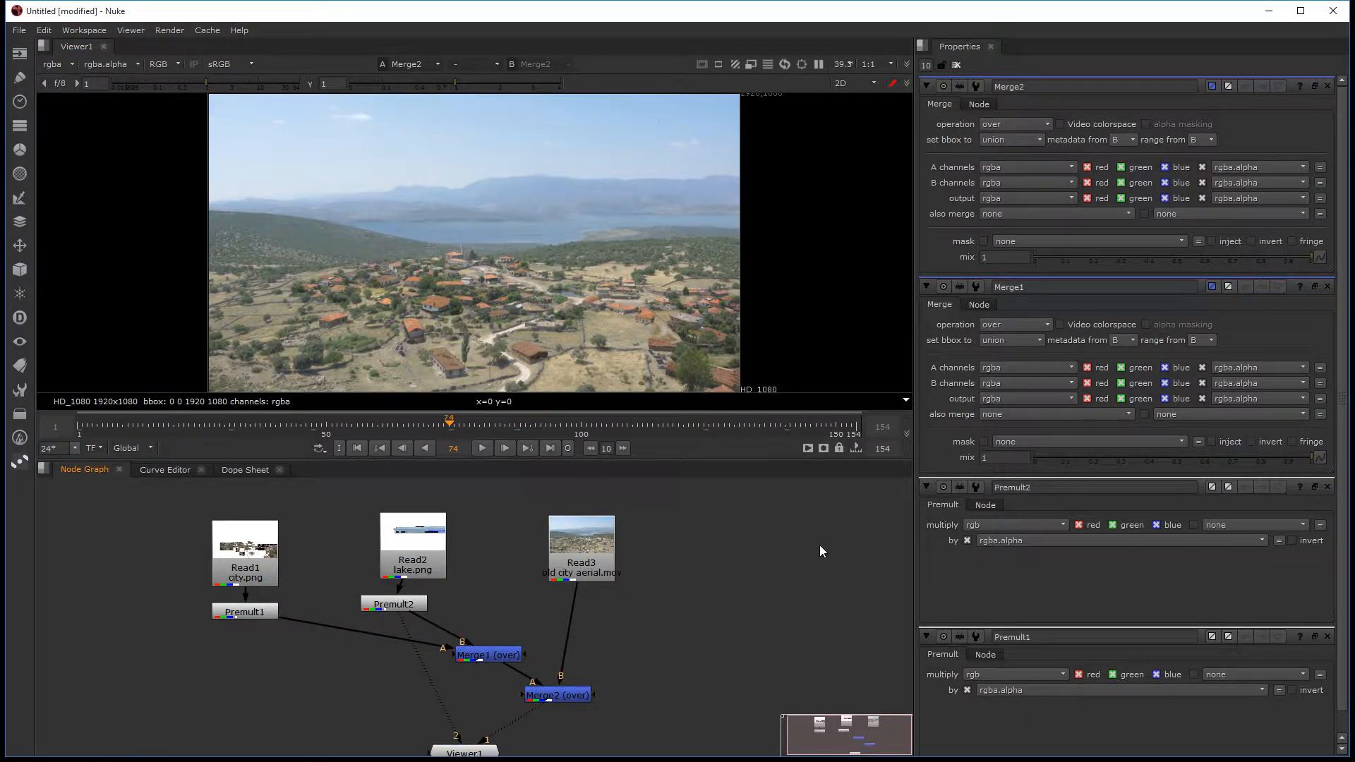
{"action": "left_click", "coordinate": [1327, 87], "text": "ctrl"}
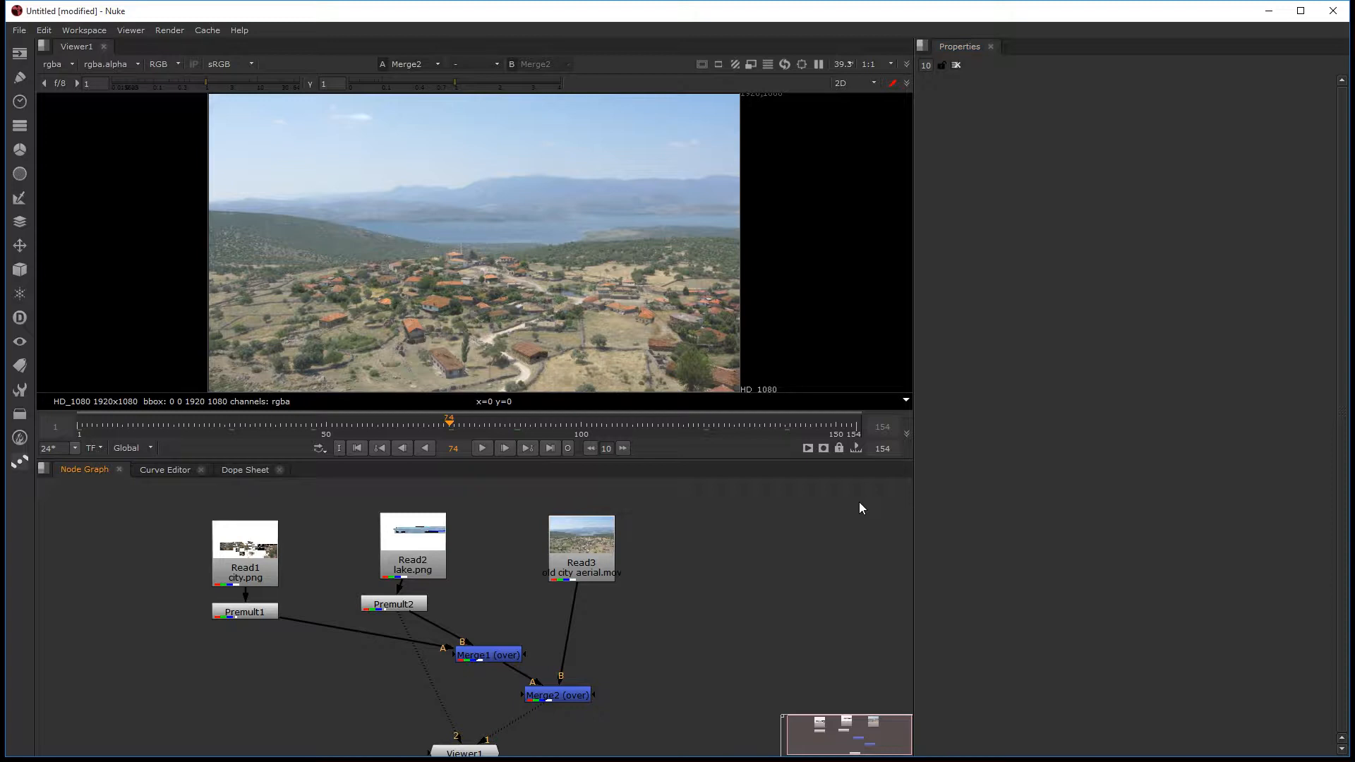
In the project settings, set the last frame to 150 and the full size format to HD_1080.
{"action": "key", "text": "s"}
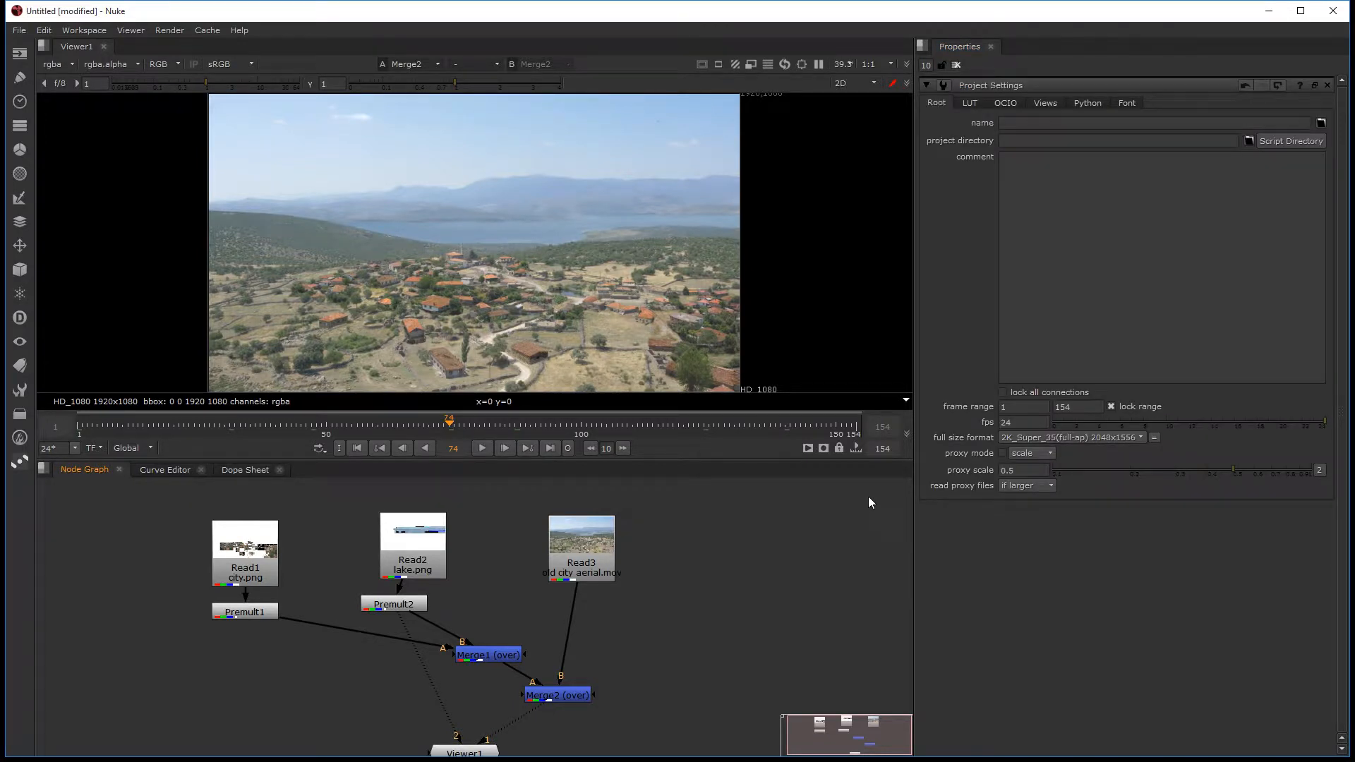
{"action": "double_click", "coordinate": [1075, 406]}
{"action": "type", "text": "150"}
{"action": "key", "text": "Return"}
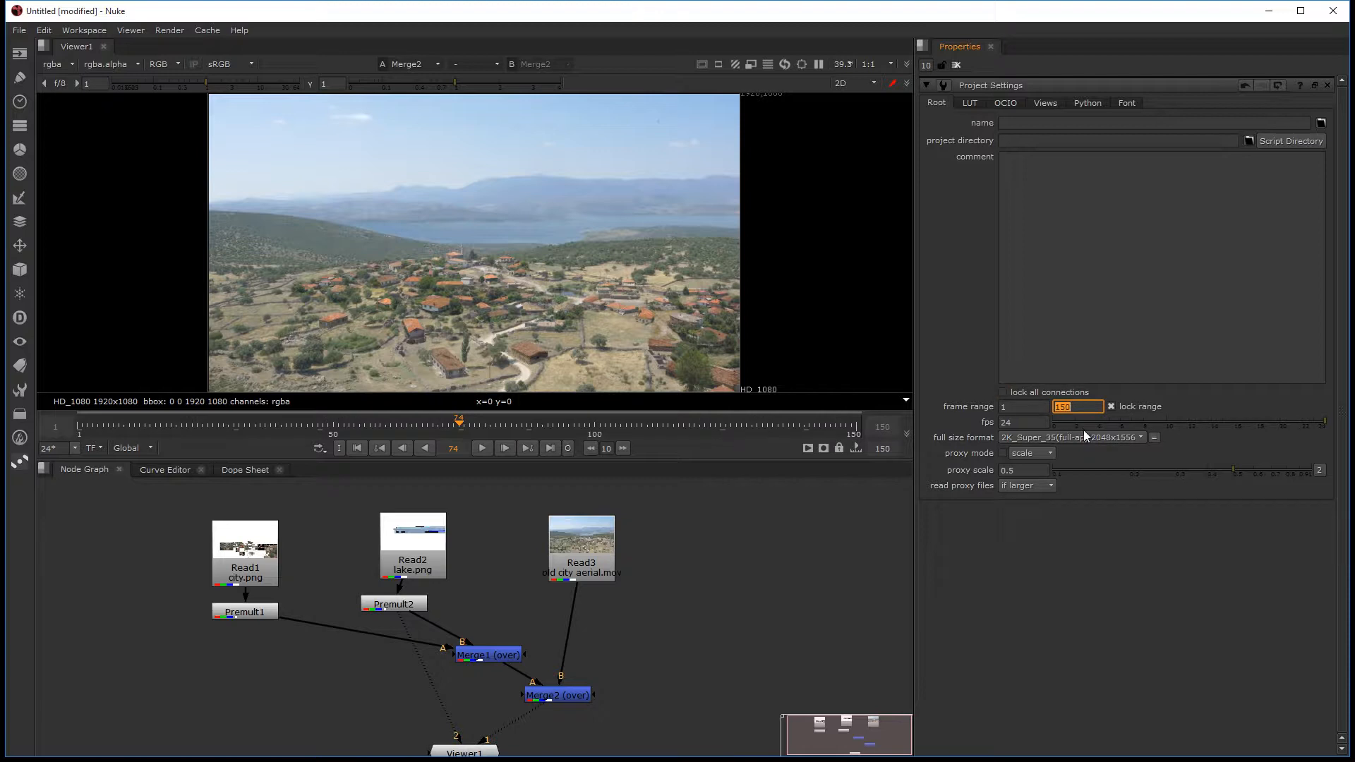
{"action": "left_click", "coordinate": [1087, 437]}
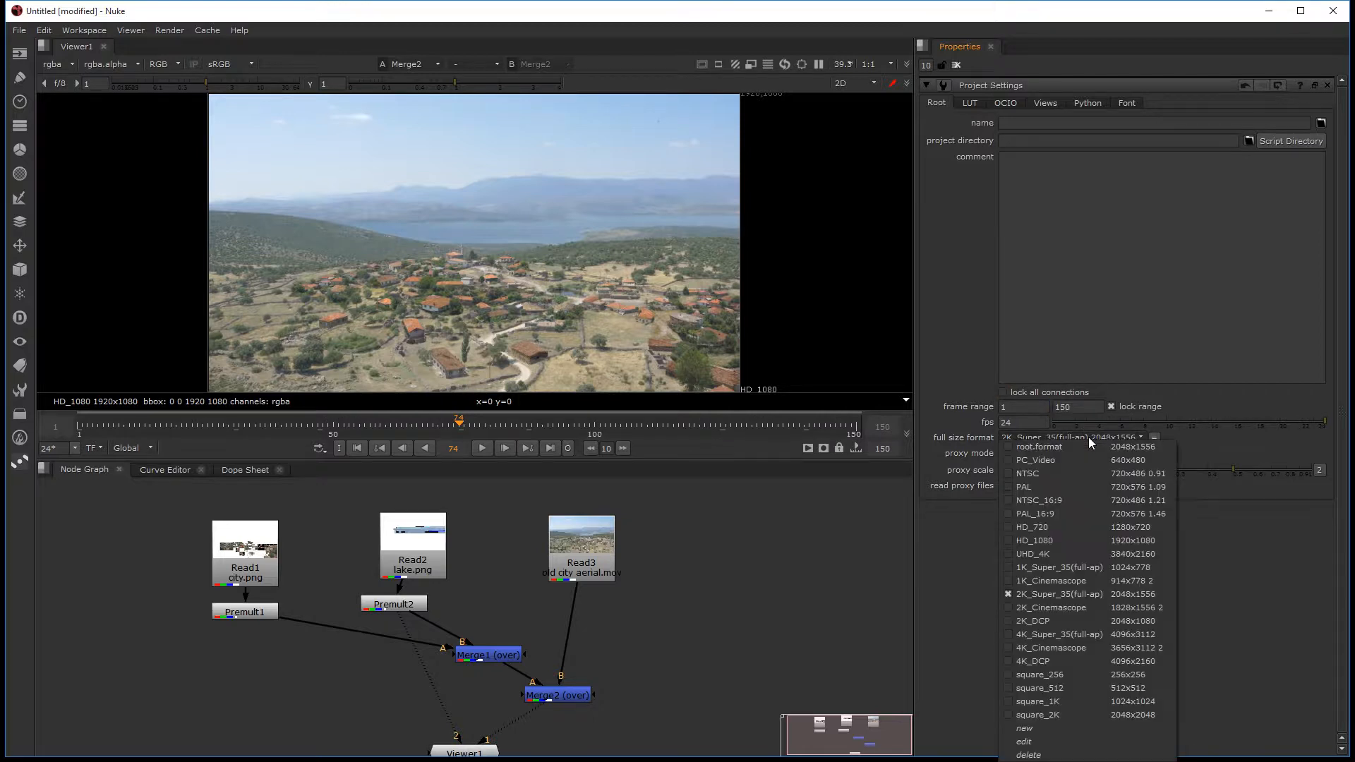
{"action": "left_click", "coordinate": [1078, 542]}
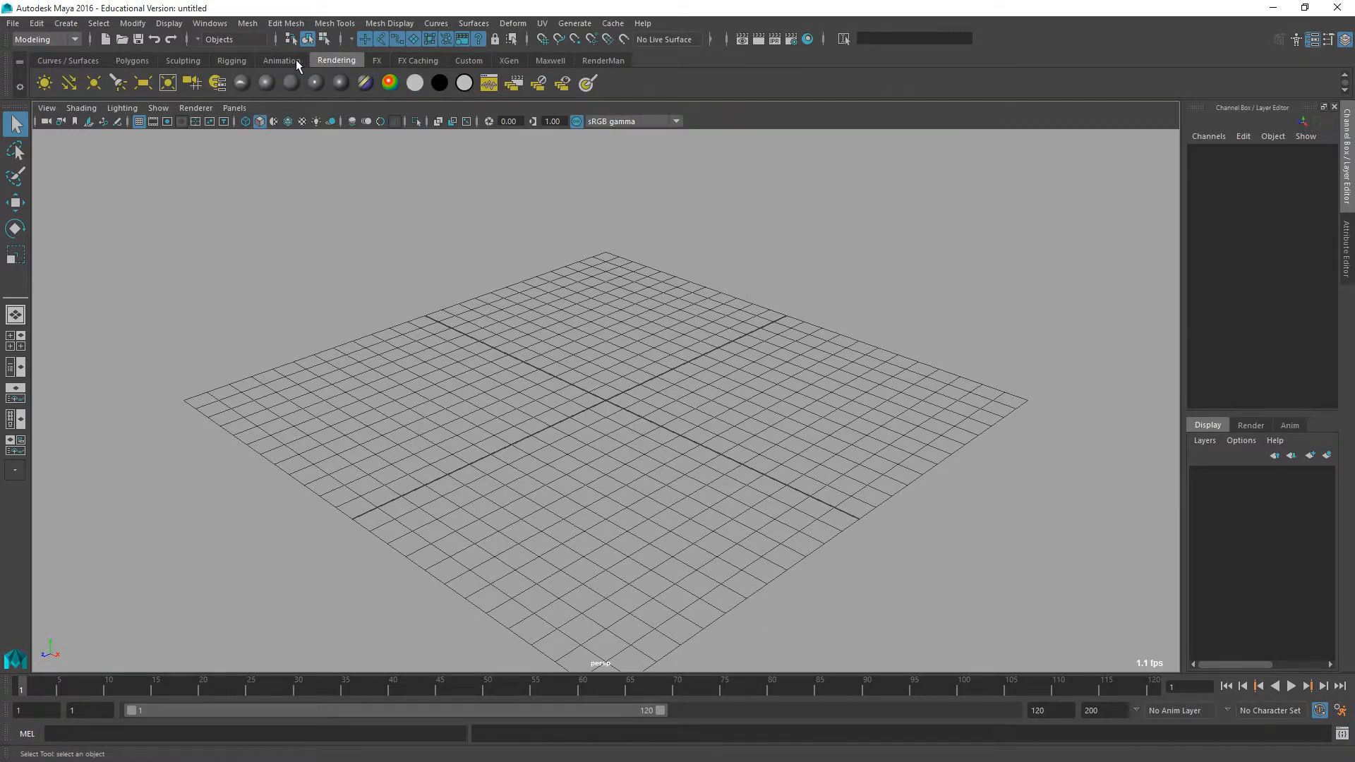
Create a camera in Maya and set its focal length to 12, checking the aerial footage in Nuke in between.
{"action": "left_click", "coordinate": [198, 83]}
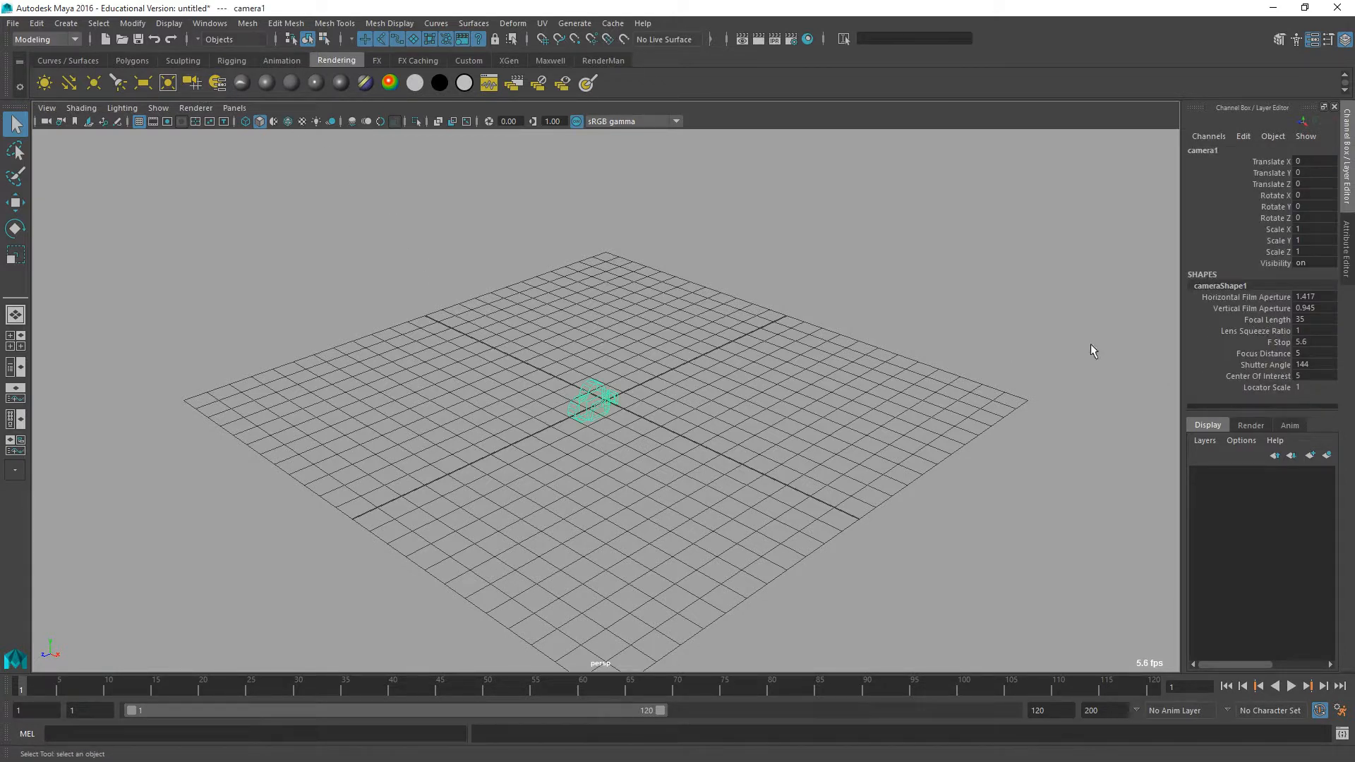
{"action": "key", "text": "alt+Tab"}
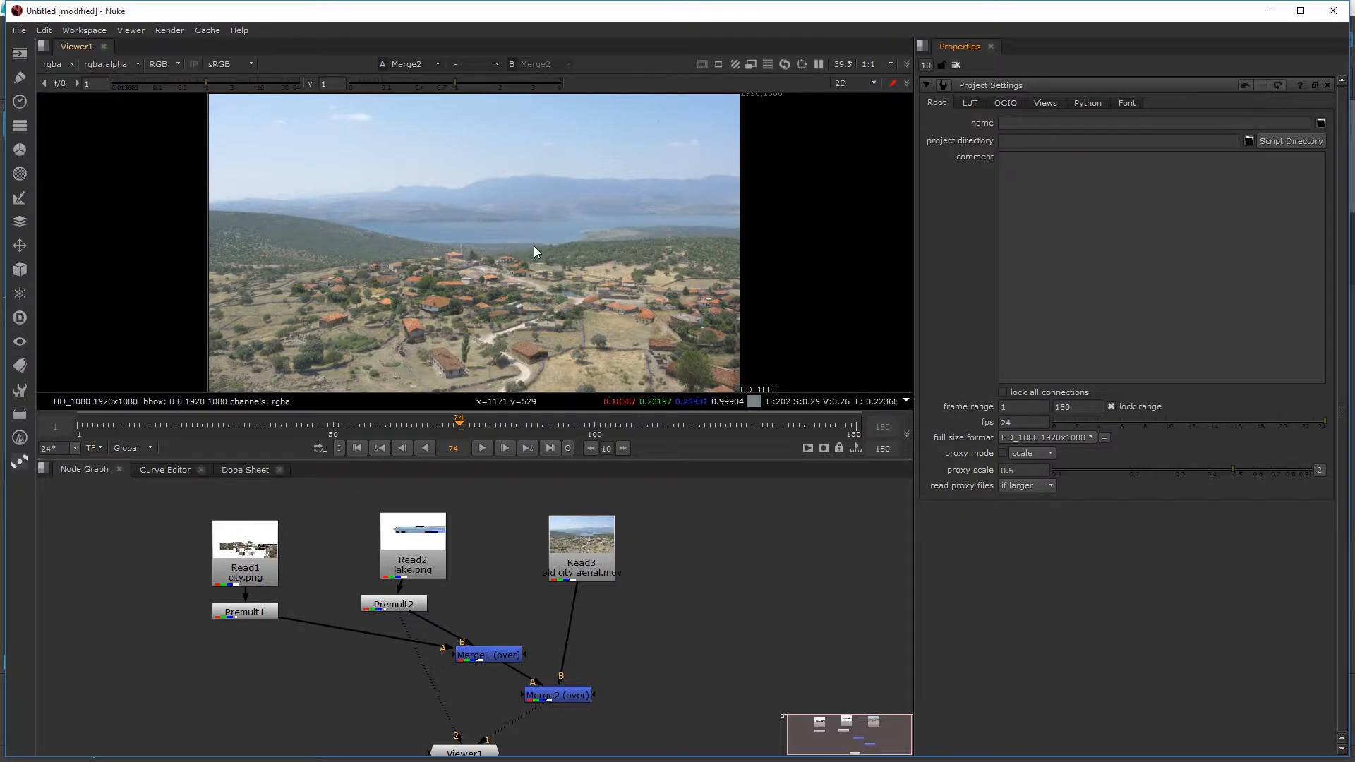
{"action": "scroll", "coordinate": [558, 251], "scroll_direction": "down", "scroll_amount": 3}
{"action": "scroll", "coordinate": [558, 251], "scroll_direction": "up", "scroll_amount": 2}
{"action": "key", "text": "alt+Tab"}
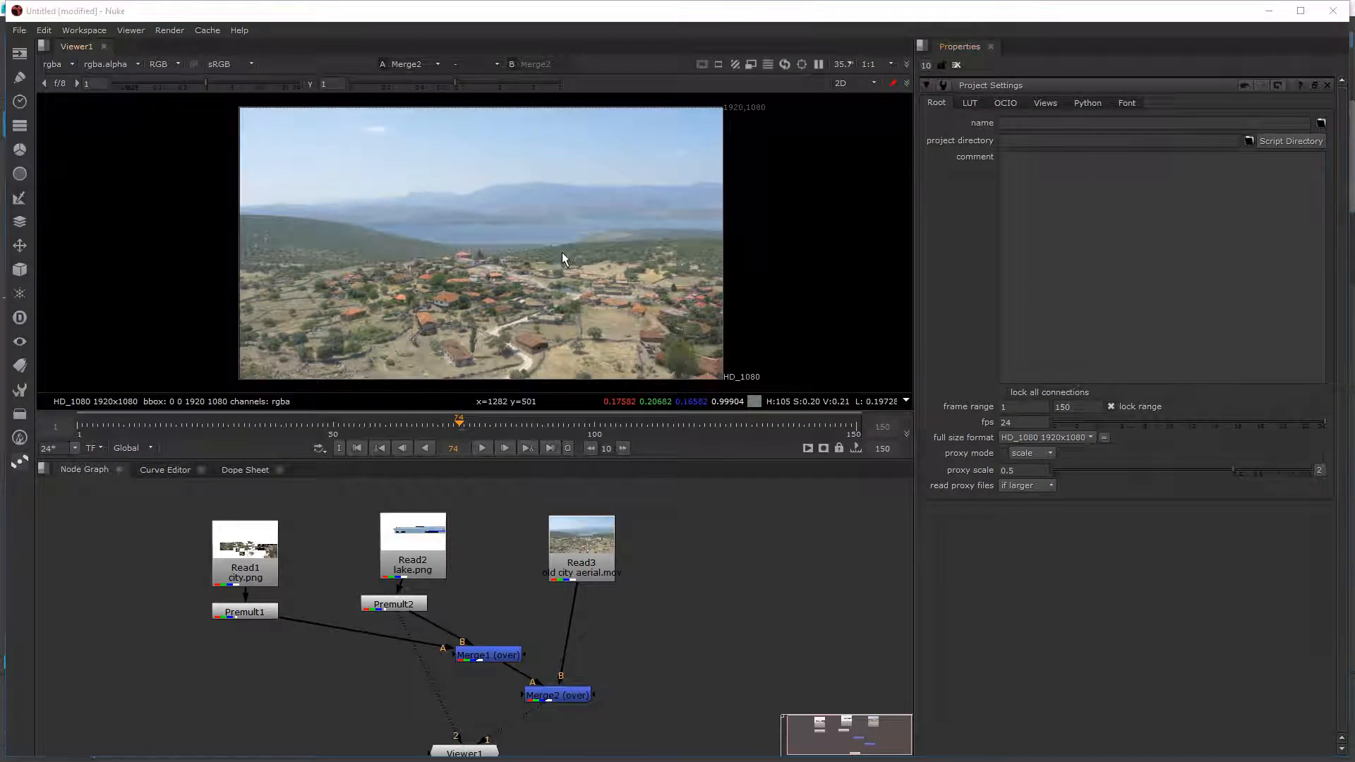
{"action": "left_click", "coordinate": [1328, 322]}
{"action": "type", "text": "1"}
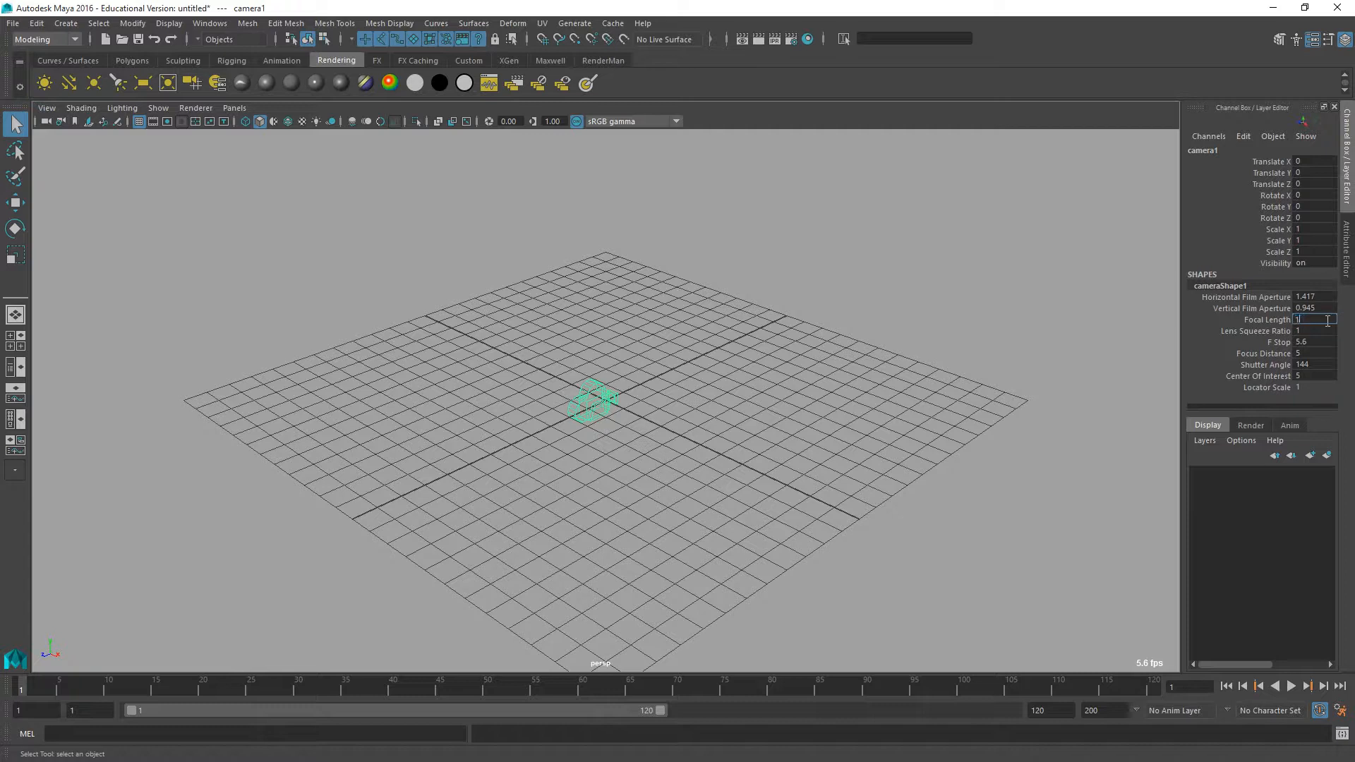
{"action": "type", "text": "2"}
{"action": "key", "text": "Return"}
Move the camera forward along the Z axis to about 6.26.
{"action": "key", "text": "w"}
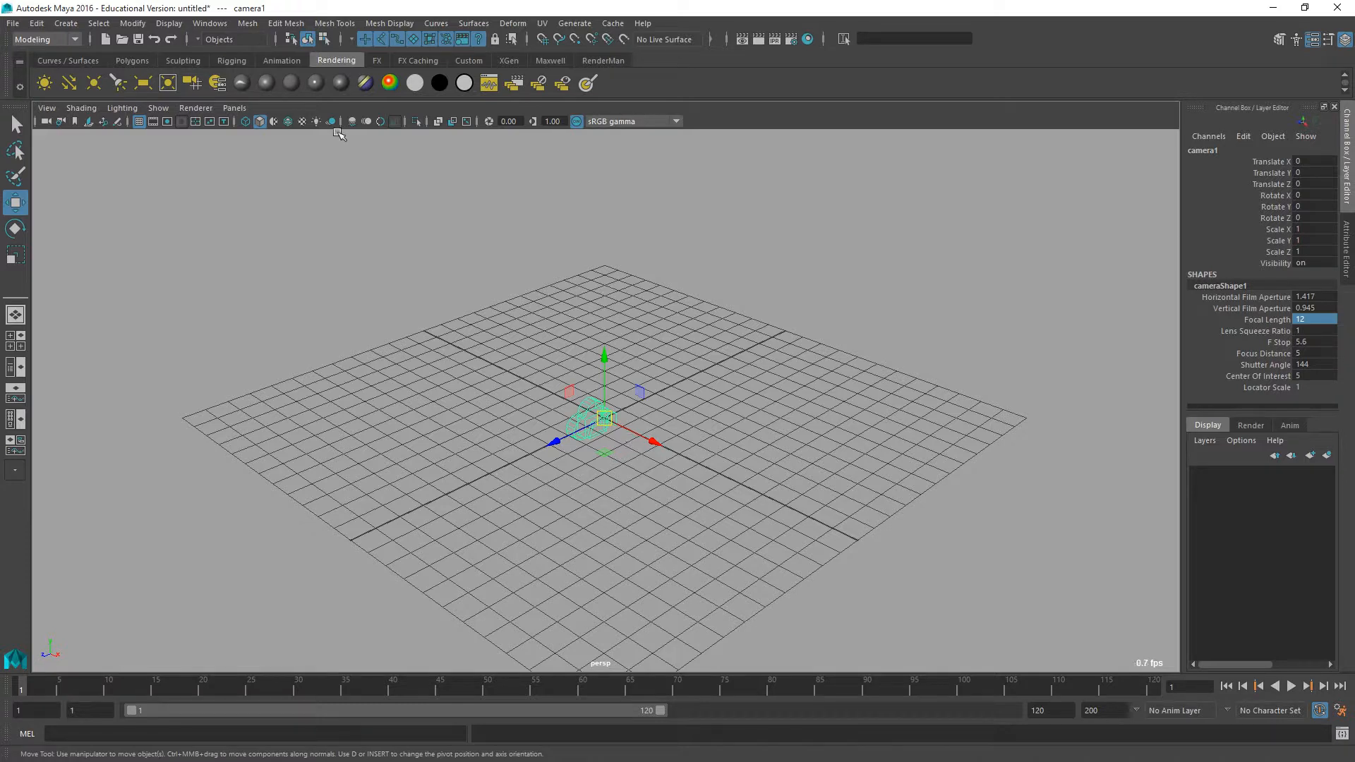
{"action": "left_click_drag", "start_coordinate": [554, 443], "coordinate": [412, 483]}
{"action": "middle_click_drag", "start_coordinate": [397, 439], "coordinate": [414, 410], "text": "alt"}
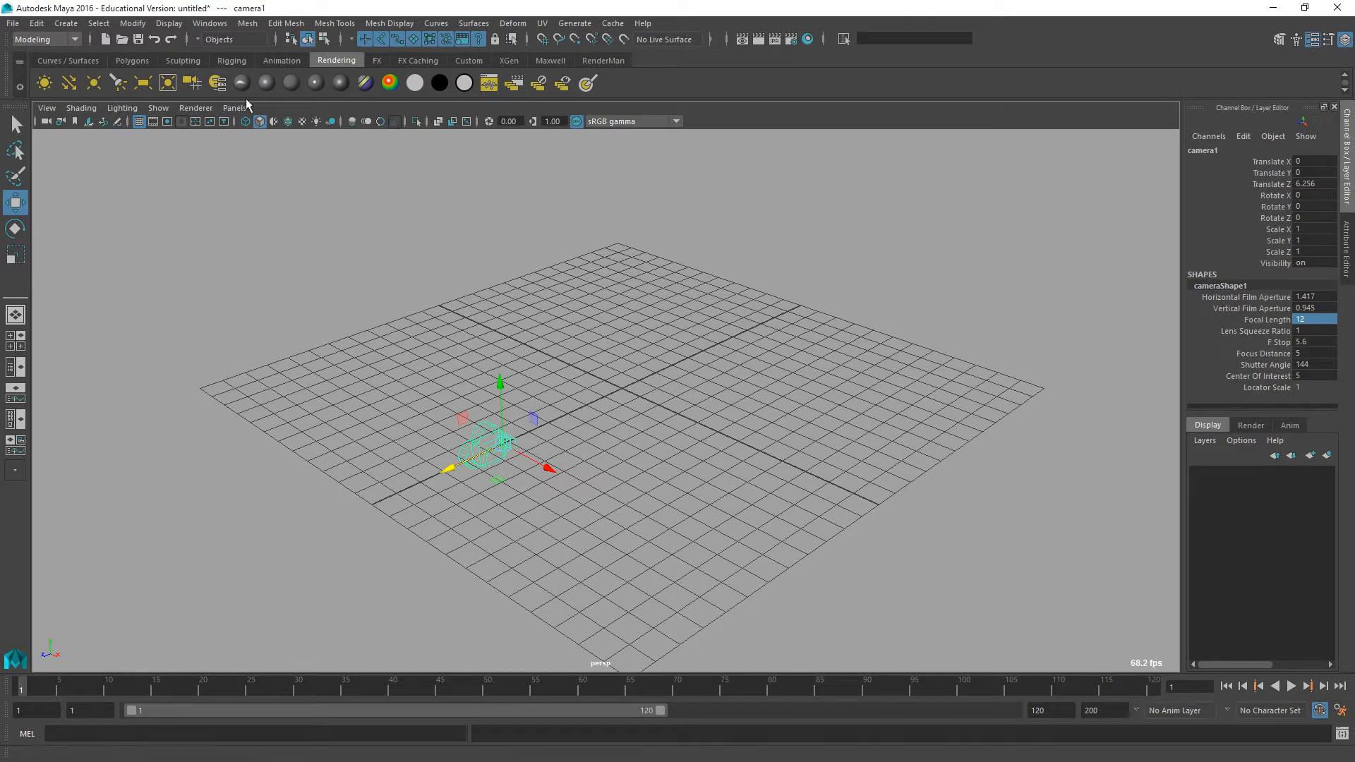
Look through camera1 and reposition it to view the grid from above, at about X 24, Y 15.6, Z 19.3.
{"action": "left_click", "coordinate": [235, 107]}
{"action": "mouse_move", "coordinate": [271, 121]}
{"action": "left_click", "coordinate": [409, 133]}
{"action": "scroll", "coordinate": [457, 419], "scroll_direction": "down", "scroll_amount": 10}
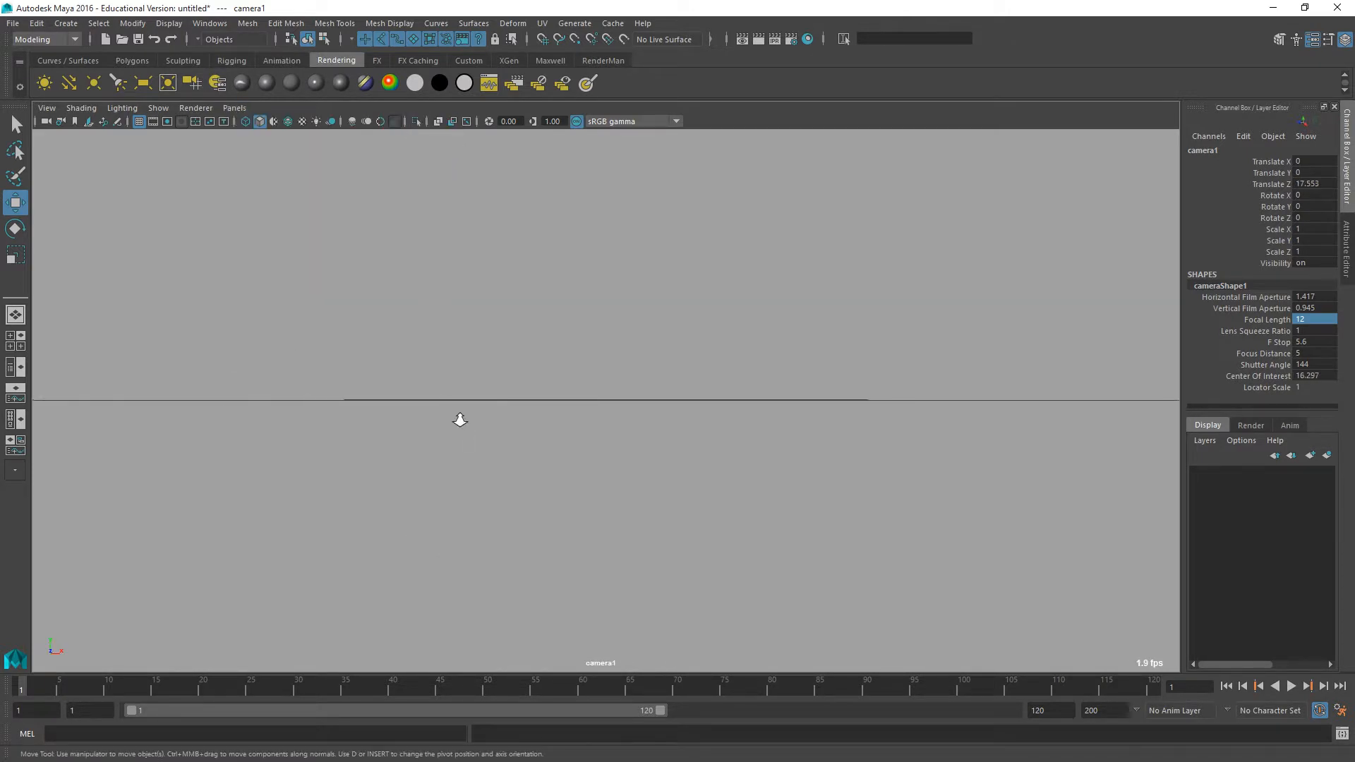
{"action": "left_click_drag", "start_coordinate": [628, 385], "coordinate": [579, 449], "text": "alt"}
{"action": "middle_click_drag", "start_coordinate": [579, 449], "coordinate": [480, 444], "text": "alt"}
{"action": "scroll", "coordinate": [479, 444], "scroll_direction": "up", "scroll_amount": 5}
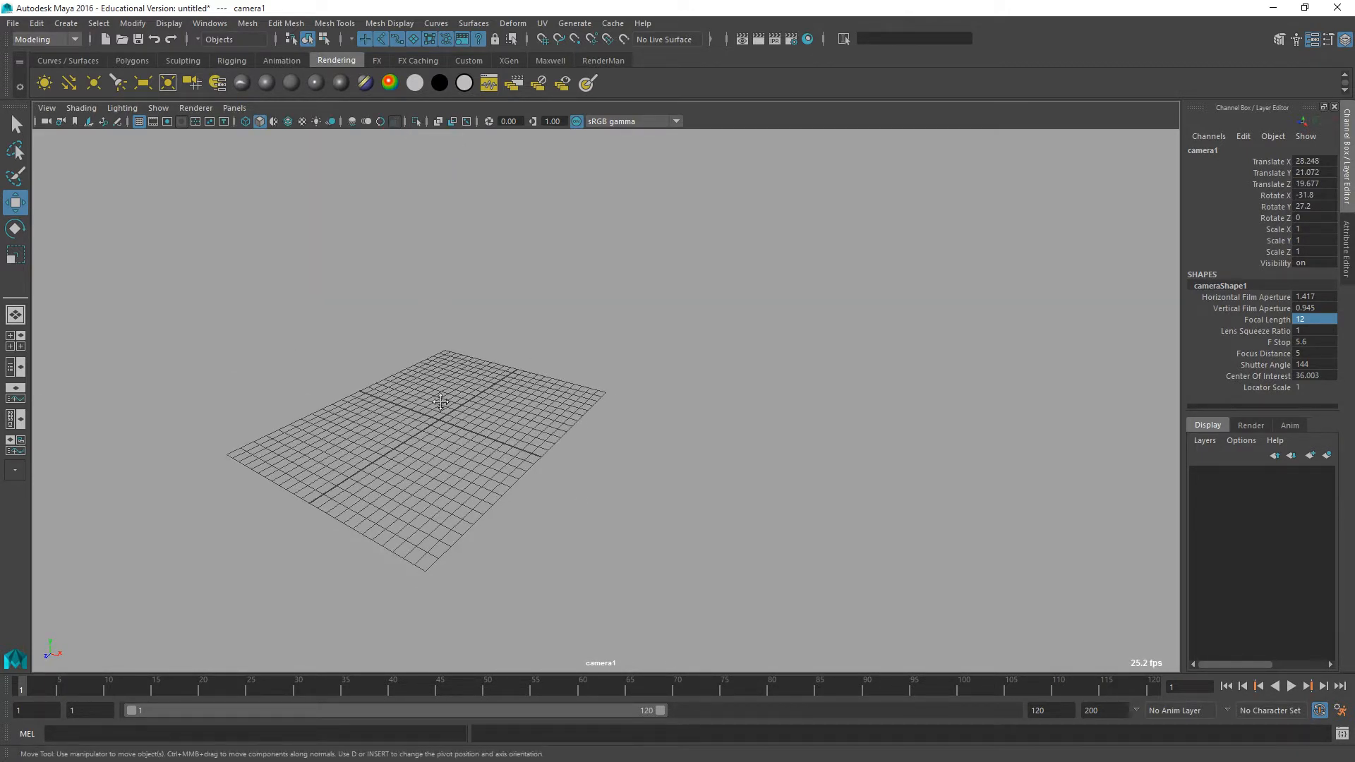
Start importing an image as an image plane for camera1.
{"action": "left_click", "coordinate": [48, 108]}
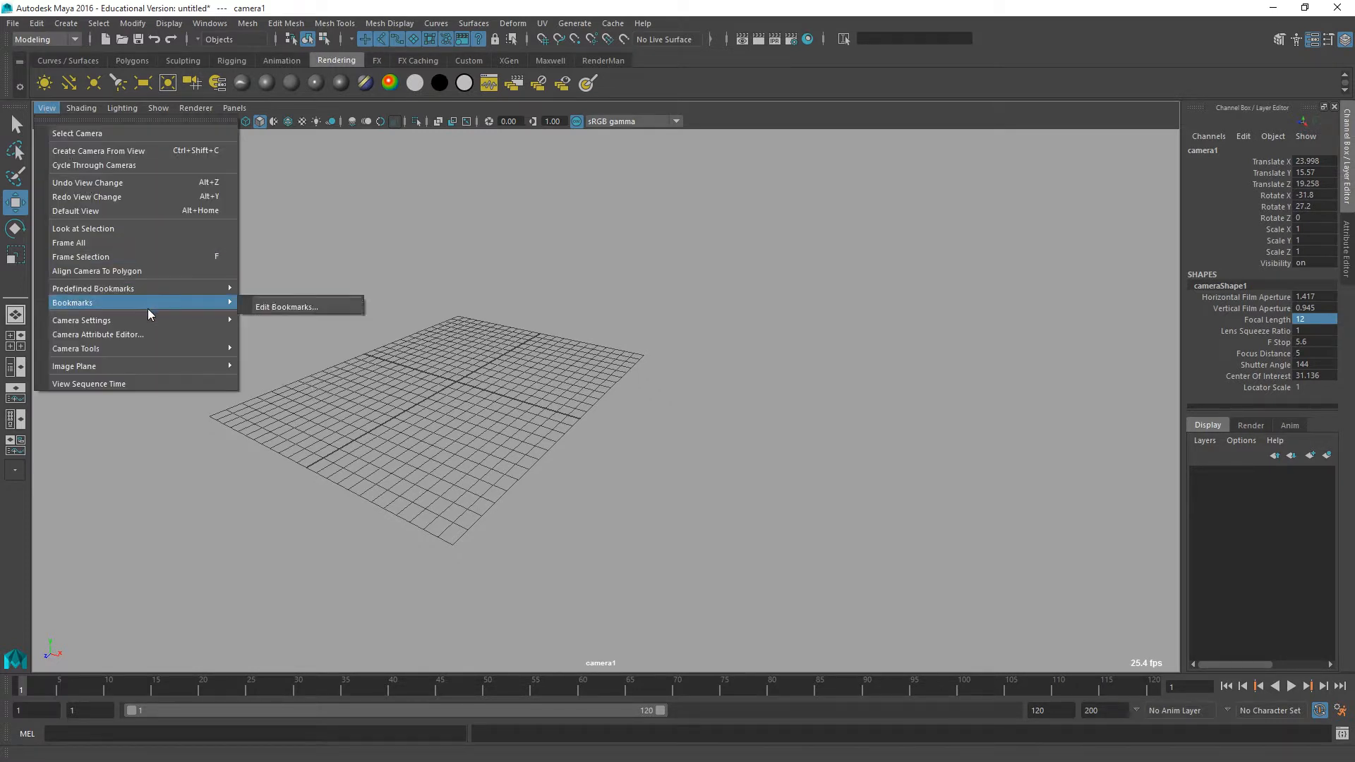
{"action": "mouse_move", "coordinate": [176, 366]}
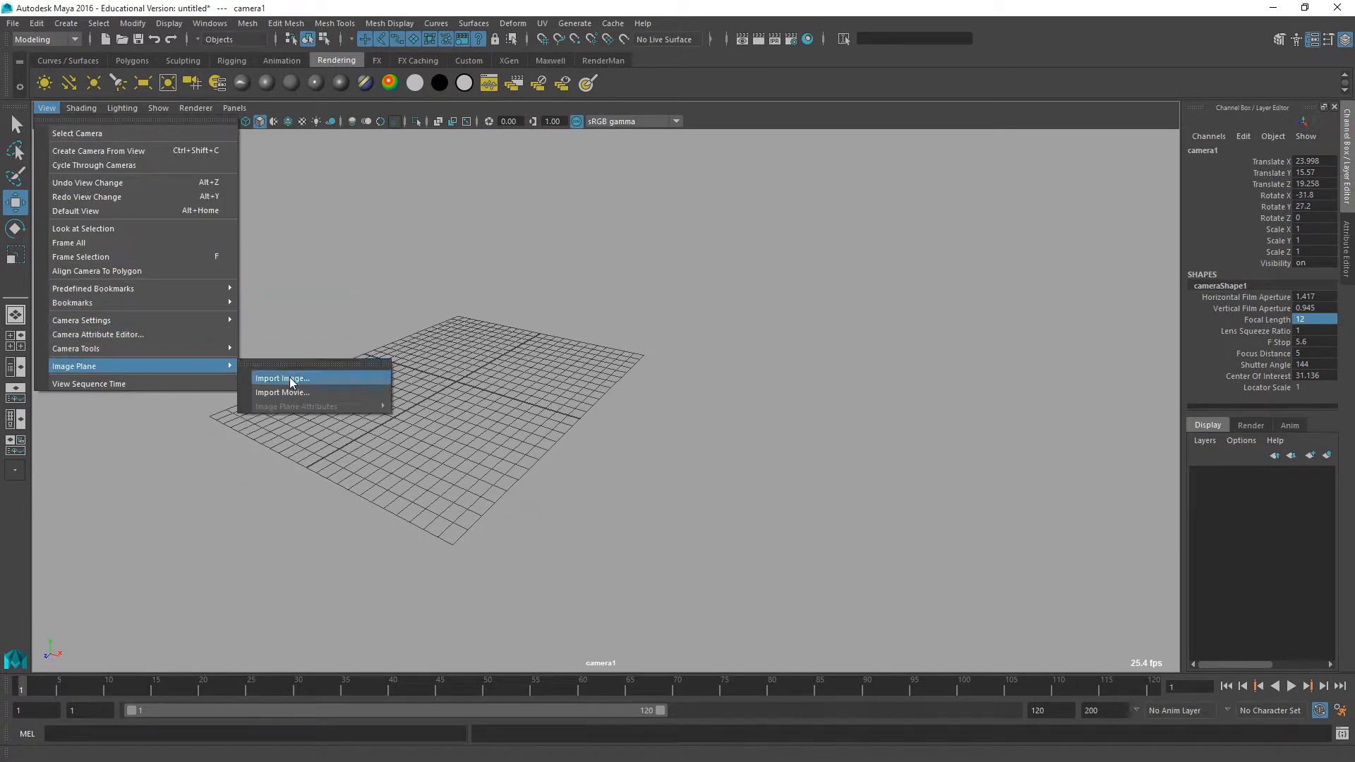
{"action": "left_click", "coordinate": [289, 379]}
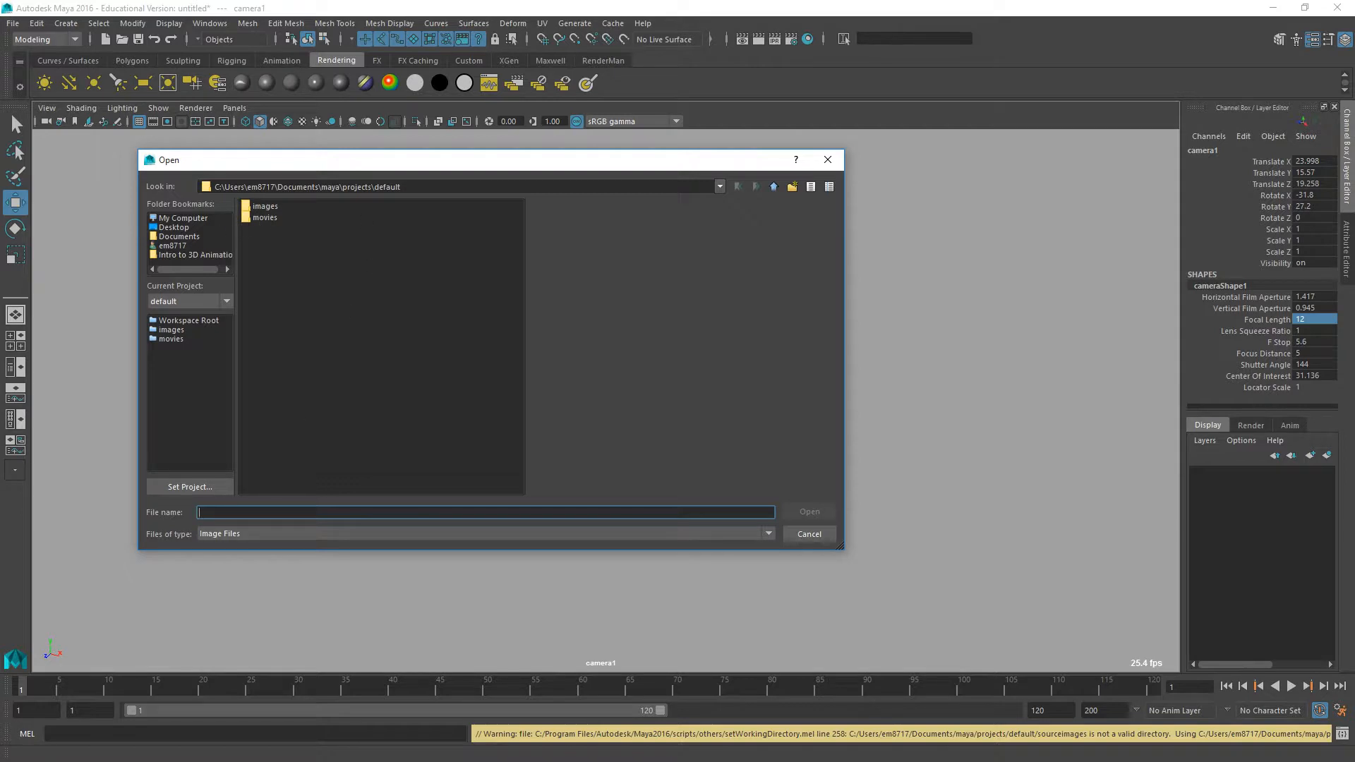
Browse to the Camera Projection Tutorial folder for the image plane, using the Footage folder path copied from File Explorer.
{"action": "key", "text": "alt+Tab"}
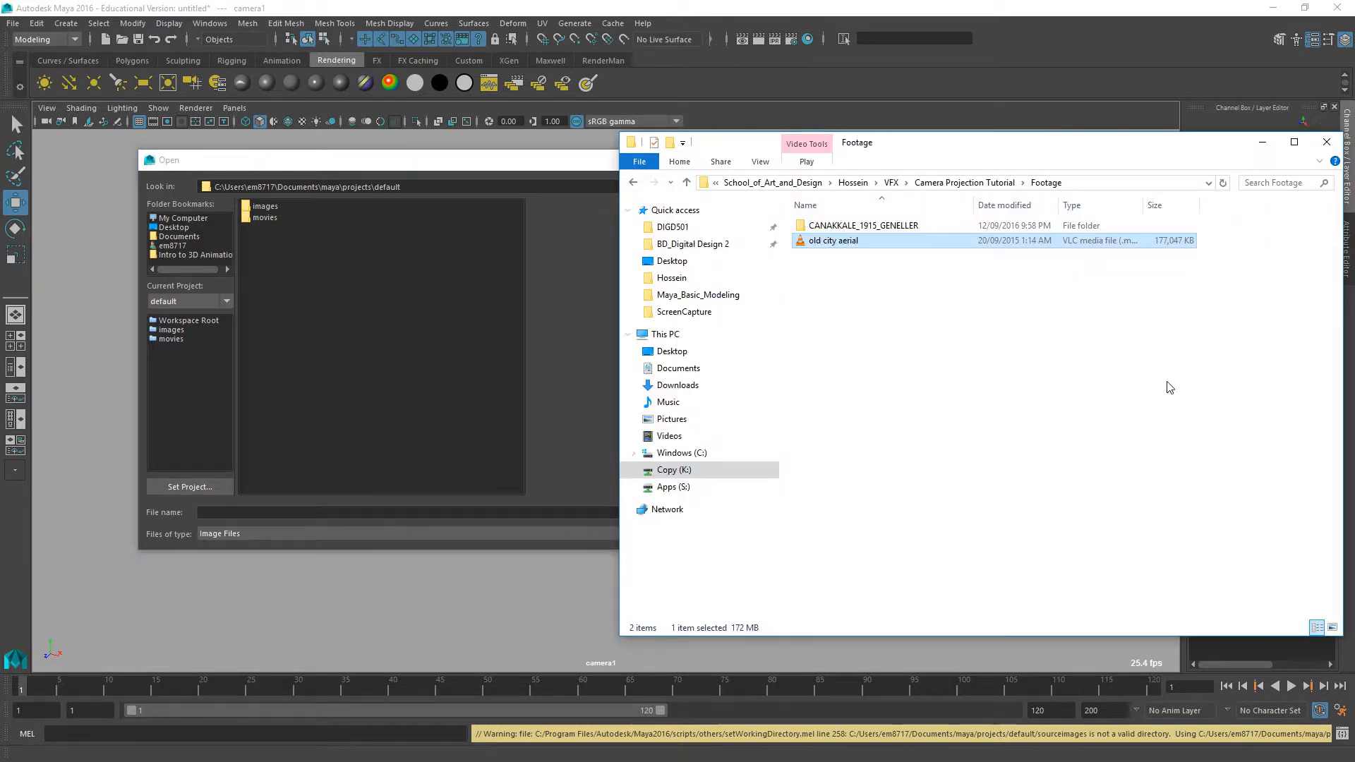
{"action": "left_click", "coordinate": [1098, 185]}
{"action": "left_click", "coordinate": [426, 514]}
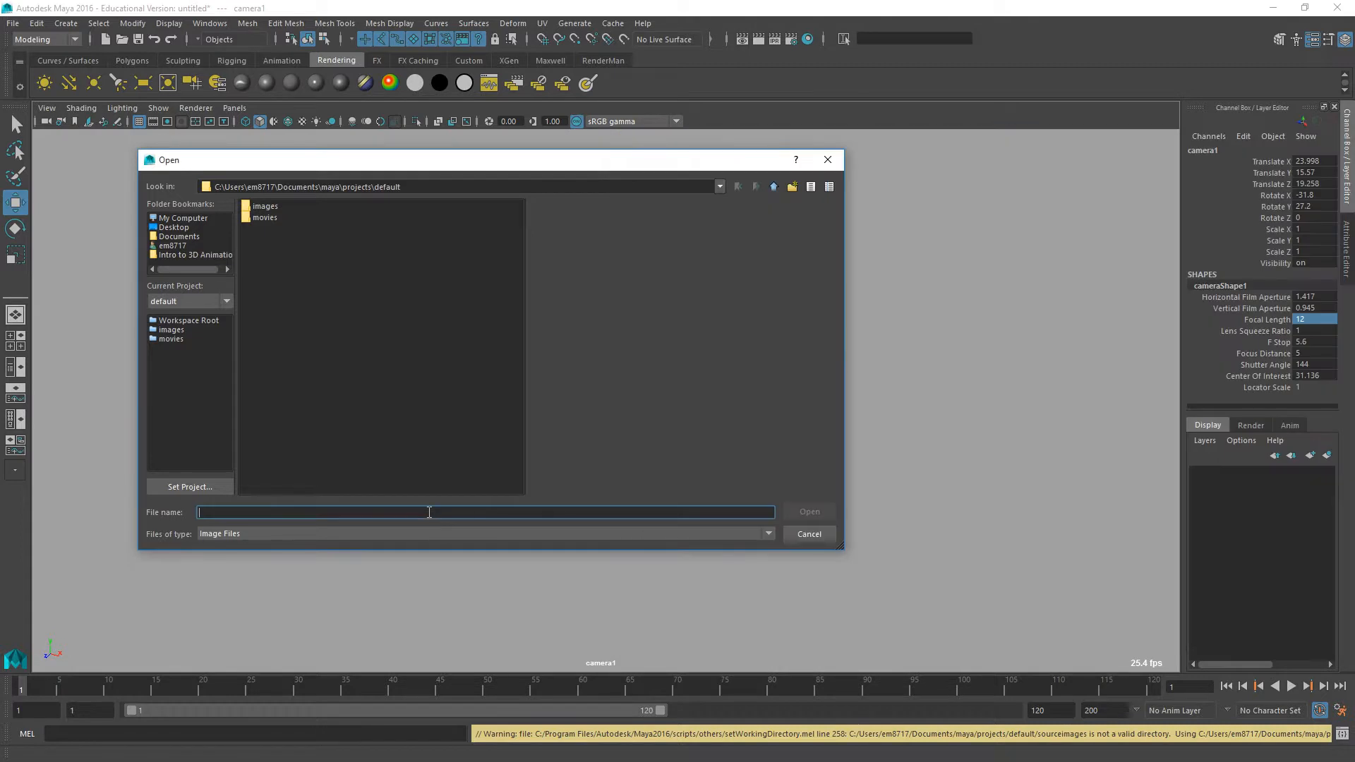
{"action": "type", "text": "K:\\WELLESLEY COPY\\DESIGN & CREATIVE TECHNOLOGIES\\School_of_Art_and_Design\\Hossein\\VFX\\Camera Projection Tutorial\\Footage"}
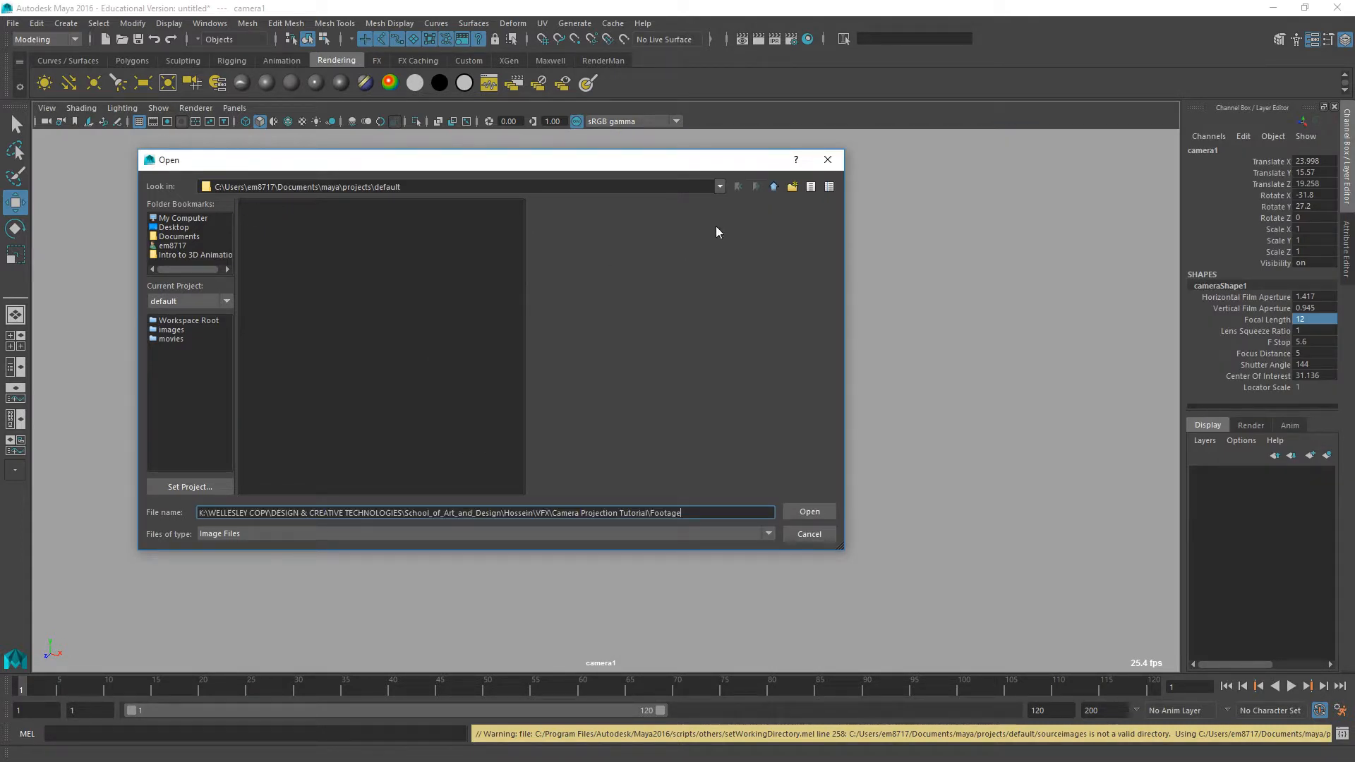
{"action": "key", "text": "Return"}
{"action": "left_click", "coordinate": [775, 186]}
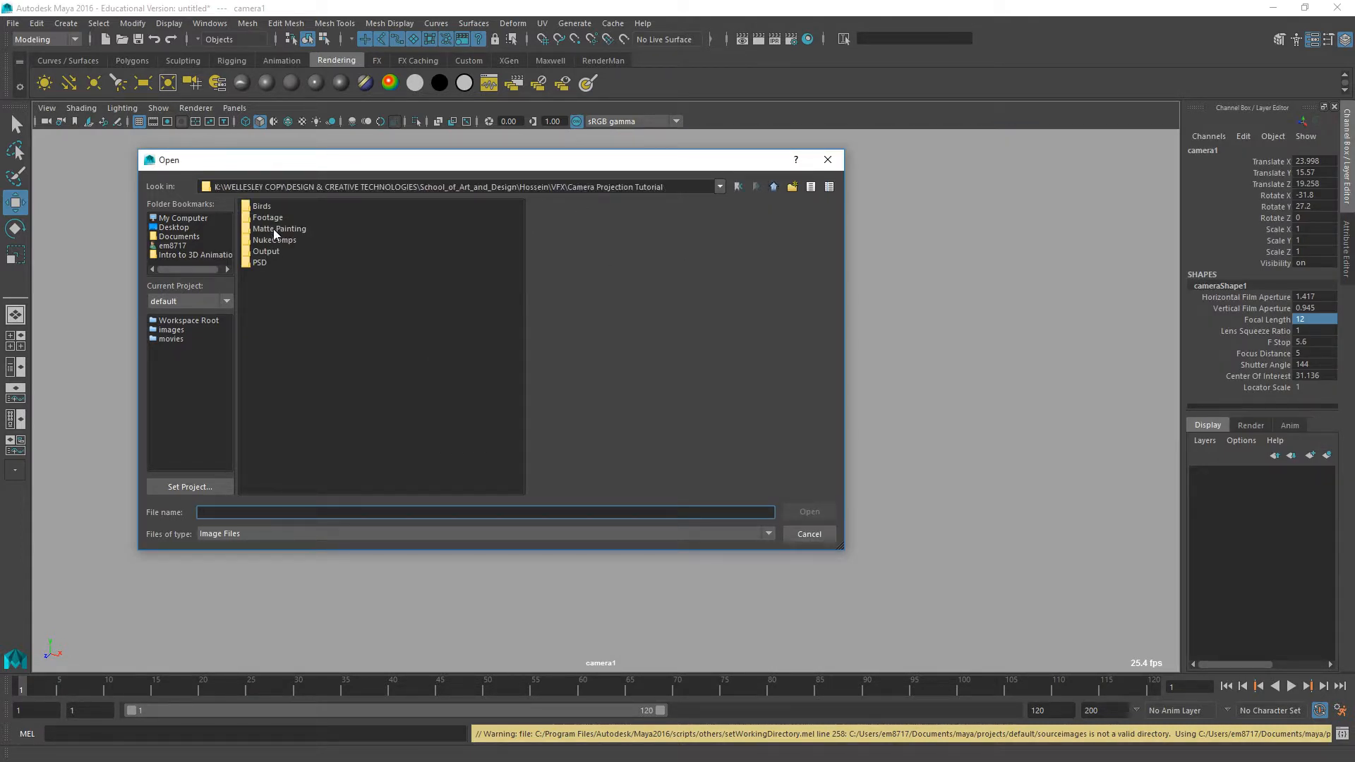
Load YuzYil_Plan02.074.jpg from Output\JPG_Shot02 as camera1's image plane and display the resolution gate.
{"action": "left_click", "coordinate": [271, 249]}
{"action": "key", "text": "Return"}
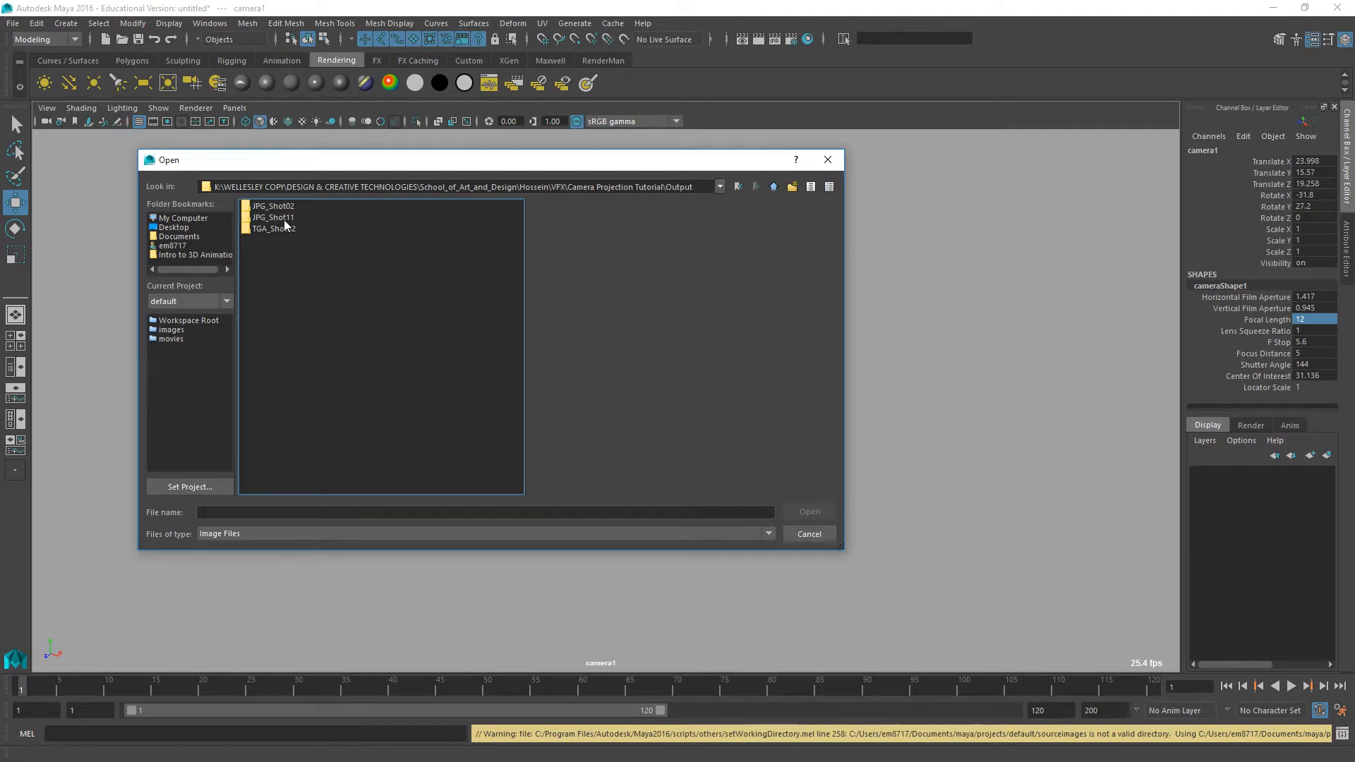
{"action": "left_click", "coordinate": [293, 207]}
{"action": "key", "text": "Return"}
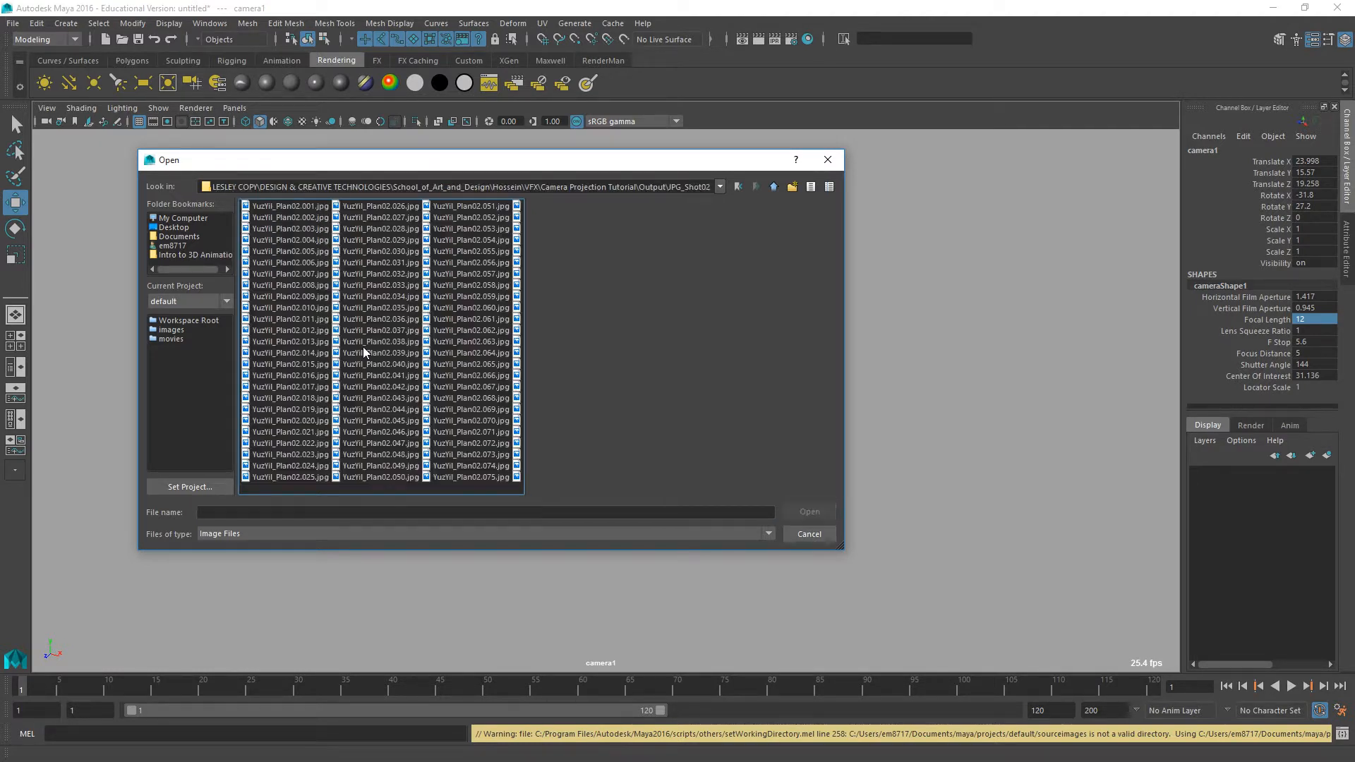
{"action": "left_click", "coordinate": [471, 466]}
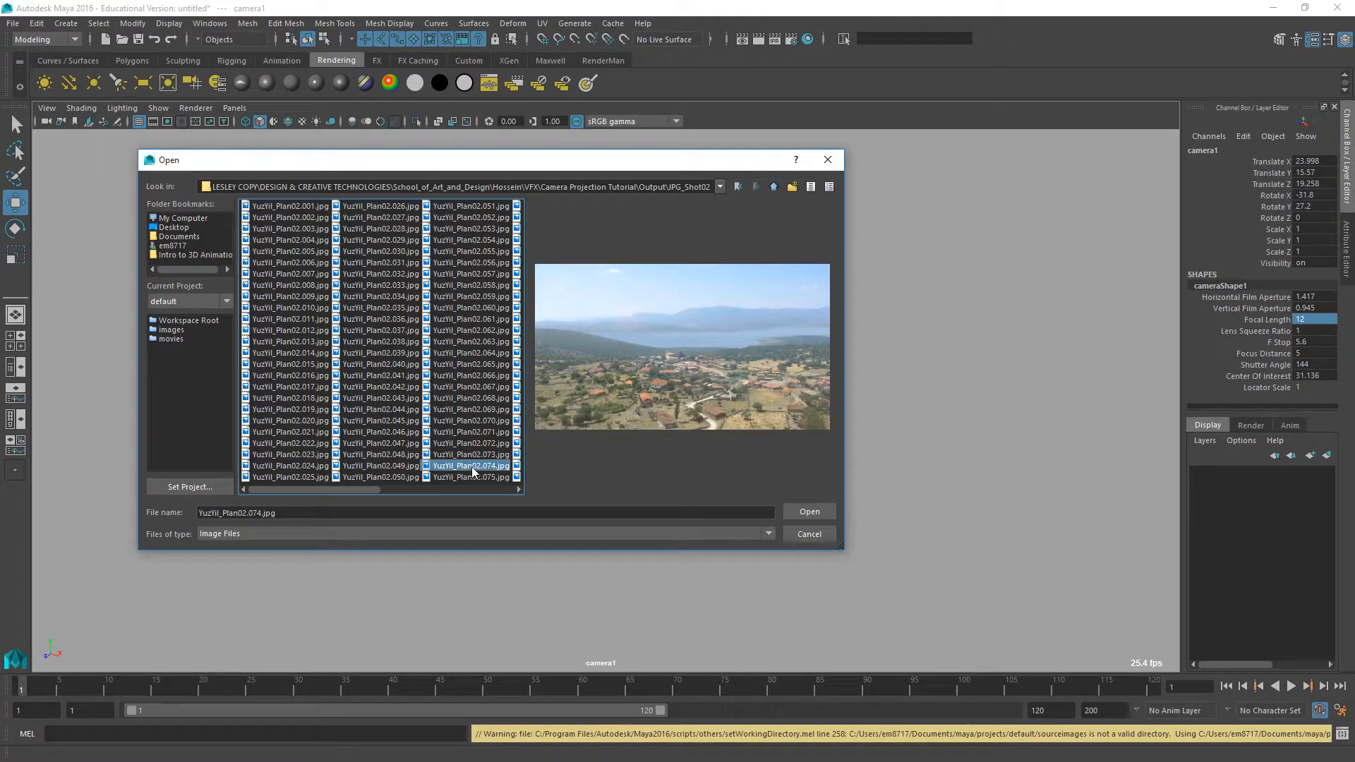
{"action": "left_click", "coordinate": [811, 513]}
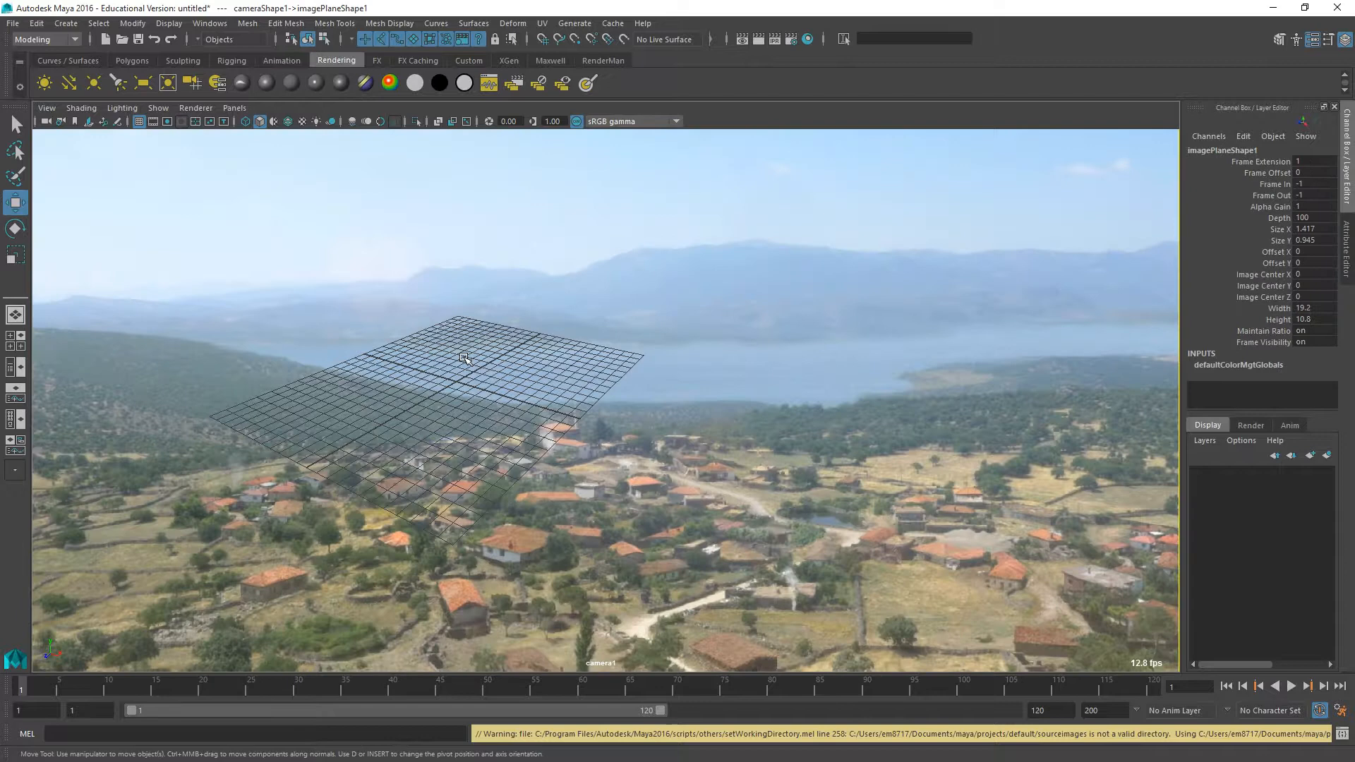
{"action": "middle_click_drag", "start_coordinate": [578, 370], "coordinate": [634, 417], "text": "alt"}
{"action": "left_click", "coordinate": [167, 123]}
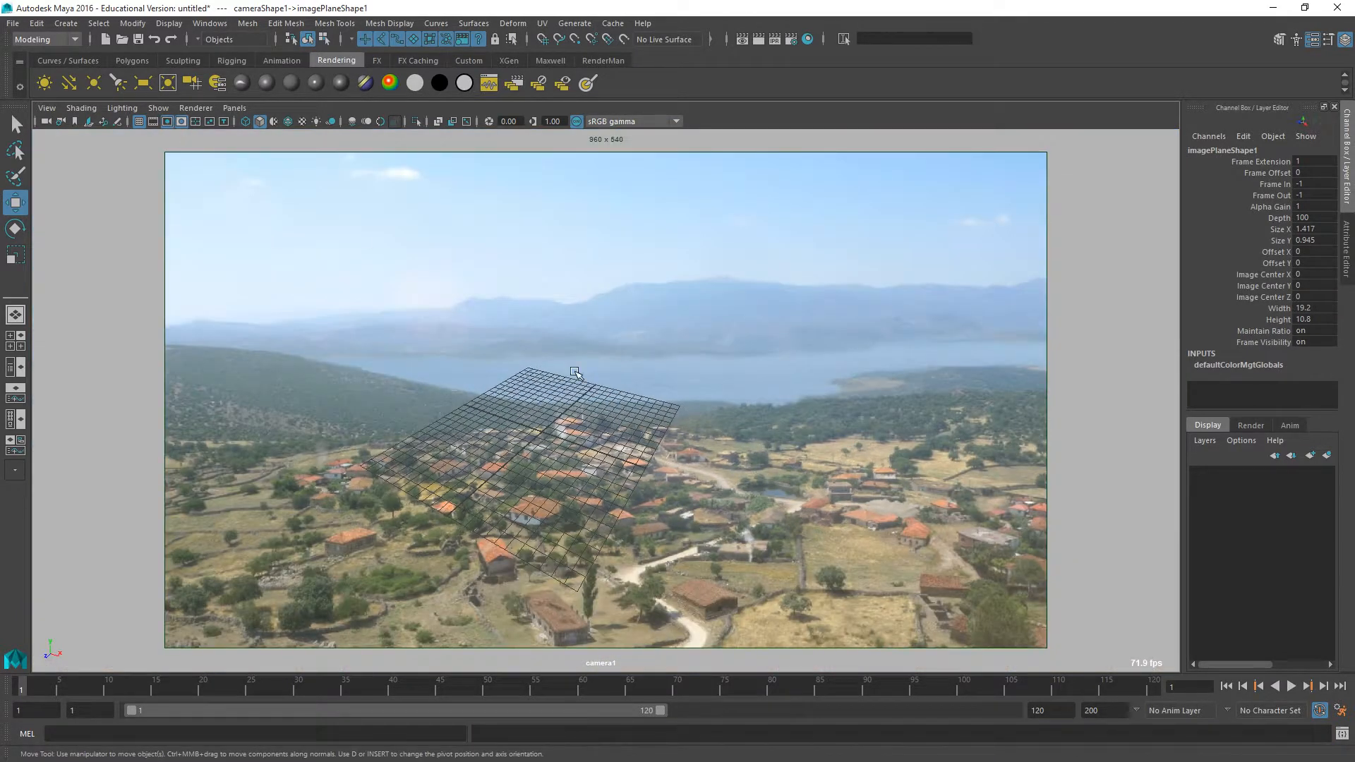
Examine the camera, grid and image plane from a distance in the perspective view.
{"action": "key", "text": "space"}
{"action": "left_click_drag", "start_coordinate": [653, 426], "coordinate": [642, 353]}
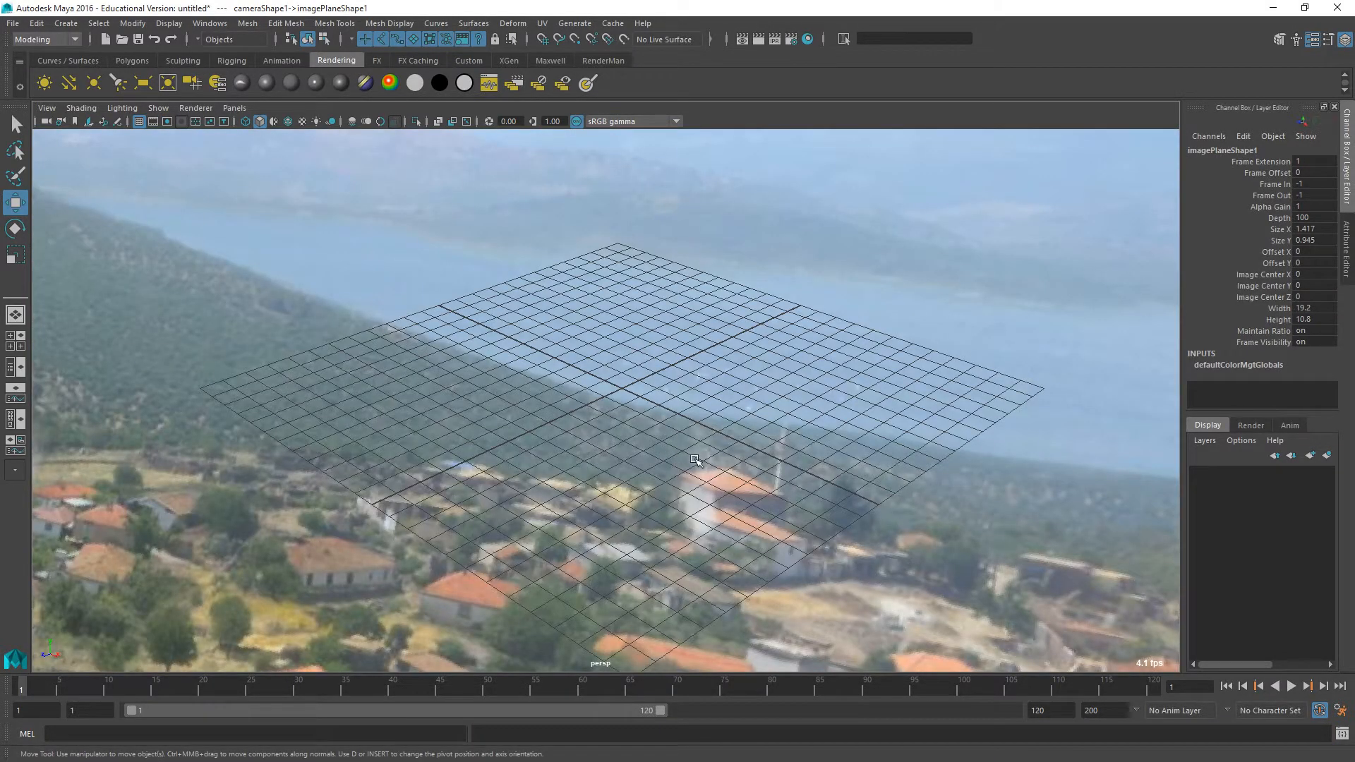
{"action": "right_click_drag", "start_coordinate": [694, 459], "coordinate": [199, 352], "text": "alt"}
{"action": "right_click_drag", "start_coordinate": [575, 429], "coordinate": [212, 353], "text": "alt"}
{"action": "left_click_drag", "start_coordinate": [600, 459], "coordinate": [537, 449], "text": "alt"}
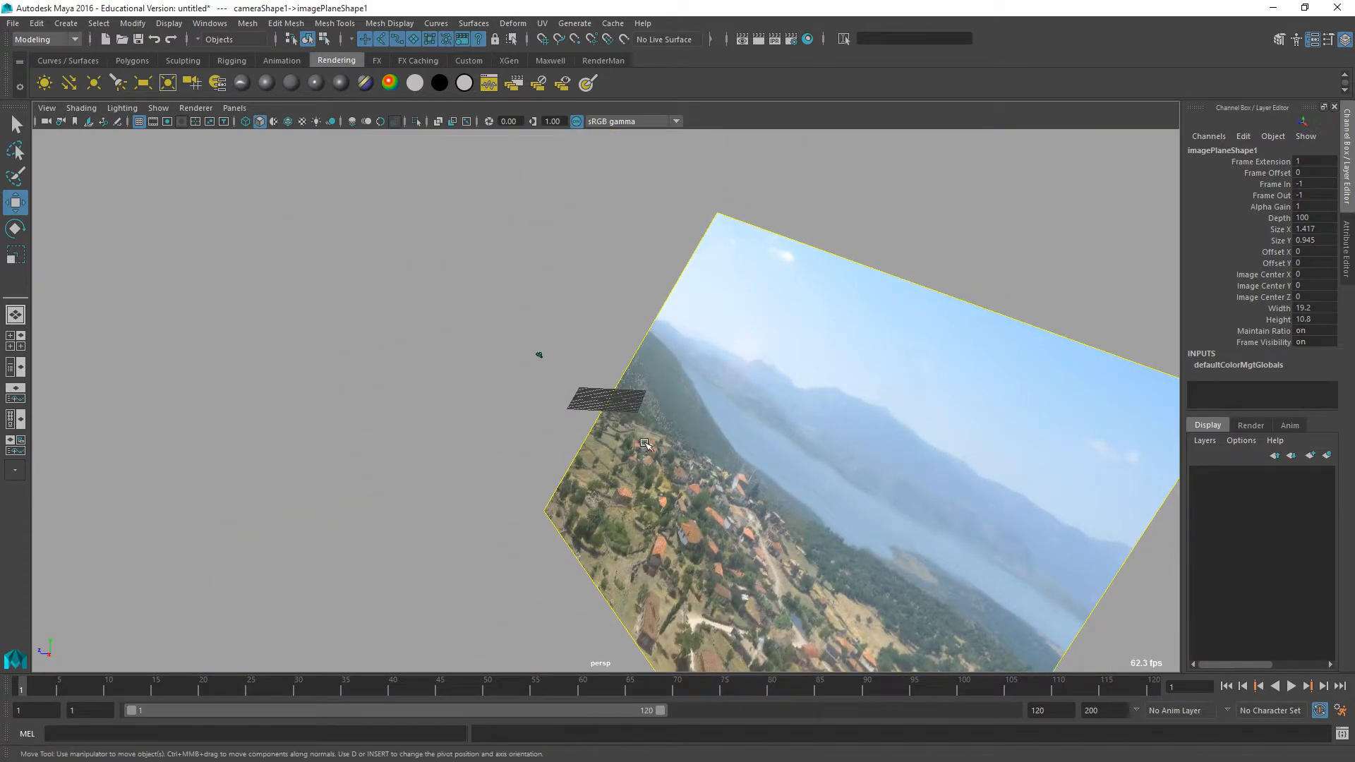
{"action": "scroll", "coordinate": [680, 454], "scroll_direction": "up", "scroll_amount": 2}
{"action": "middle_click_drag", "start_coordinate": [731, 478], "coordinate": [628, 431], "text": "alt"}
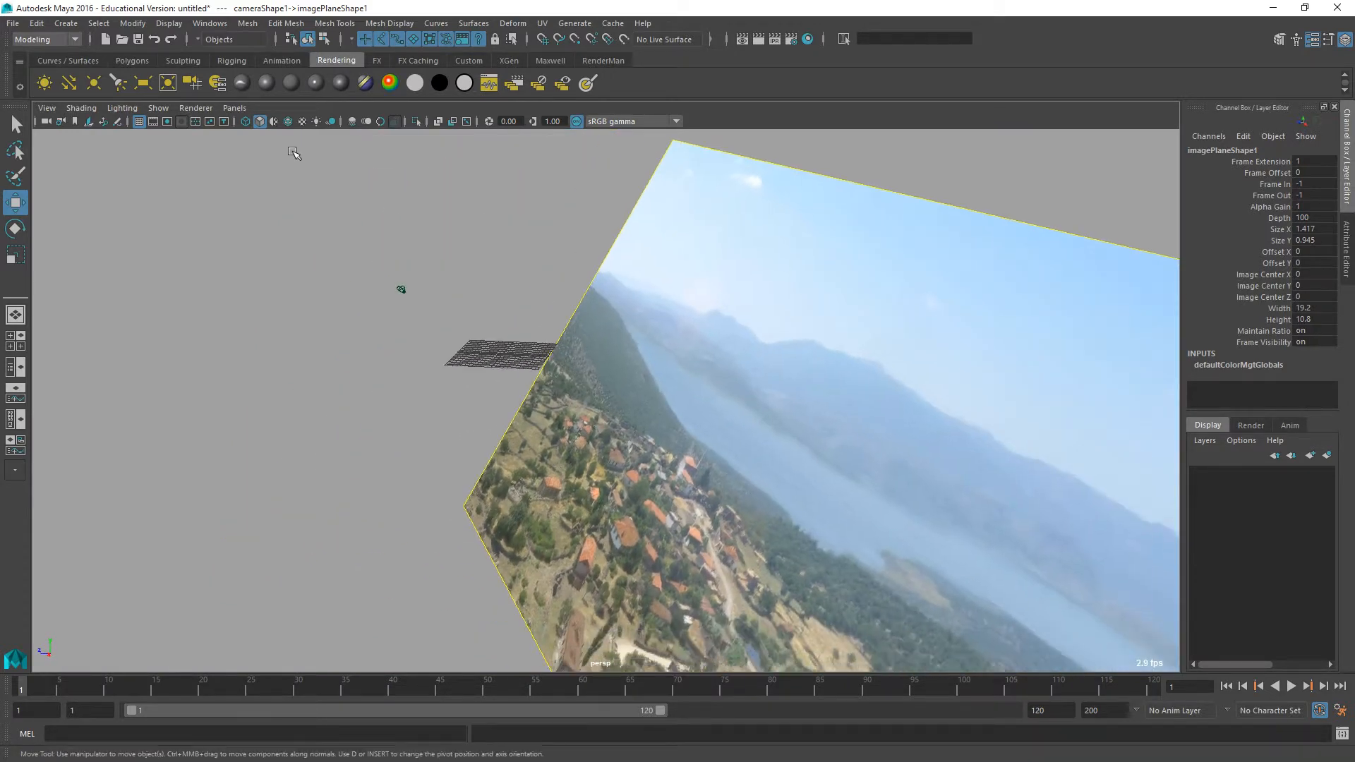
Look through camera1 again and orient it so the grid lies over the foreground houses of the village.
{"action": "left_click", "coordinate": [235, 108]}
{"action": "mouse_move", "coordinate": [271, 121]}
{"action": "left_click", "coordinate": [391, 130]}
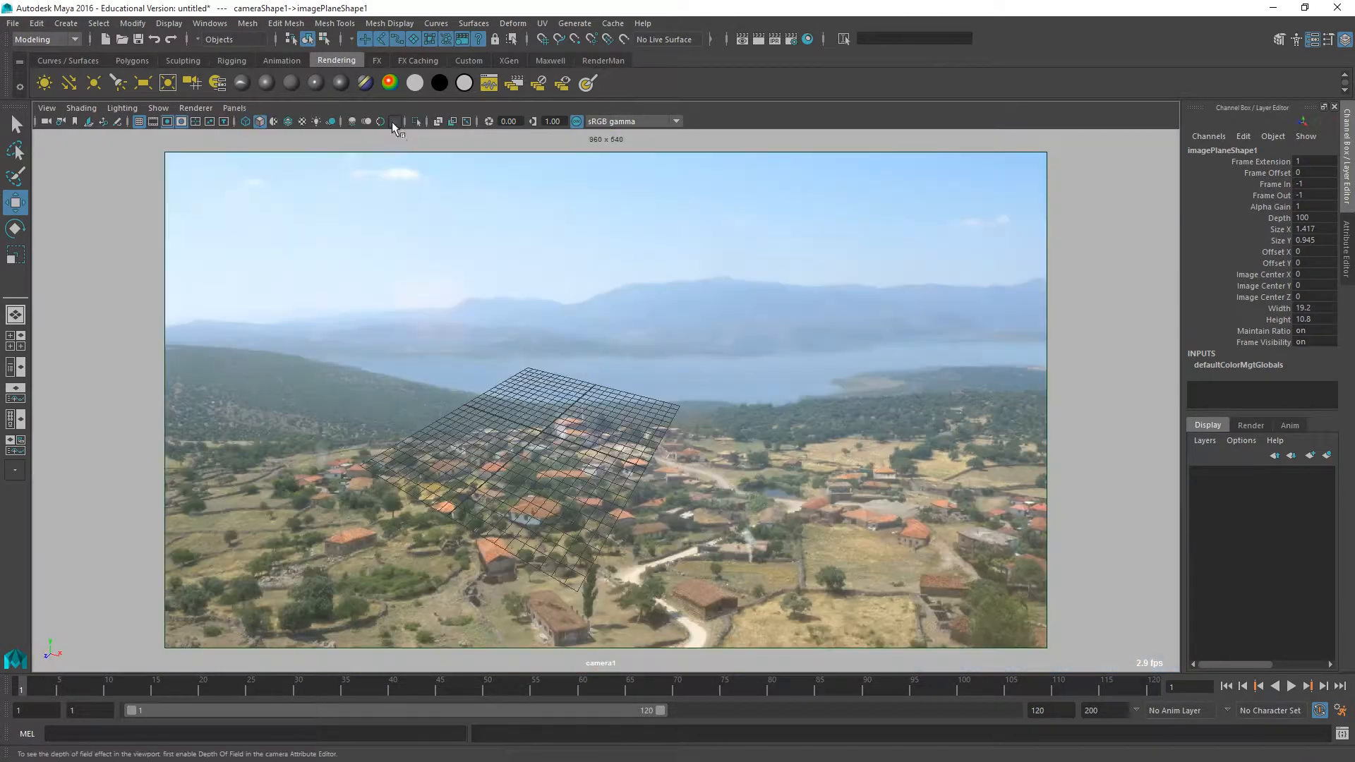
{"action": "left_click_drag", "start_coordinate": [524, 496], "coordinate": [572, 559], "text": "alt"}
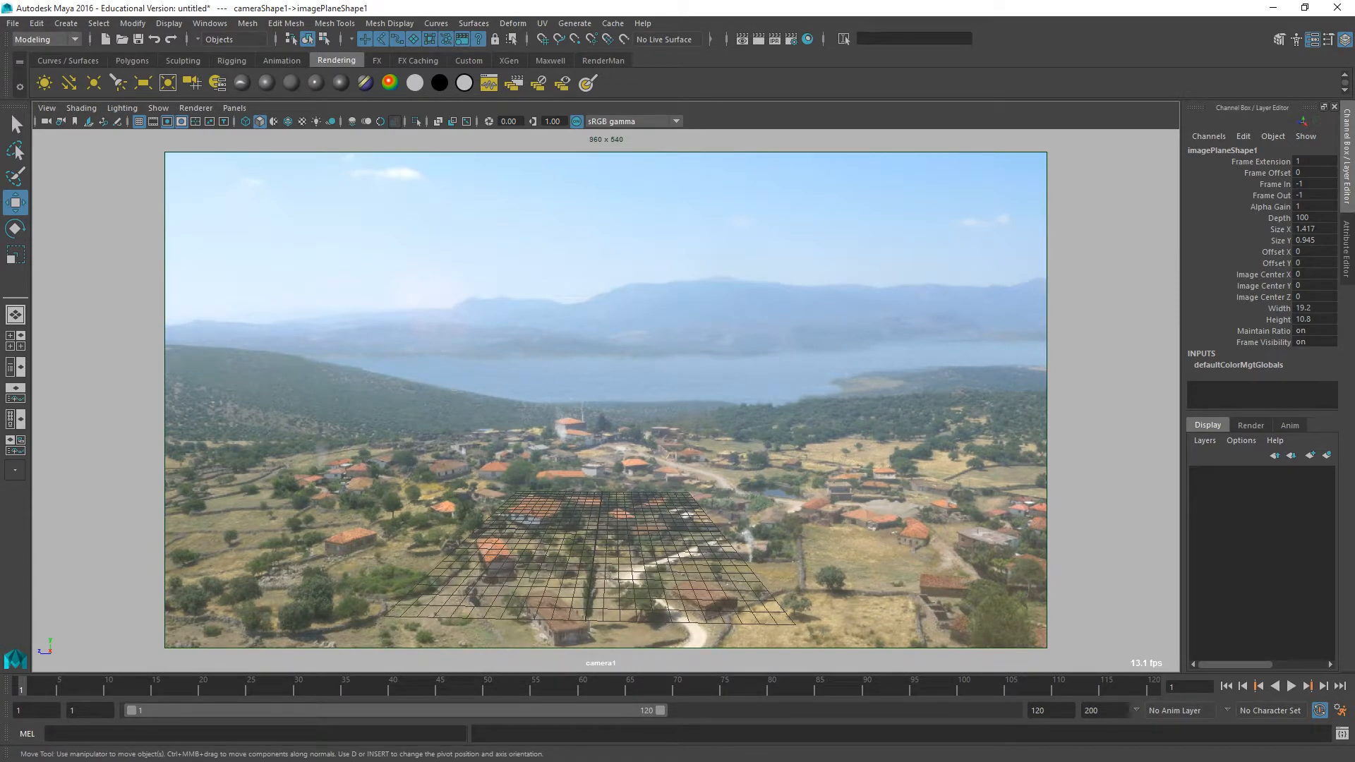
Import the hill_mesh OBJ file from the NukeComps folder into the Maya scene.
{"action": "key", "text": "alt+Tab"}
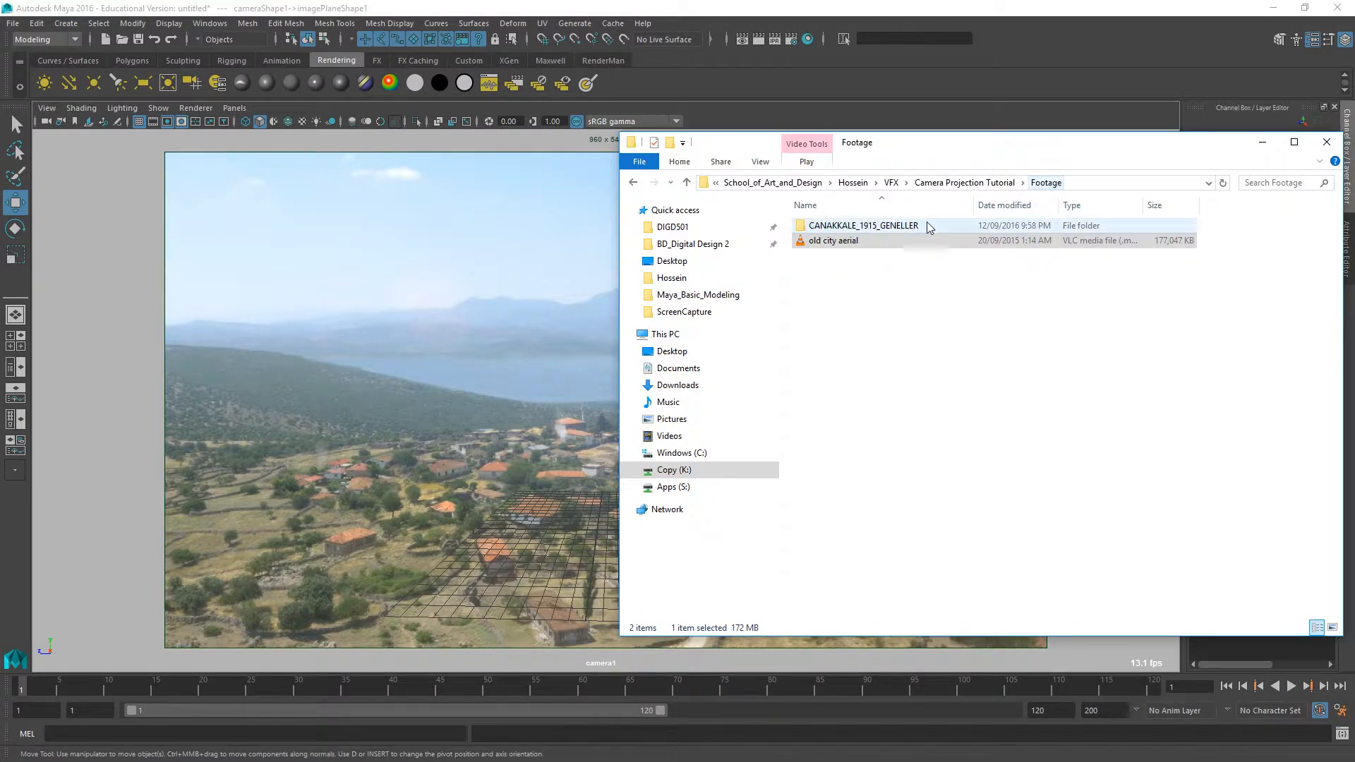
{"action": "left_click", "coordinate": [981, 185]}
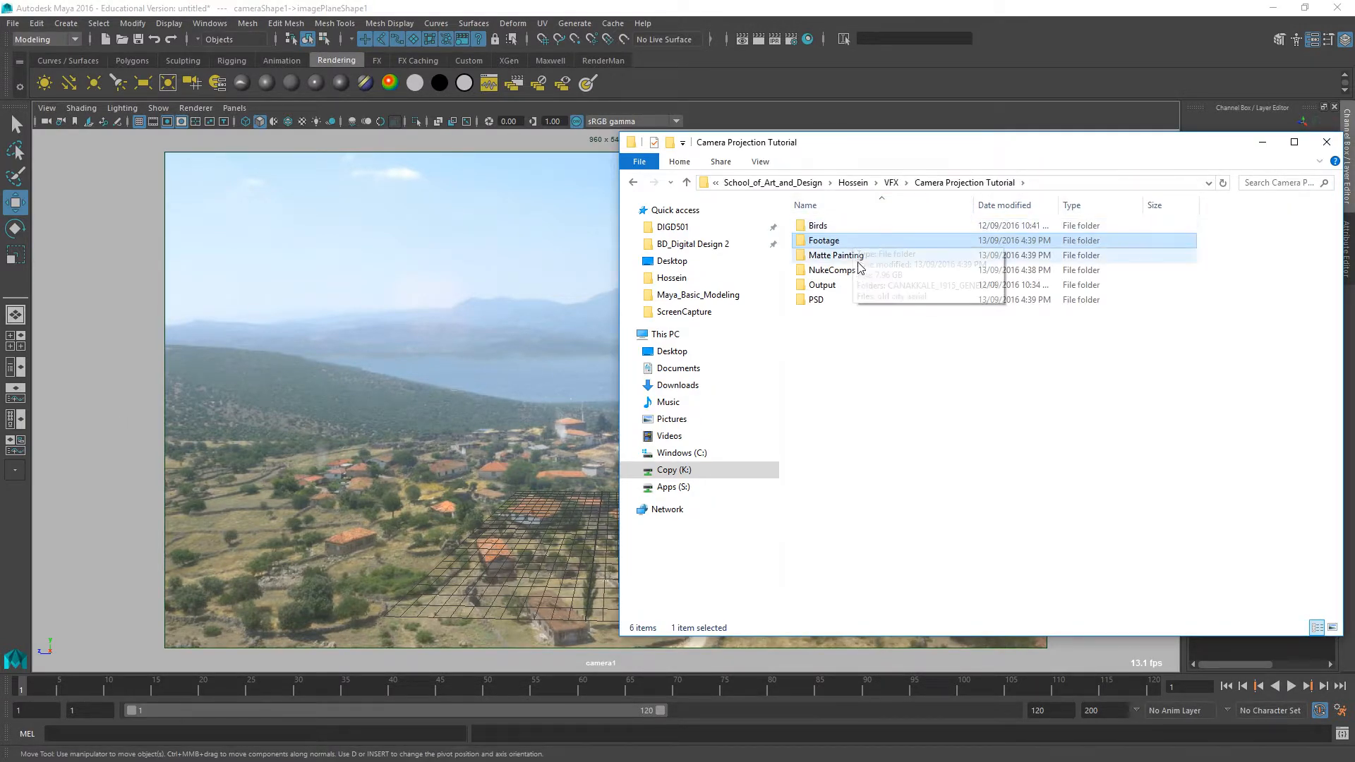
{"action": "double_click", "coordinate": [872, 270]}
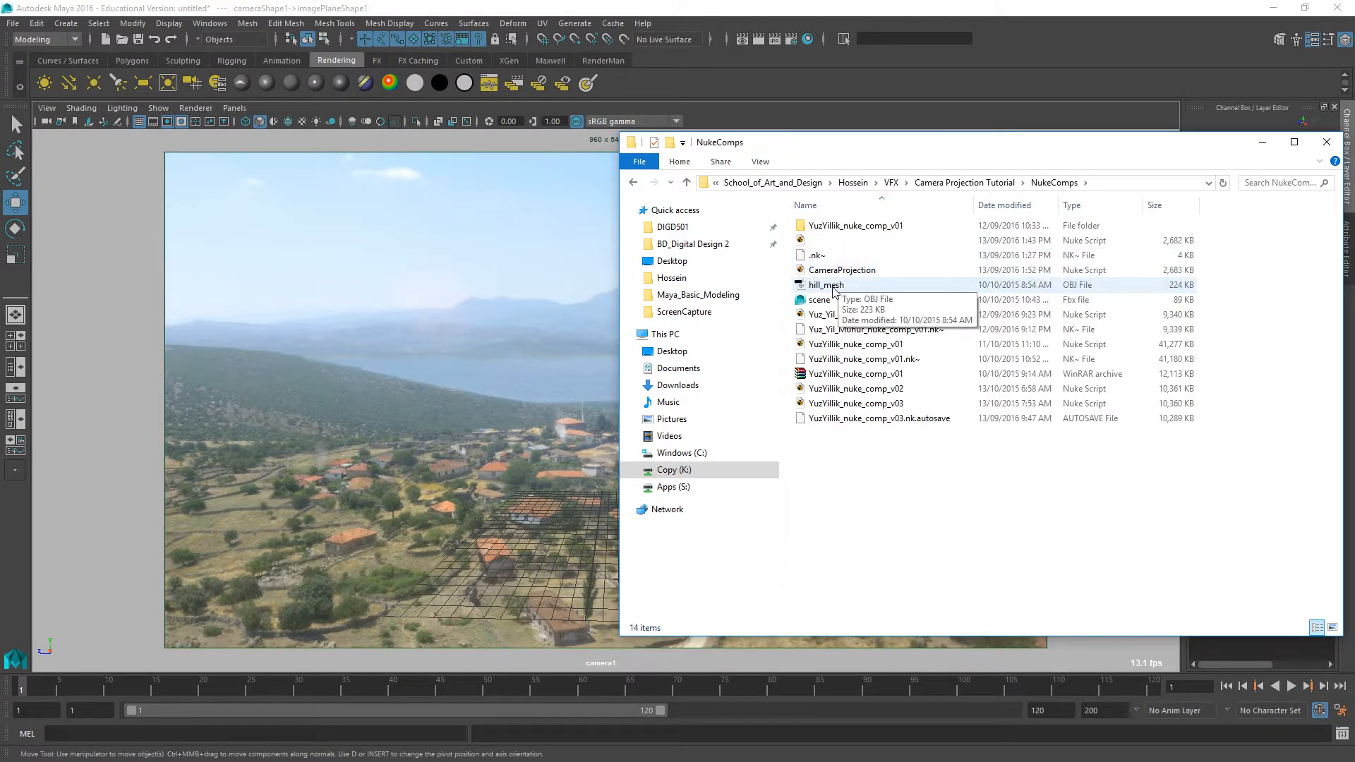
{"action": "left_click_drag", "start_coordinate": [825, 285], "coordinate": [430, 463]}
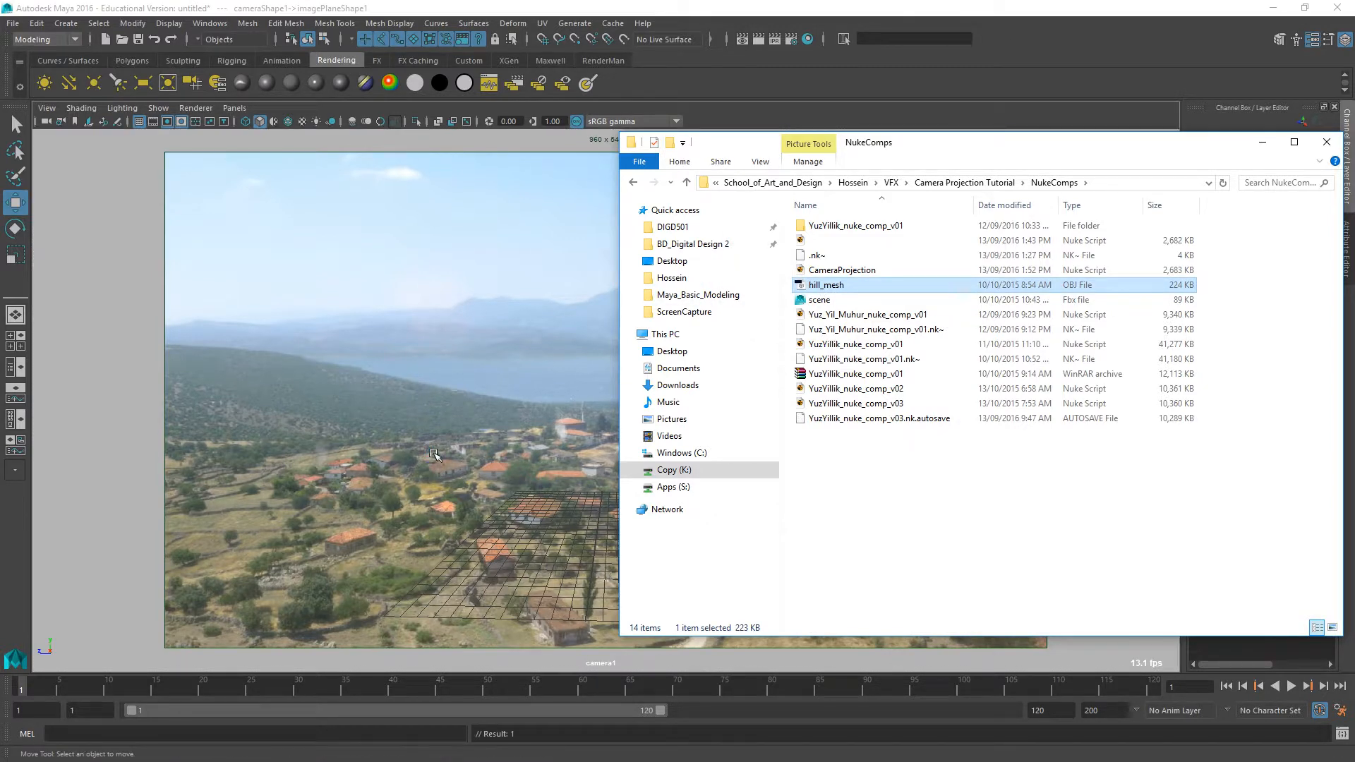
{"action": "left_click", "coordinate": [515, 444]}
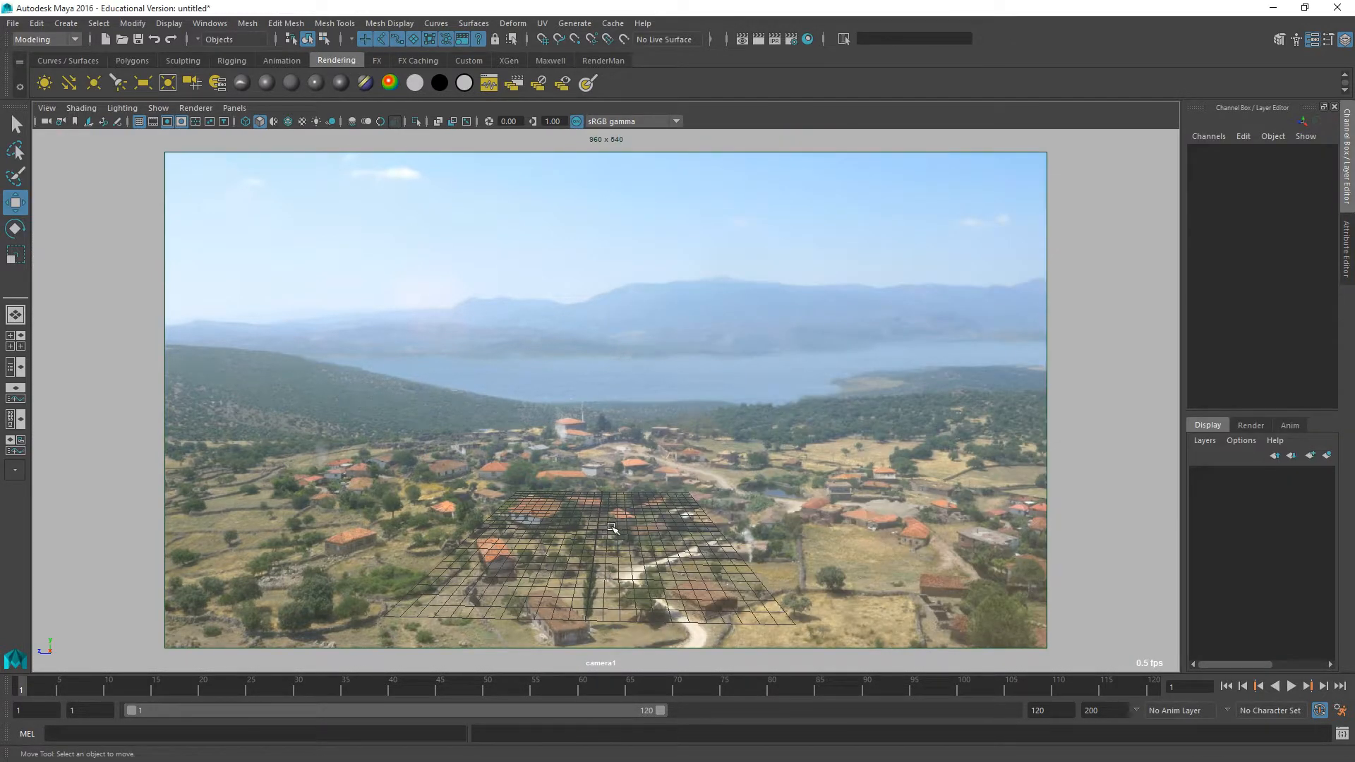
Select the imported hill mesh and reposition camera1 so the hill fills the foreground below the lake.
{"action": "left_click", "coordinate": [650, 563]}
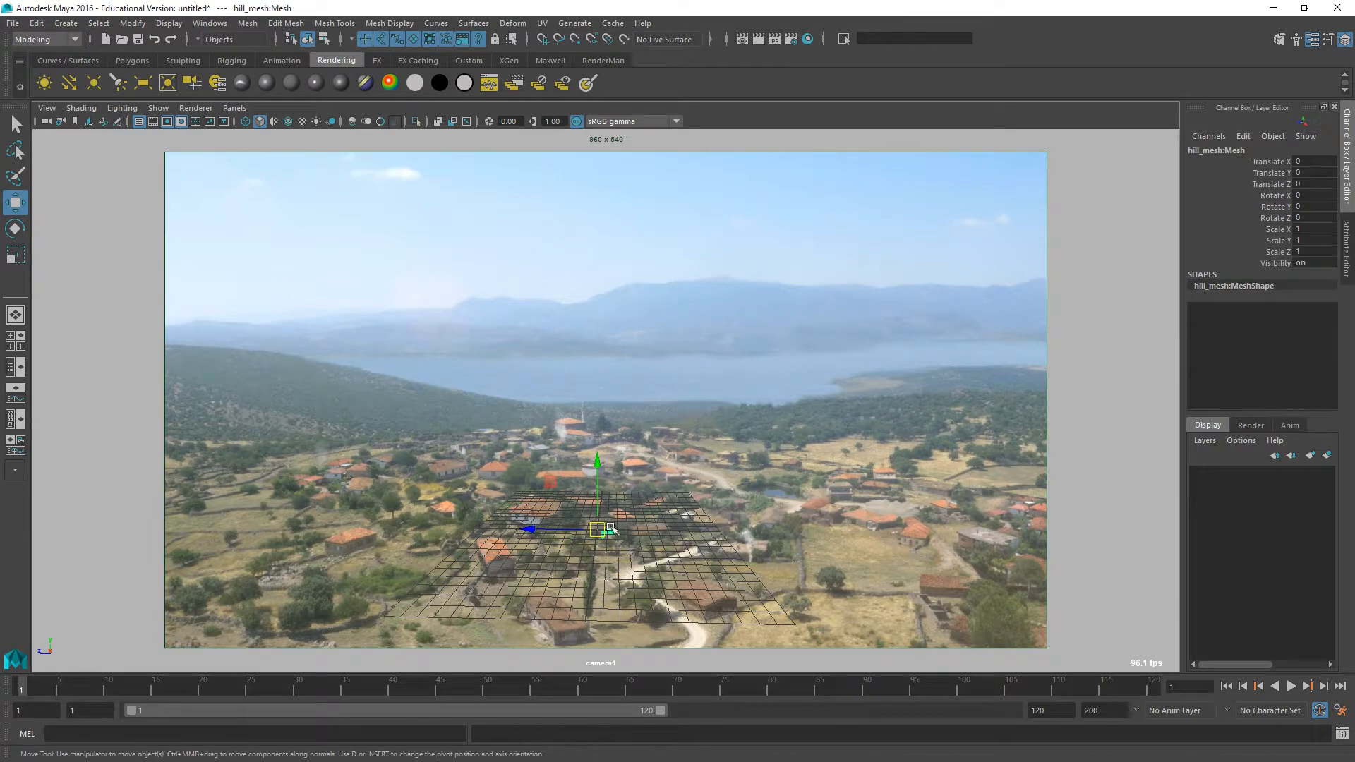
{"action": "key", "text": "r"}
{"action": "right_click_drag", "start_coordinate": [582, 534], "coordinate": [759, 576], "text": "alt"}
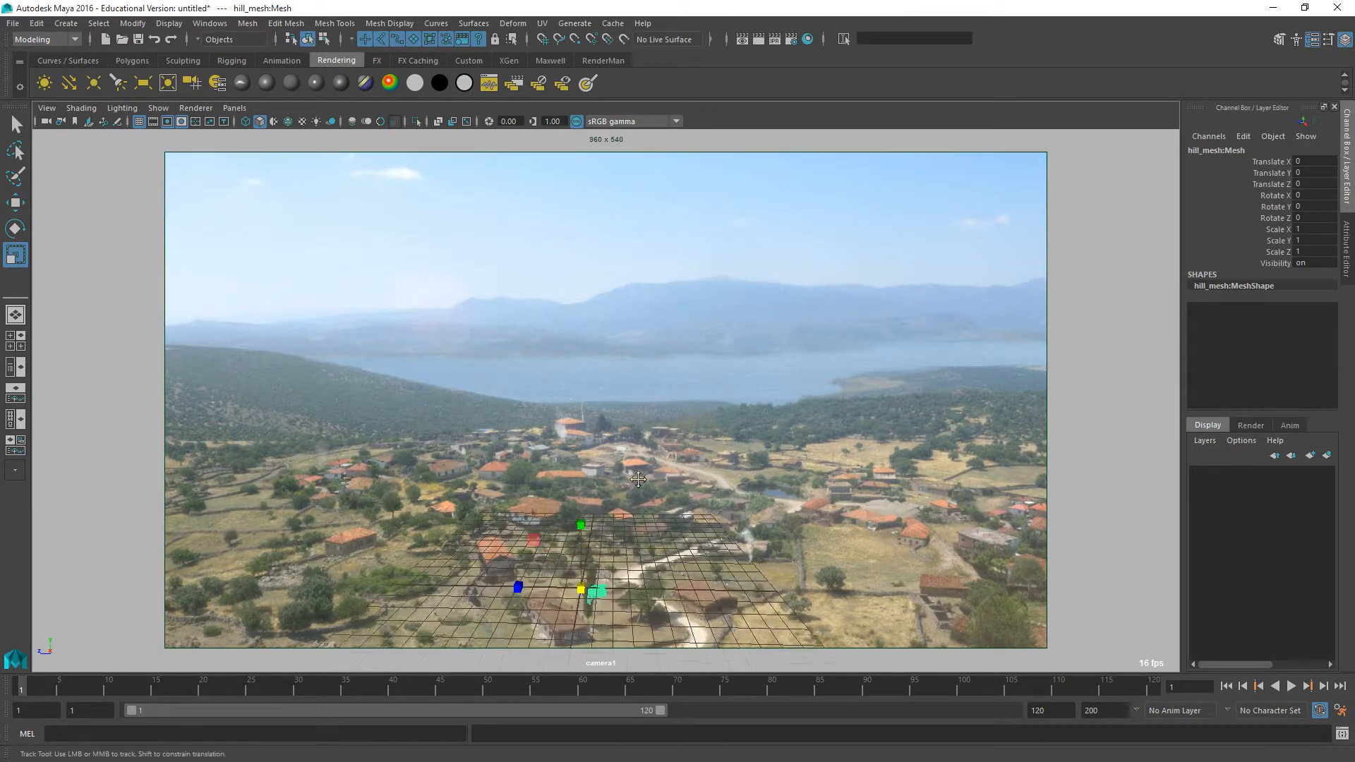
{"action": "middle_click_drag", "start_coordinate": [622, 547], "coordinate": [569, 439], "text": "alt"}
{"action": "left_click_drag", "start_coordinate": [570, 439], "coordinate": [608, 478], "text": "alt"}
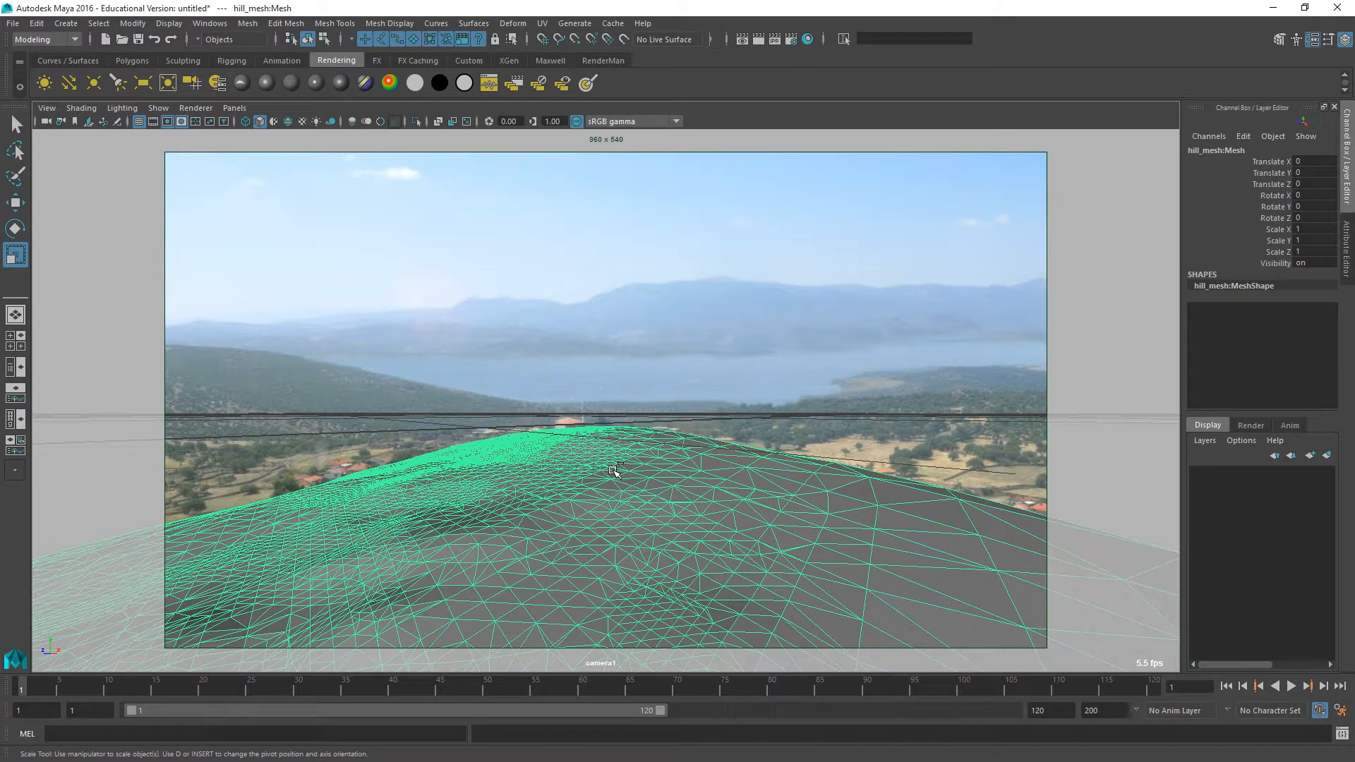
Hide the hill mesh and draw a polygon plane about 33.9 by 57 units over the village area.
{"action": "key", "text": "ctrl+h"}
{"action": "right_click_drag", "start_coordinate": [593, 480], "coordinate": [511, 458], "text": "shift"}
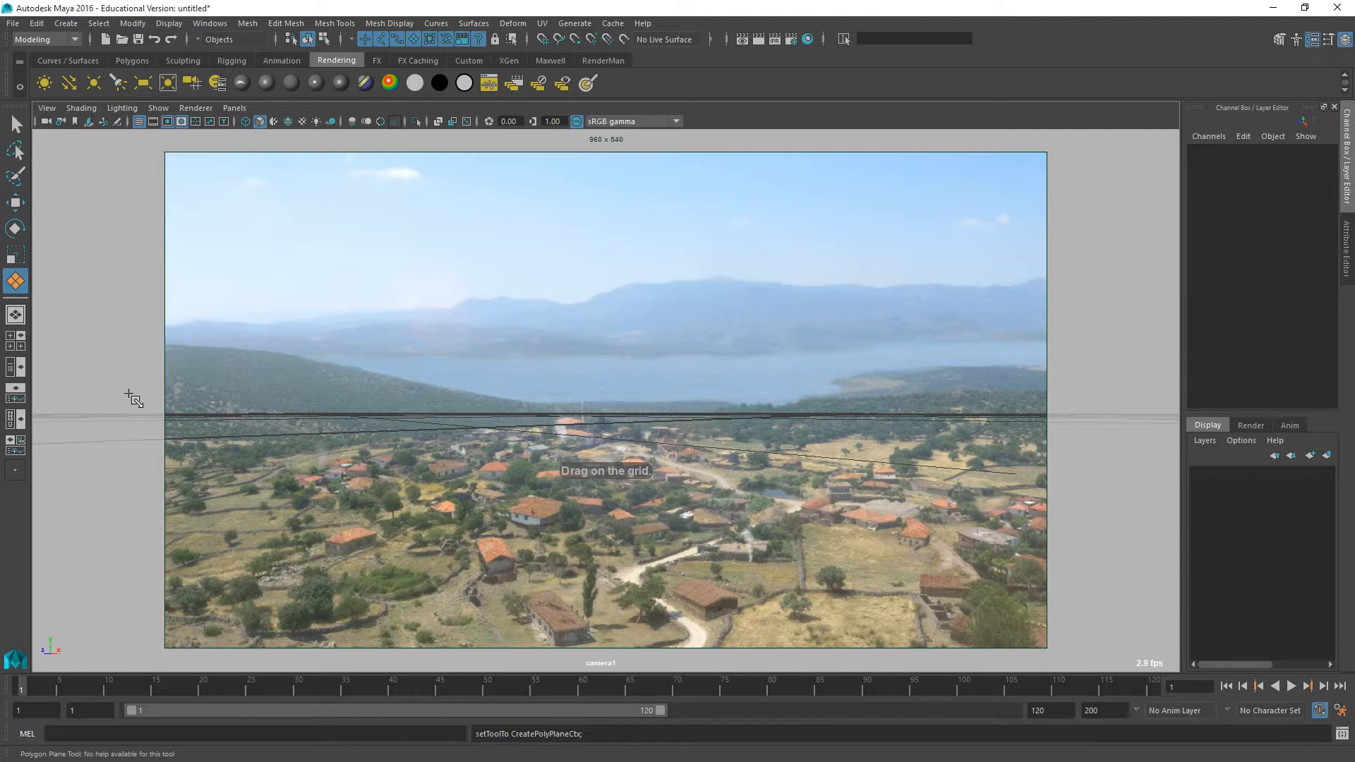
{"action": "left_click_drag", "start_coordinate": [680, 496], "coordinate": [536, 569]}
{"action": "middle_click_drag", "start_coordinate": [536, 569], "coordinate": [547, 598], "text": "alt"}
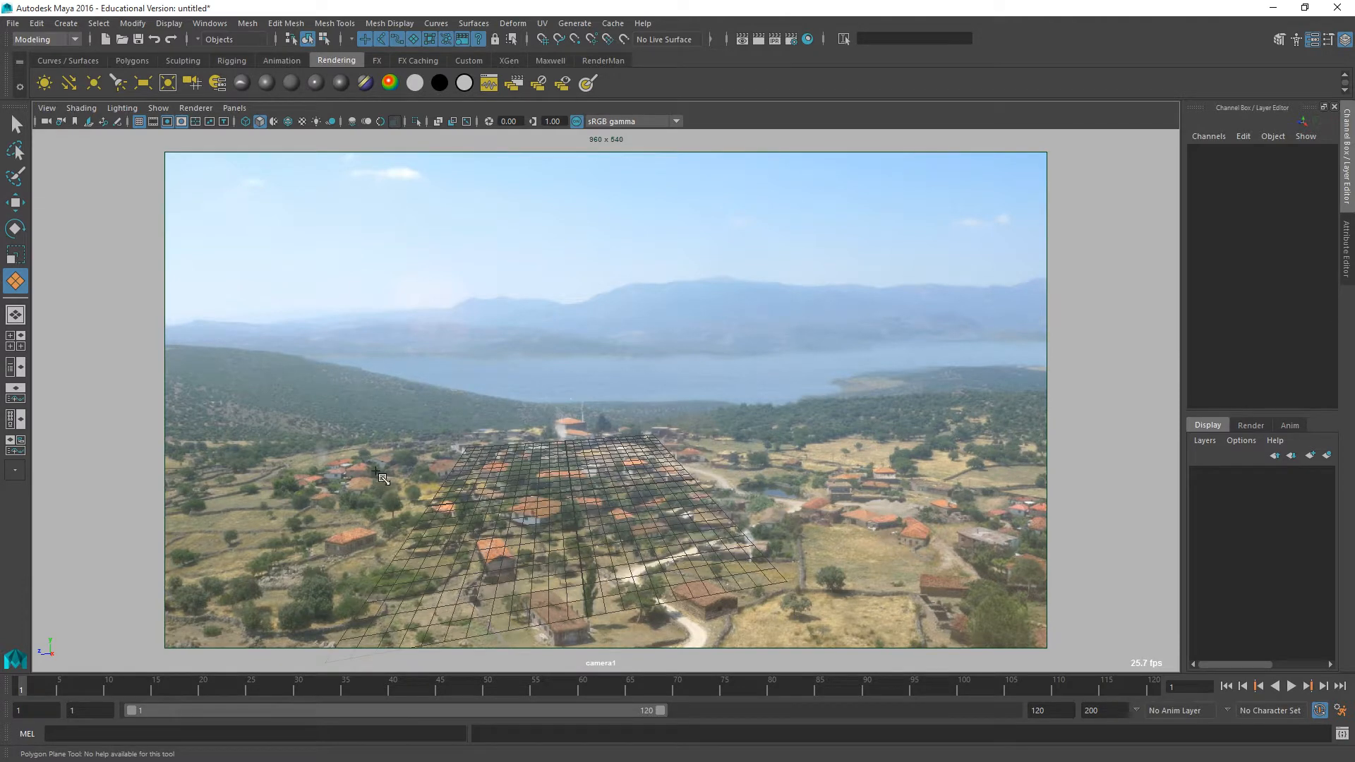
{"action": "left_click_drag", "start_coordinate": [329, 451], "coordinate": [1080, 660]}
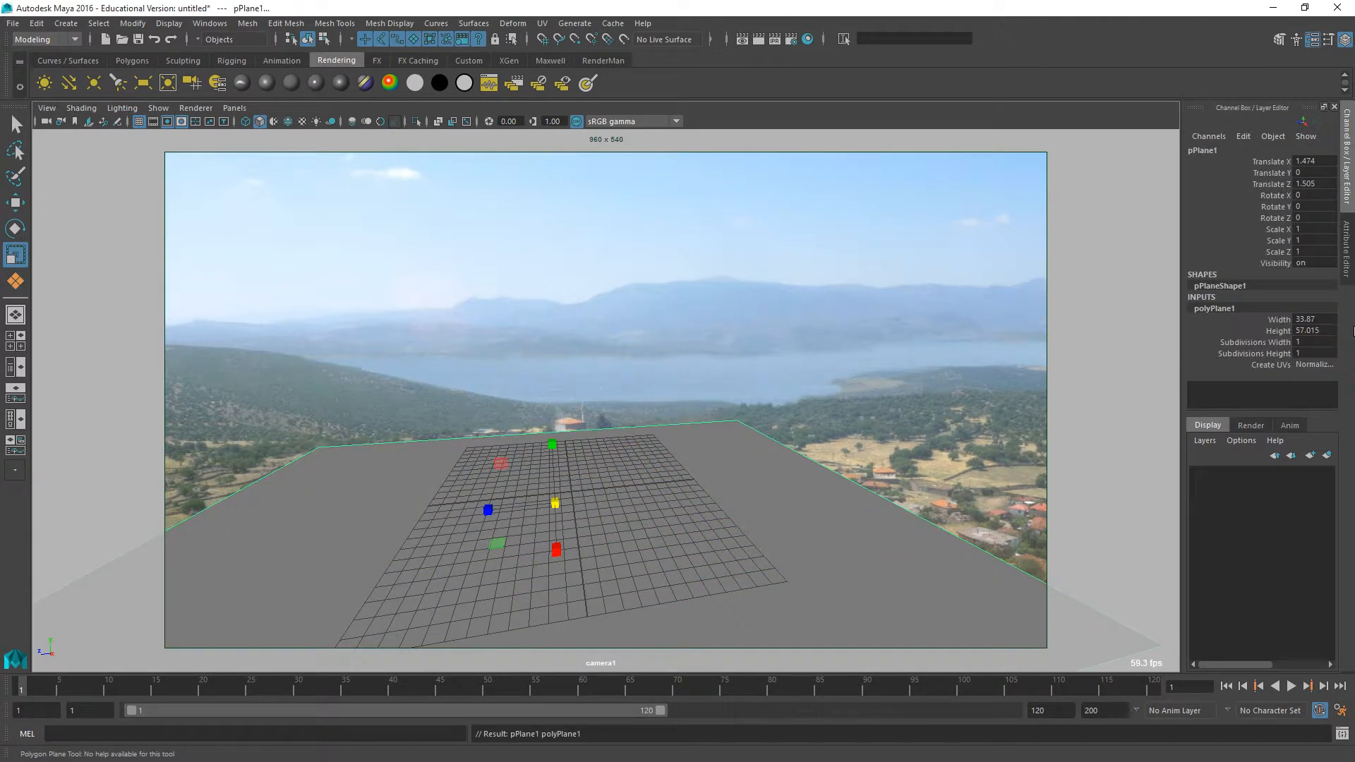
Set the plane's width and height subdivisions to 10 and lower it slightly in camera1's view.
{"action": "mouse_move", "coordinate": [1271, 342]}
{"action": "left_mouse_down"}
{"action": "mouse_move", "coordinate": [1264, 365]}
{"action": "mouse_move", "coordinate": [1267, 354]}
{"action": "left_mouse_up"}
{"action": "middle_click_drag", "start_coordinate": [742, 500], "coordinate": [802, 503]}
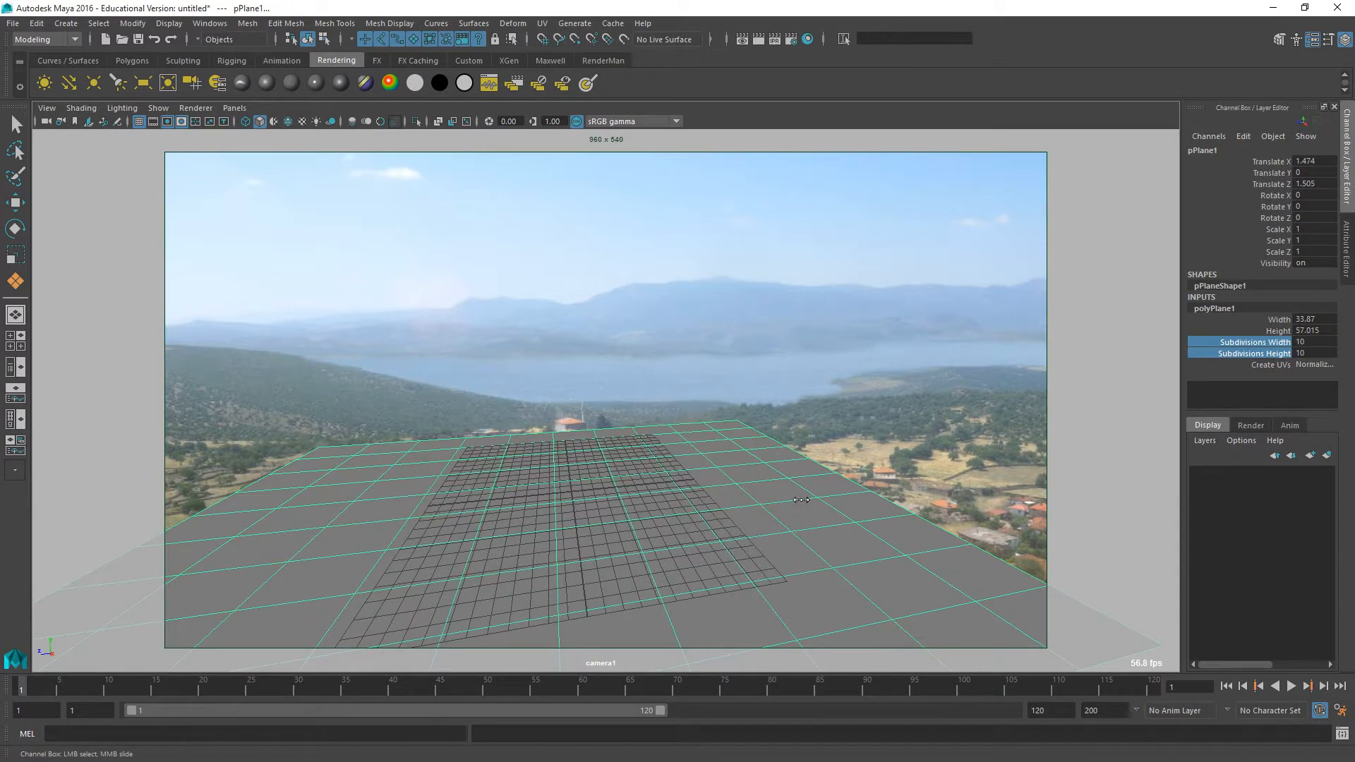
{"action": "middle_click_drag", "start_coordinate": [666, 482], "coordinate": [635, 516], "text": "alt"}
{"action": "left_click_drag", "start_coordinate": [632, 516], "coordinate": [632, 515], "text": "alt"}
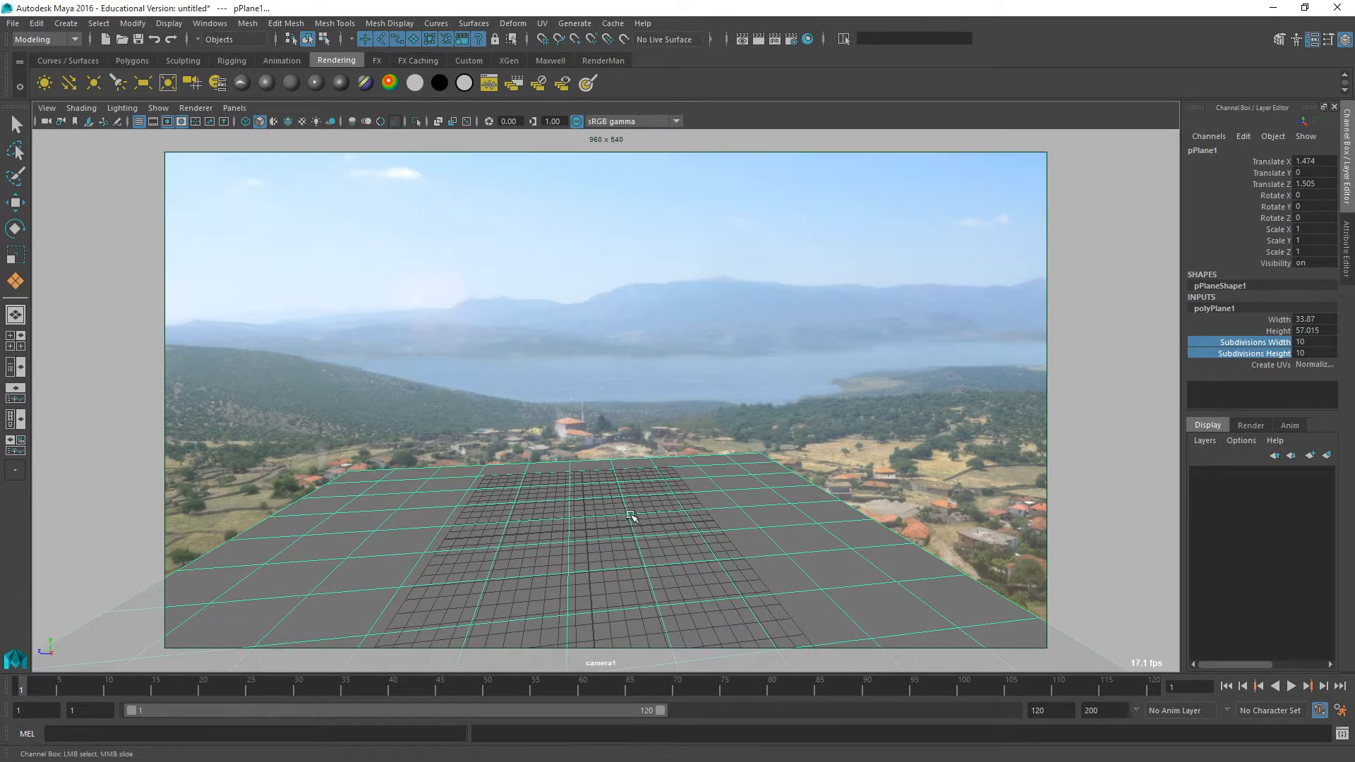
Sculpt the plane into a rounded hill shape with the Grab tool, raising its middle and far-left edge.
{"action": "mouse_move", "coordinate": [634, 355]}
{"action": "right_mouse_down"}
{"action": "mouse_move", "coordinate": [631, 387]}
{"action": "mouse_move", "coordinate": [634, 354]}
{"action": "right_mouse_up"}
{"action": "left_click", "coordinate": [185, 61]}
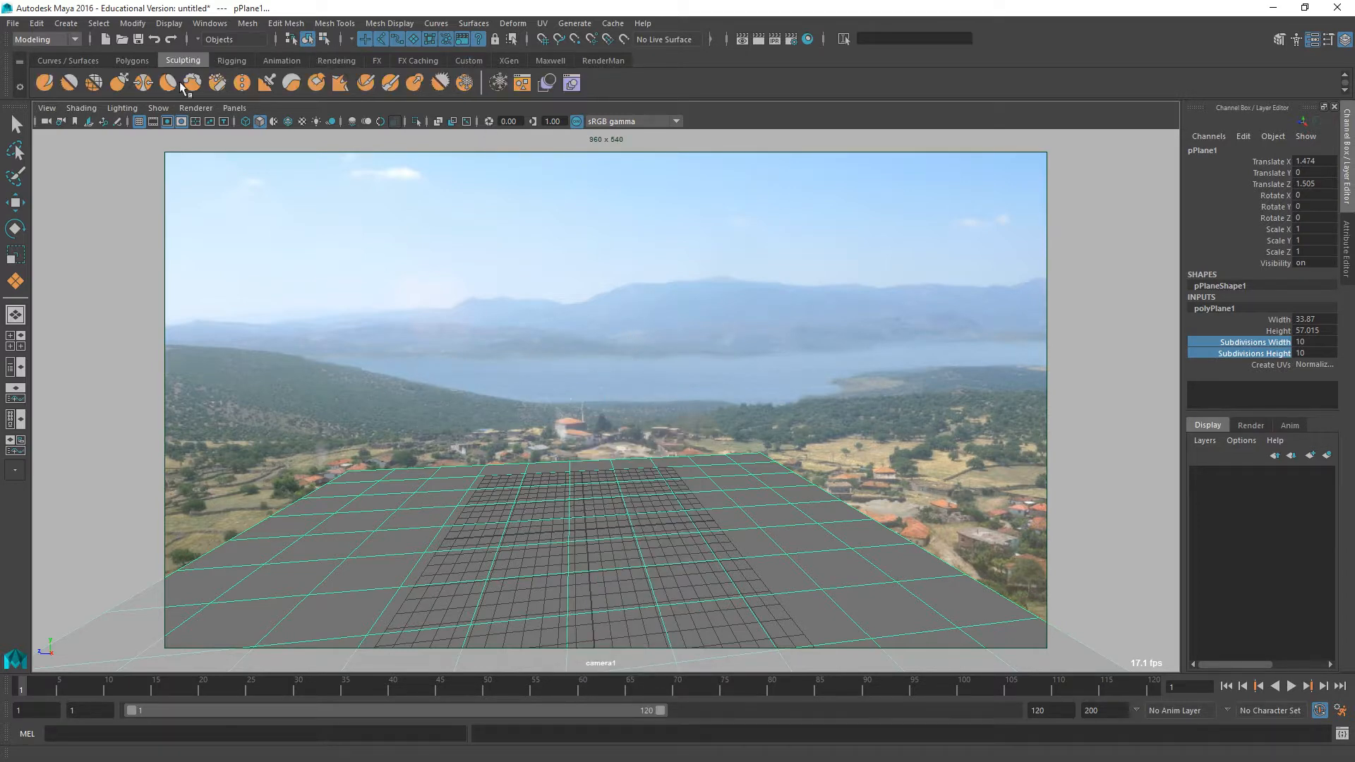
{"action": "left_click", "coordinate": [119, 82]}
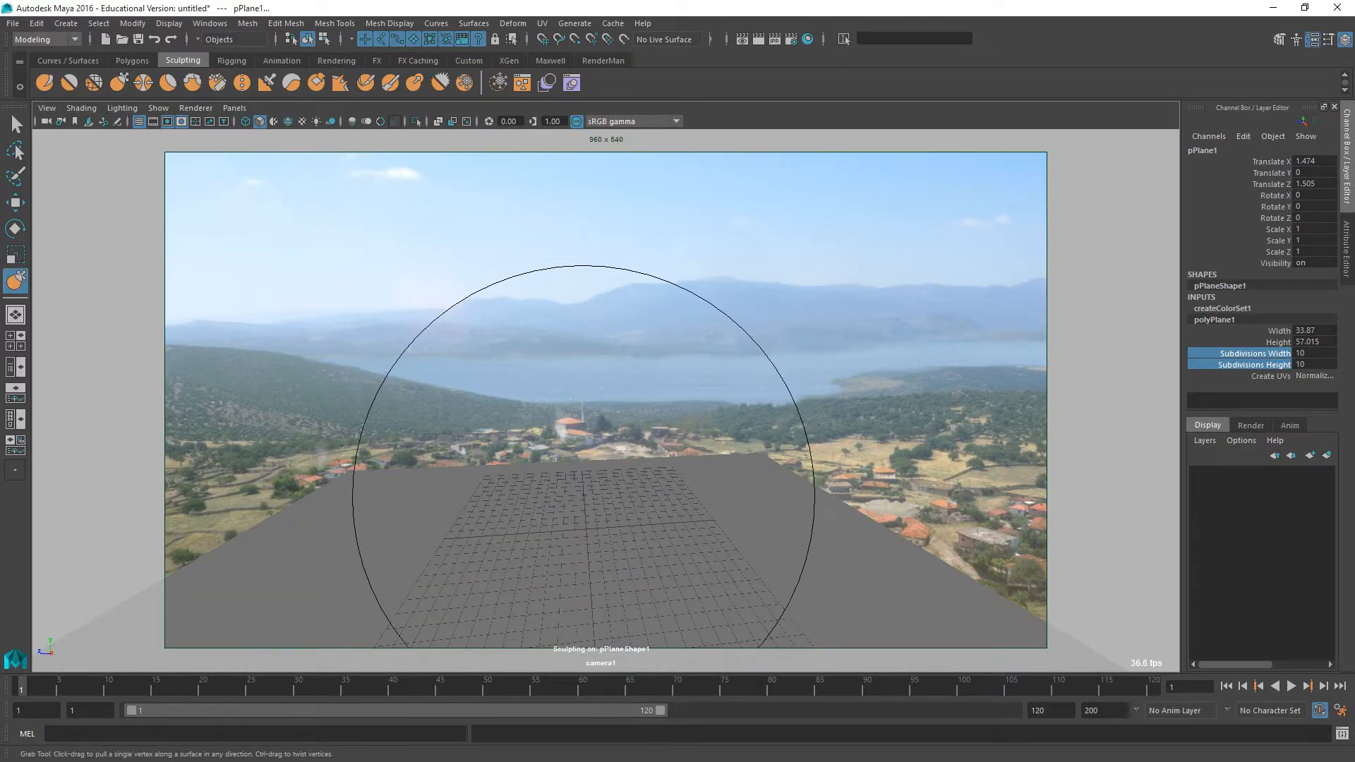
{"action": "left_click_drag", "start_coordinate": [583, 498], "coordinate": [791, 446]}
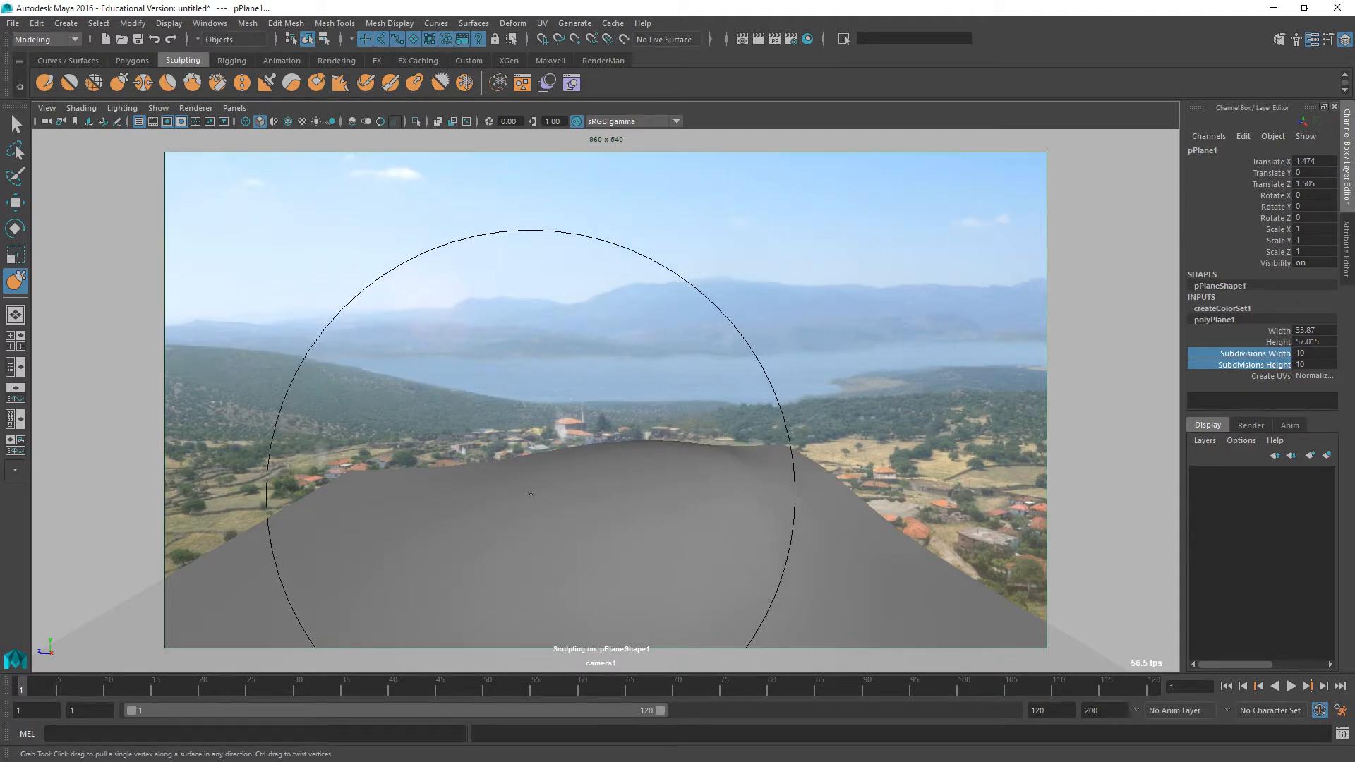
{"action": "left_click_drag", "start_coordinate": [529, 497], "coordinate": [494, 486]}
{"action": "mouse_move", "coordinate": [376, 483]}
{"action": "left_mouse_down"}
{"action": "mouse_move", "coordinate": [293, 496]}
{"action": "mouse_move", "coordinate": [320, 479]}
{"action": "left_mouse_up"}
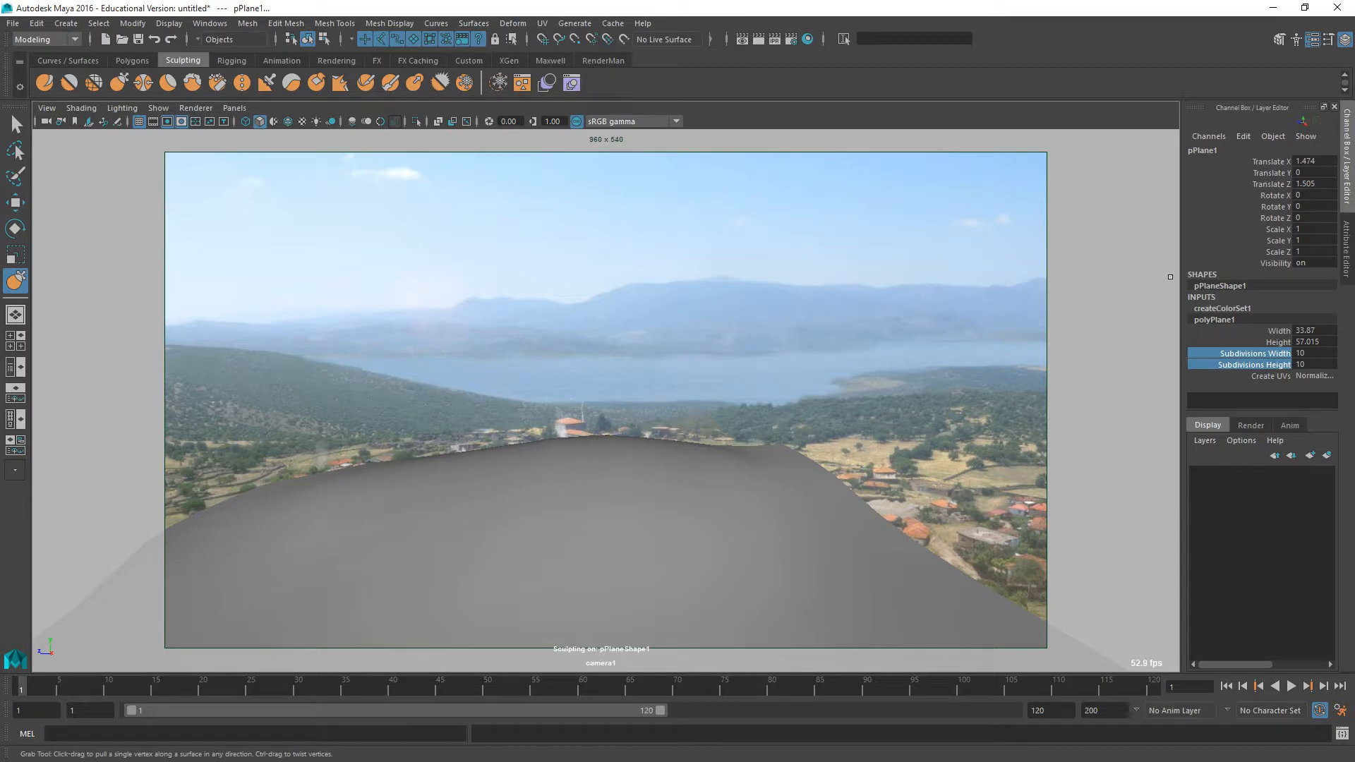
{"action": "left_click", "coordinate": [17, 125]}
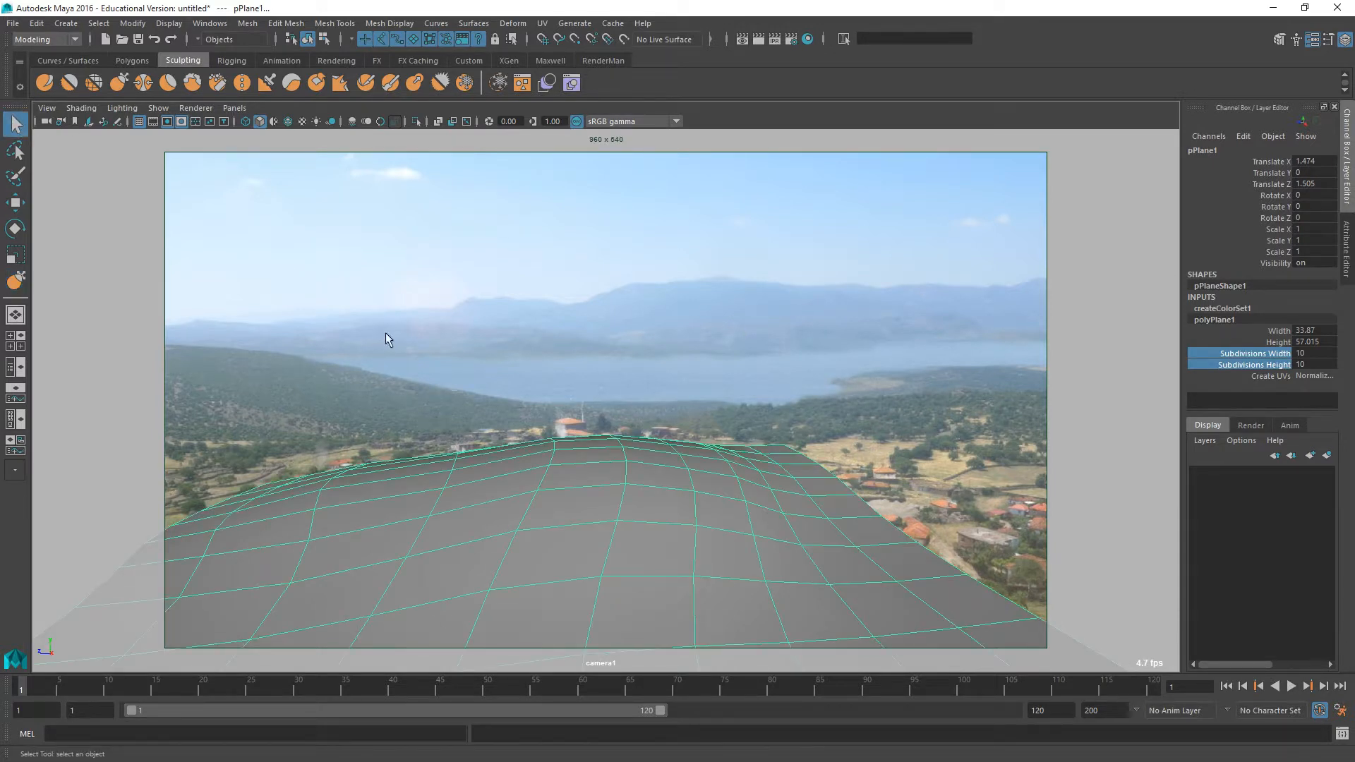
Undo the sculpting, the polygon plane and the hiding of the hill mesh, keeping the hill mesh selected.
{"action": "key", "text": "ctrl+z"}
{"action": "key", "text": "ctrl+z"}
{"action": "key", "text": "ctrl+z"}
{"action": "key", "text": "ctrl+z"}
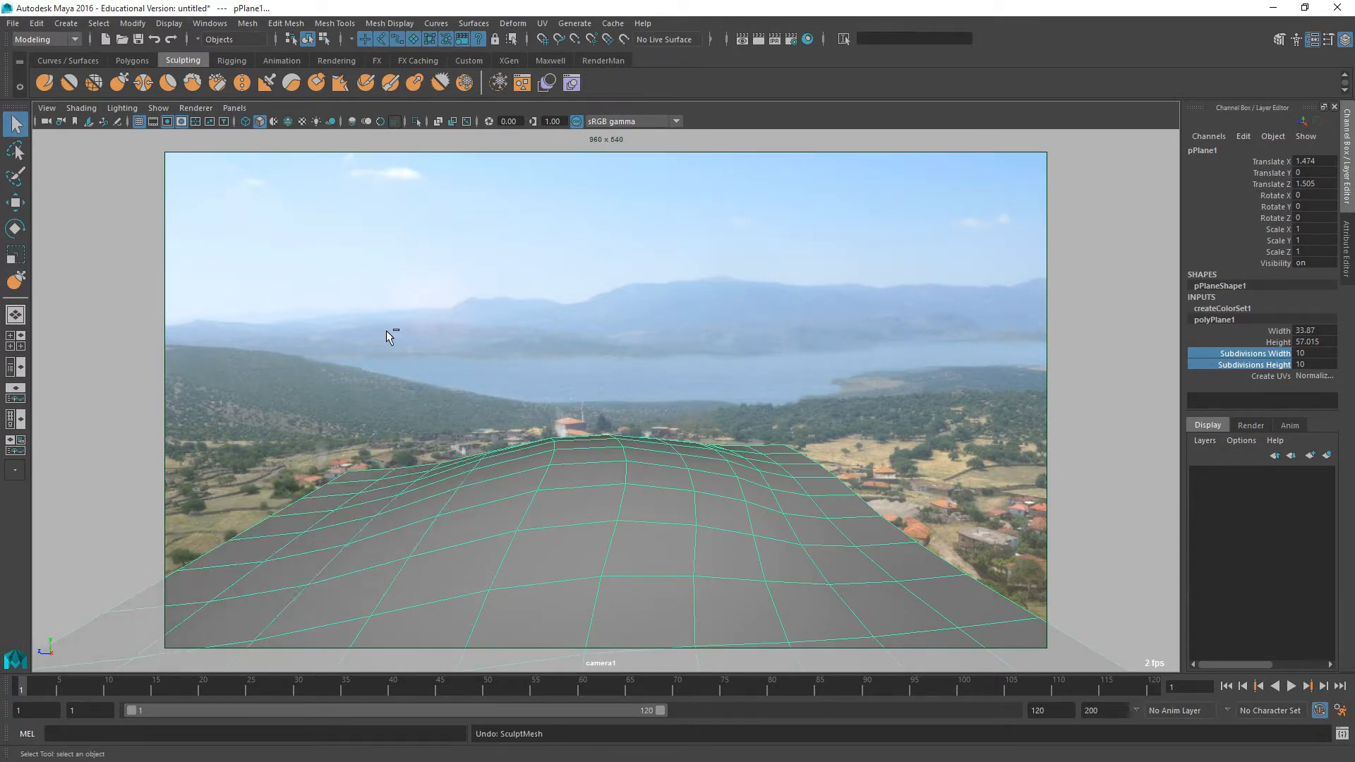
{"action": "key", "text": "ctrl+z"}
{"action": "key", "text": "ctrl+z"}
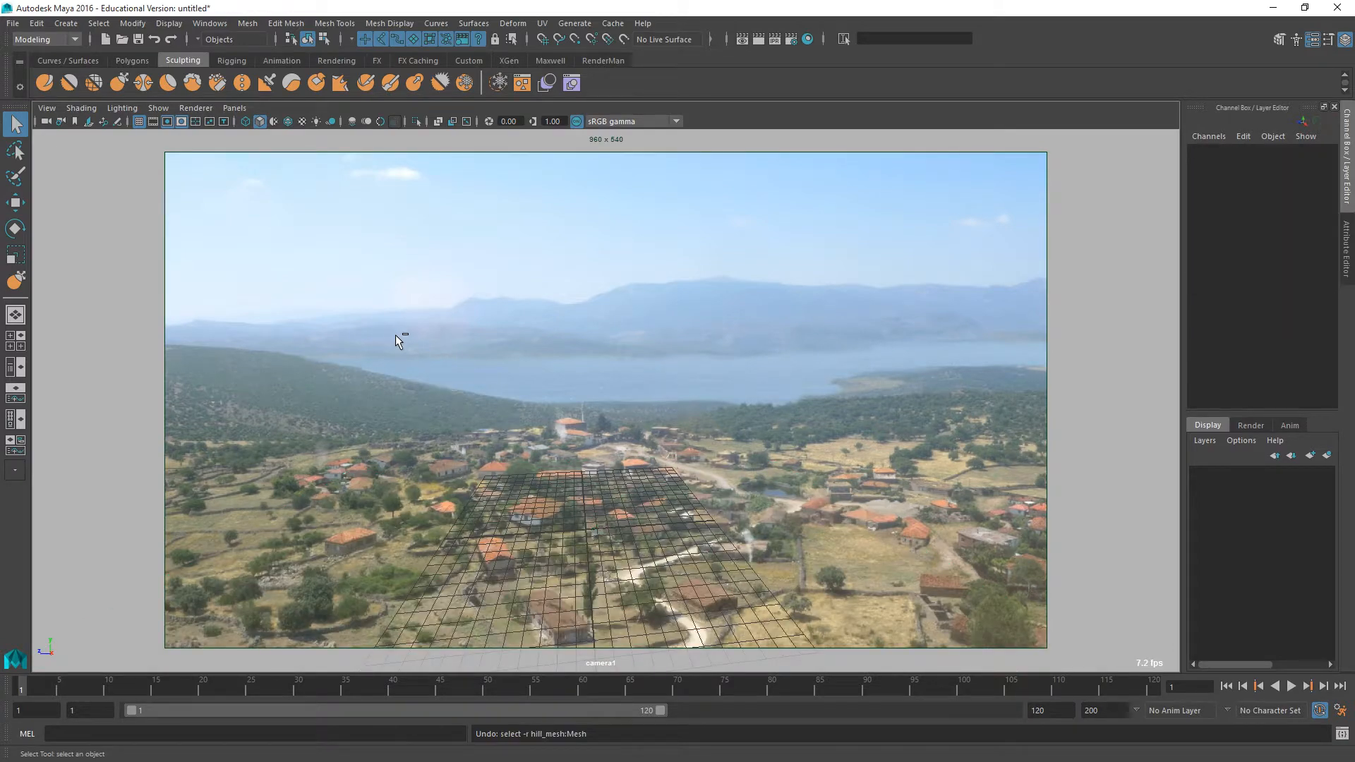
{"action": "key", "text": "shift+z"}
{"action": "key", "text": "shift+z"}
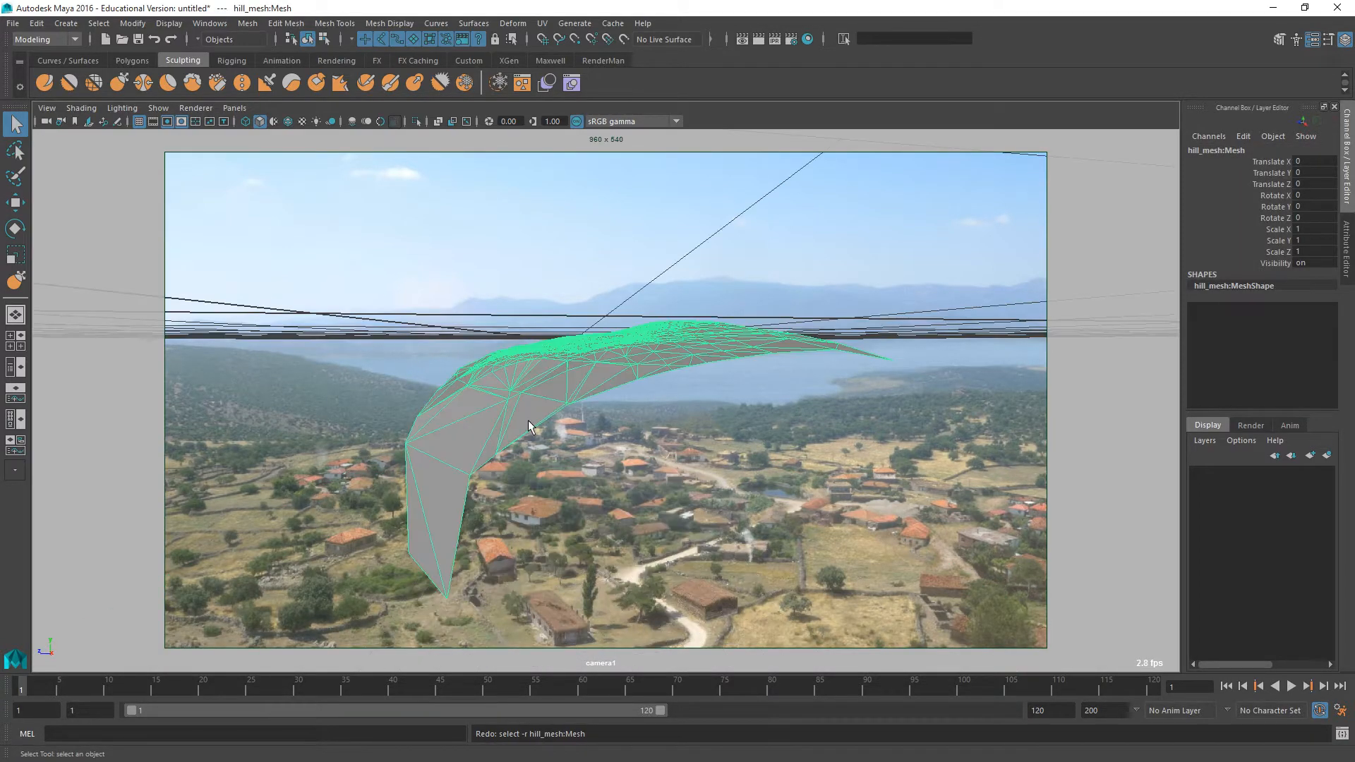
Orbit camera1's view until the hill mesh lies over the village hill in the footage.
{"action": "key", "text": "shift+z"}
{"action": "key", "text": "shift+z"}
{"action": "mouse_move", "coordinate": [668, 438]}
{"action": "left_mouse_down", "text": "alt"}
{"action": "mouse_move", "coordinate": [590, 514]}
{"action": "mouse_move", "coordinate": [538, 493]}
{"action": "mouse_move", "coordinate": [614, 571]}
{"action": "mouse_move", "coordinate": [565, 542]}
{"action": "mouse_move", "coordinate": [634, 544]}
{"action": "mouse_move", "coordinate": [599, 531]}
{"action": "left_mouse_up", "text": "alt"}
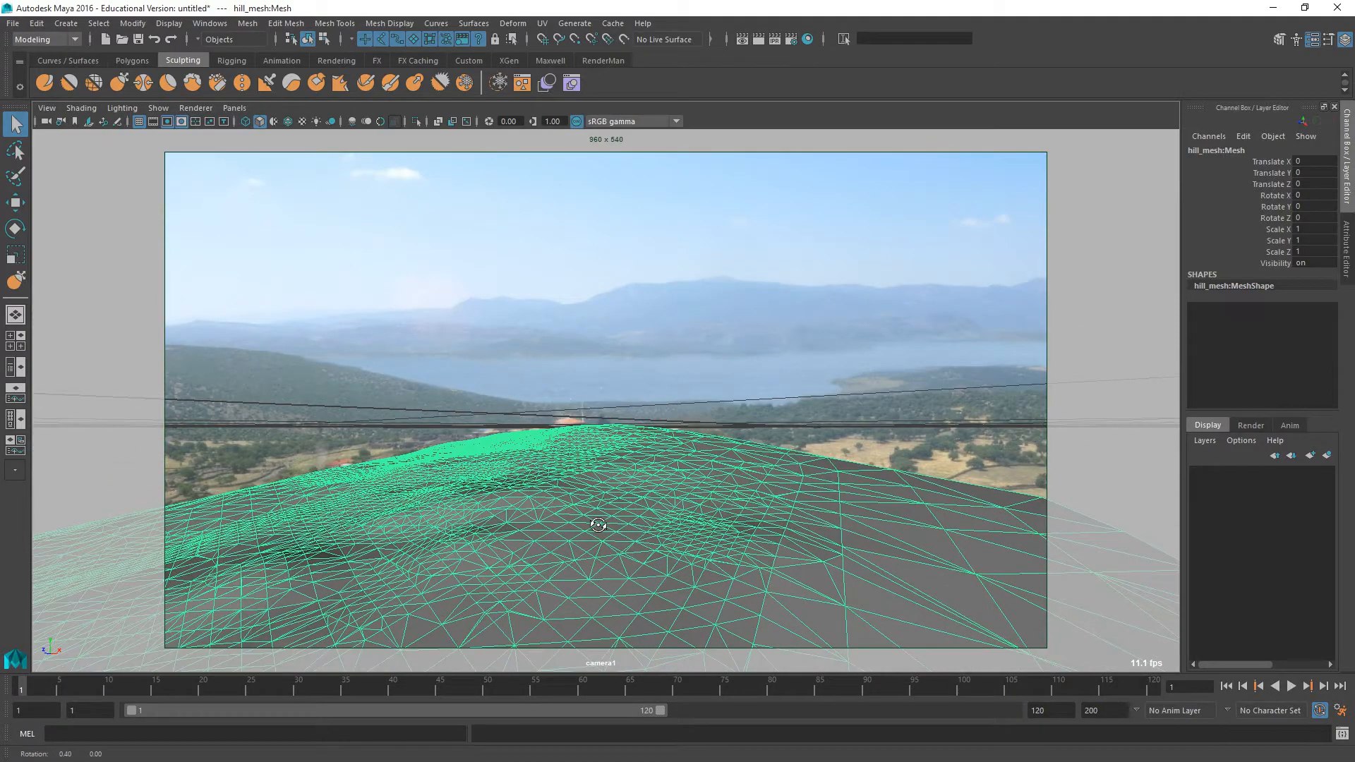
Hide the grid in camera1's view and display the hill mesh in wireframe over the footage, fine-tuning its alignment.
{"action": "left_click", "coordinate": [158, 108]}
{"action": "left_click", "coordinate": [172, 665]}
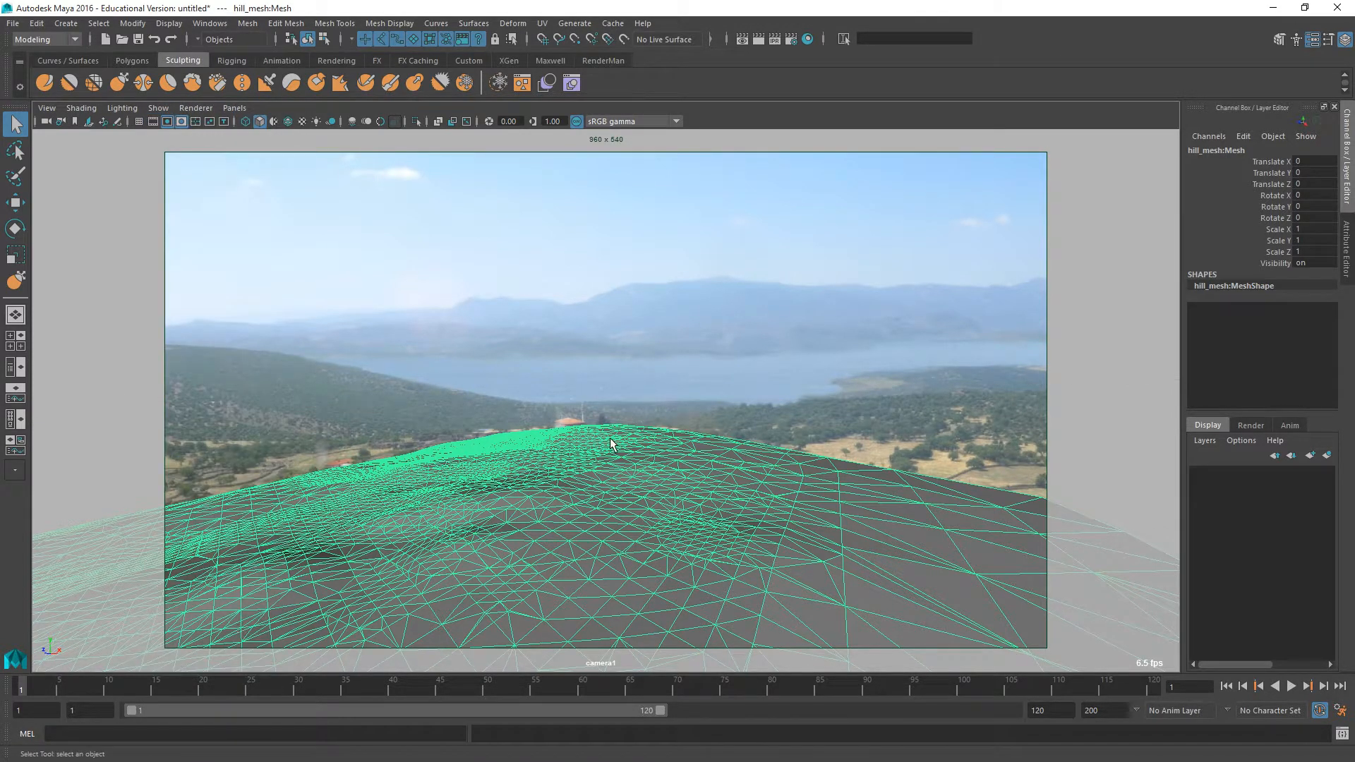
{"action": "key", "text": "4"}
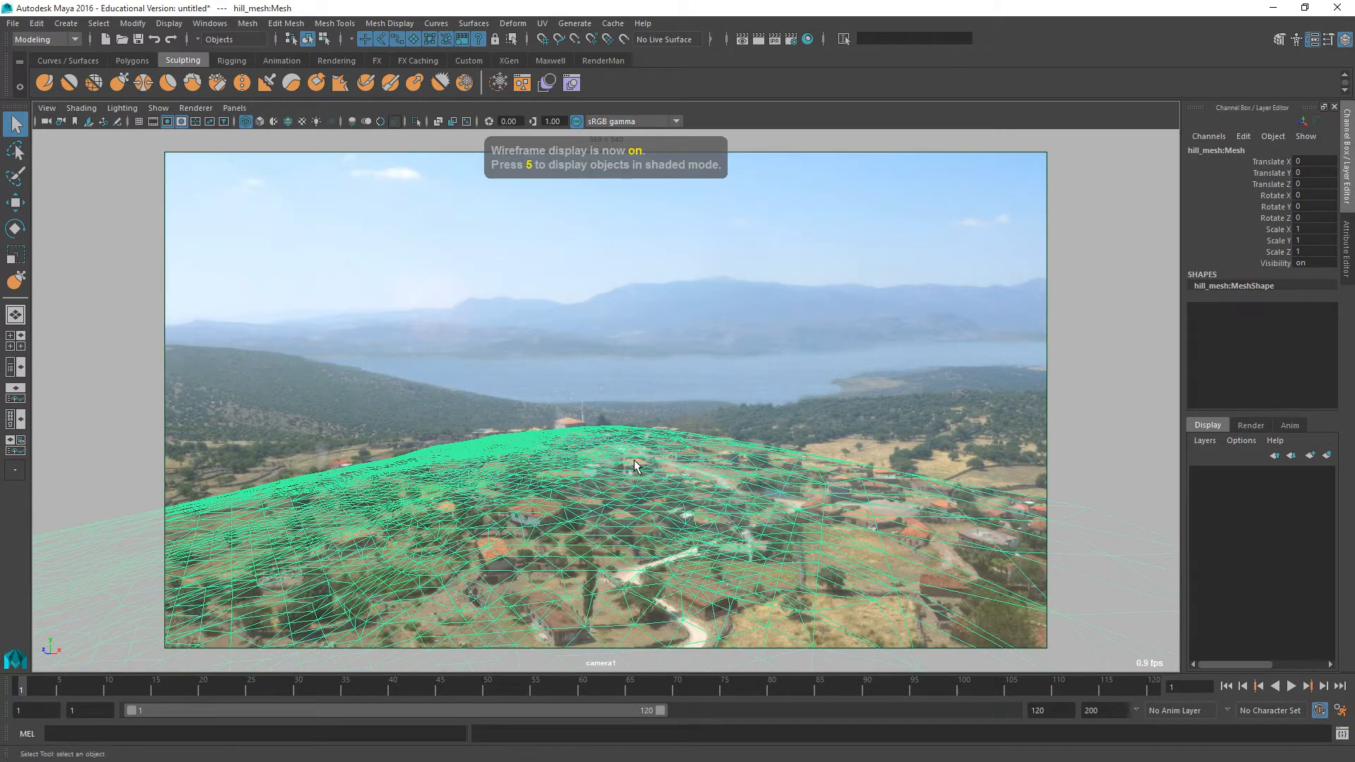
{"action": "mouse_move", "coordinate": [630, 464]}
{"action": "middle_mouse_down", "text": "alt"}
{"action": "mouse_move", "coordinate": [609, 467]}
{"action": "mouse_move", "coordinate": [627, 458]}
{"action": "middle_mouse_up", "text": "alt"}
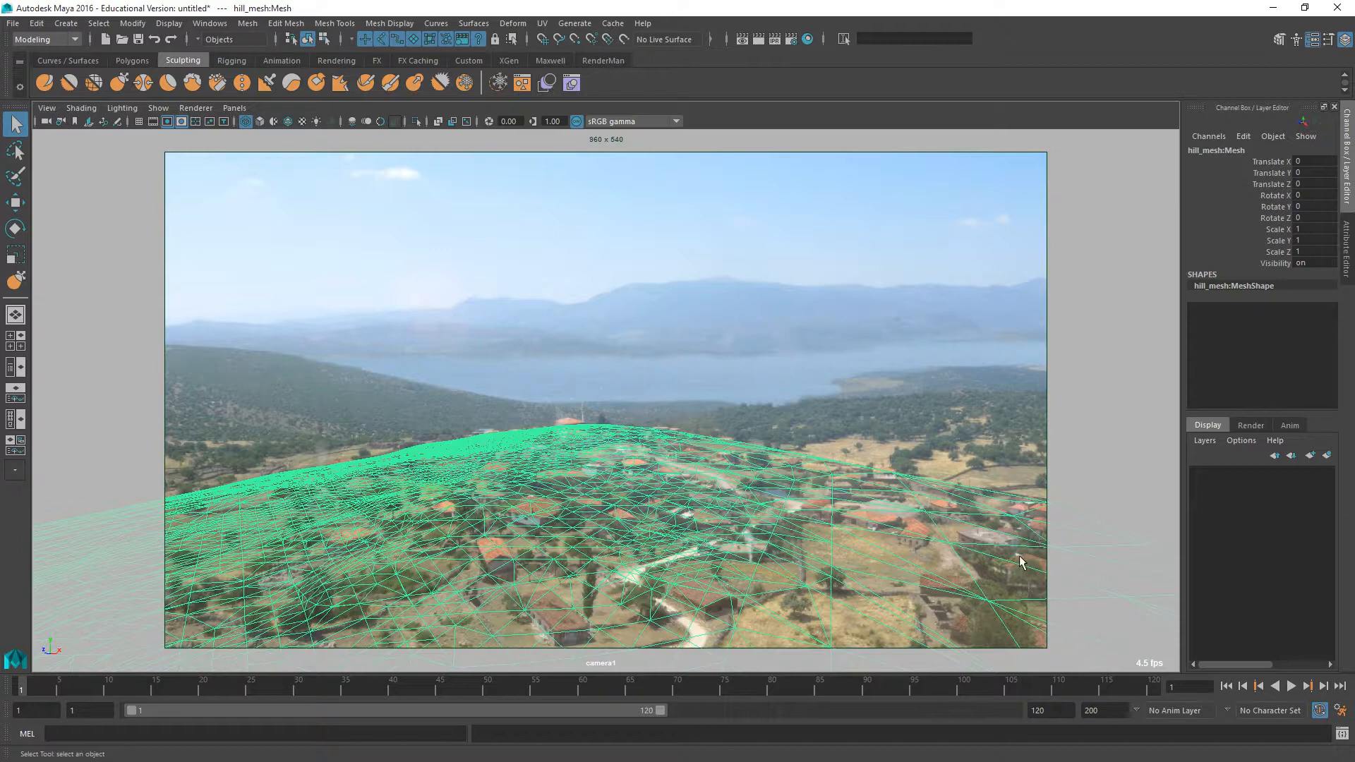
{"action": "mouse_move", "coordinate": [1020, 563]}
{"action": "right_mouse_down", "text": "shift"}
{"action": "mouse_move", "coordinate": [988, 537]}
{"action": "mouse_move", "coordinate": [953, 399]}
{"action": "mouse_move", "coordinate": [946, 419]}
{"action": "right_mouse_up", "text": "shift"}
{"action": "left_click", "coordinate": [936, 411]}
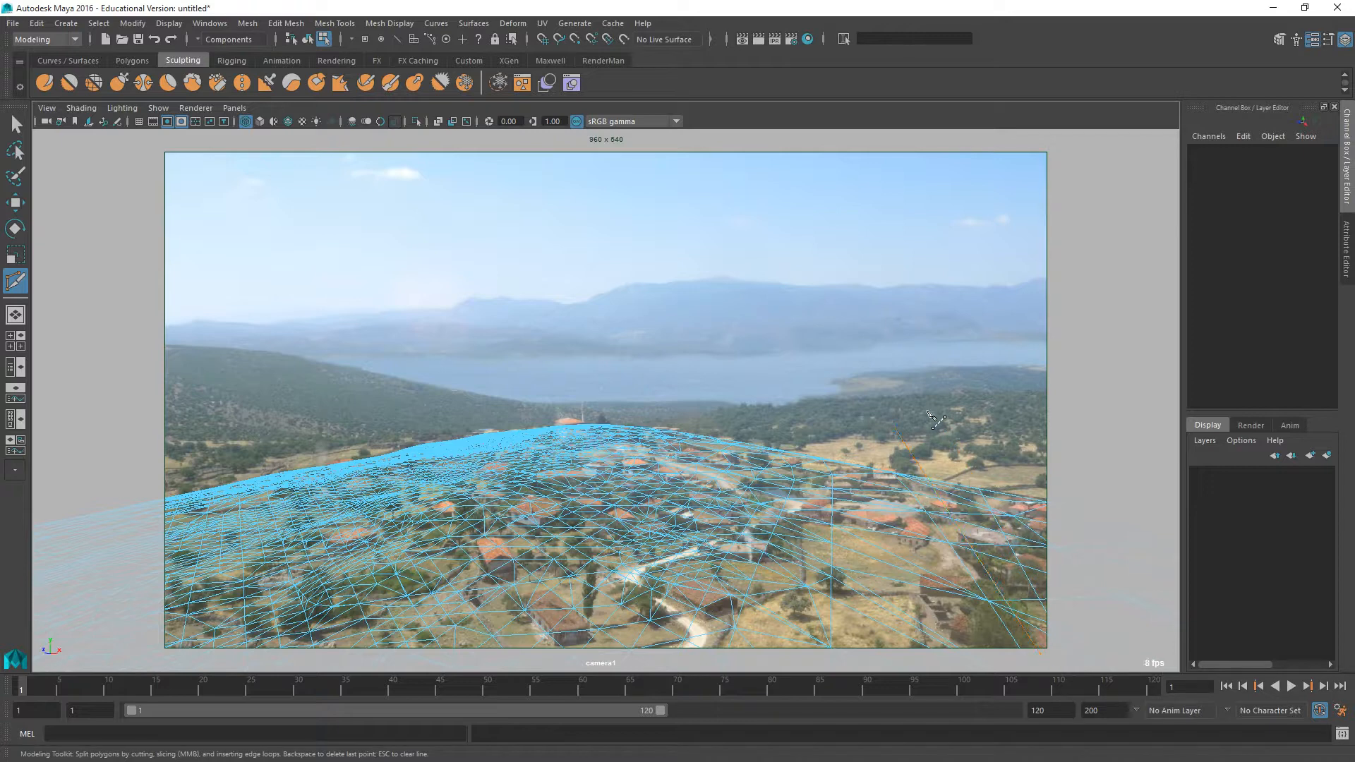
{"action": "key", "text": "Escape"}
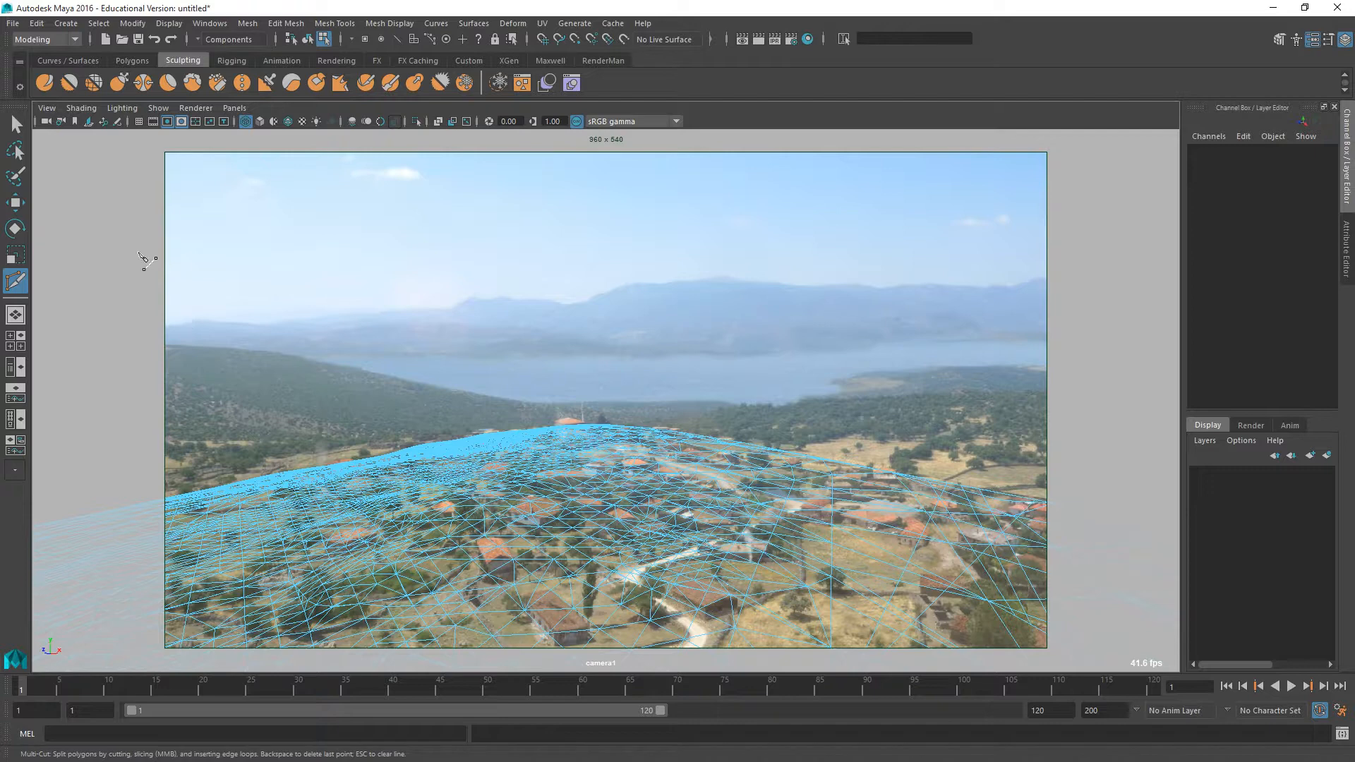
{"action": "left_click", "coordinate": [15, 125]}
{"action": "right_click_drag", "start_coordinate": [719, 353], "coordinate": [789, 333]}
{"action": "left_click", "coordinate": [727, 321]}
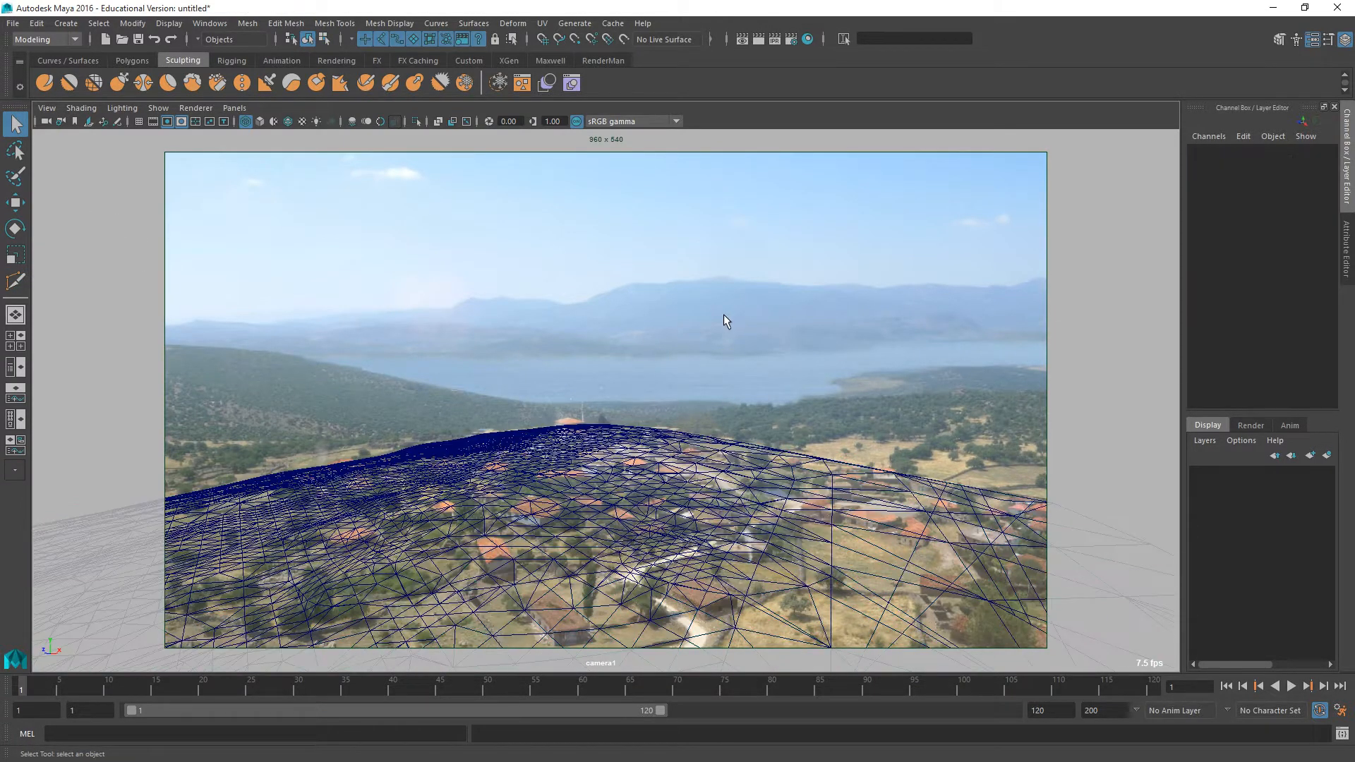
Select the hill mesh and check the OBJ and FBX file types offered for exporting the selection, leaving without exporting.
{"action": "left_click", "coordinate": [682, 478]}
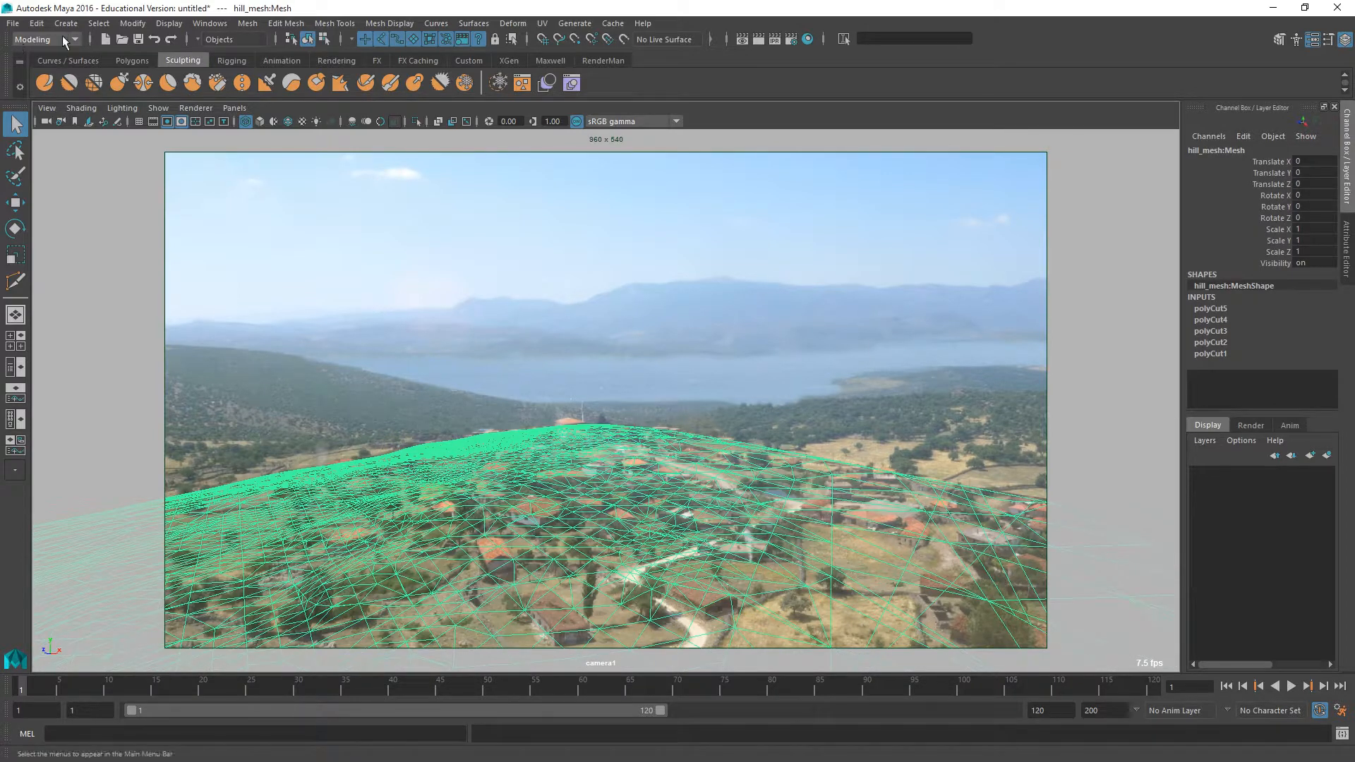
{"action": "left_click", "coordinate": [13, 23]}
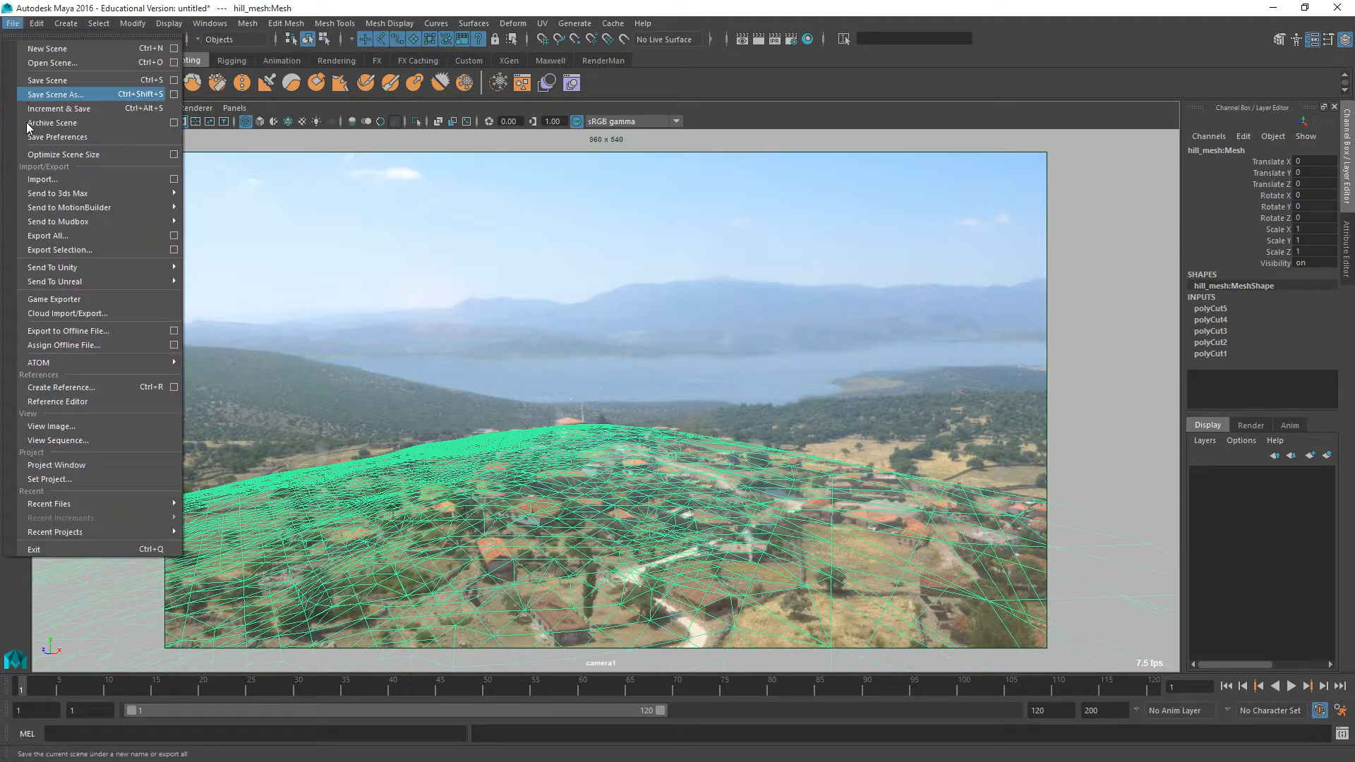
{"action": "left_click", "coordinate": [91, 249]}
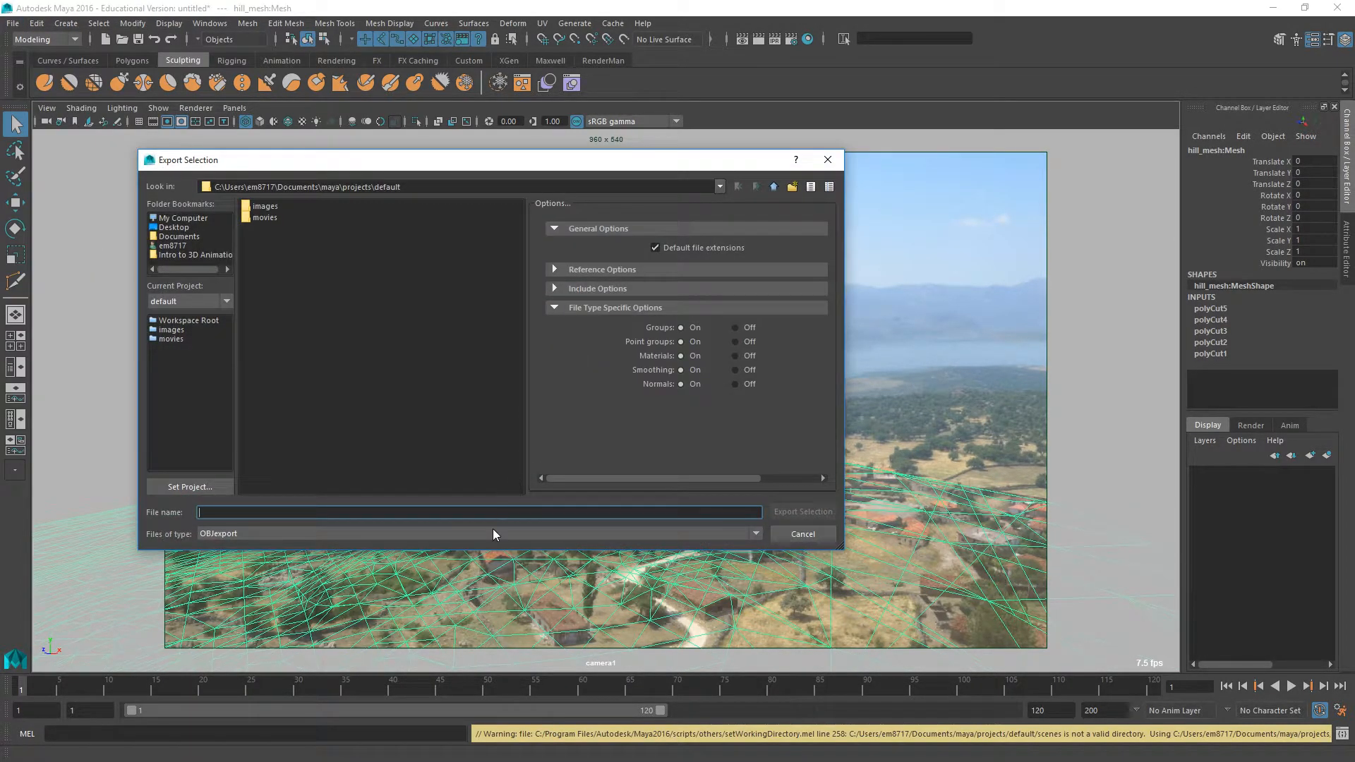
{"action": "left_click", "coordinate": [492, 534]}
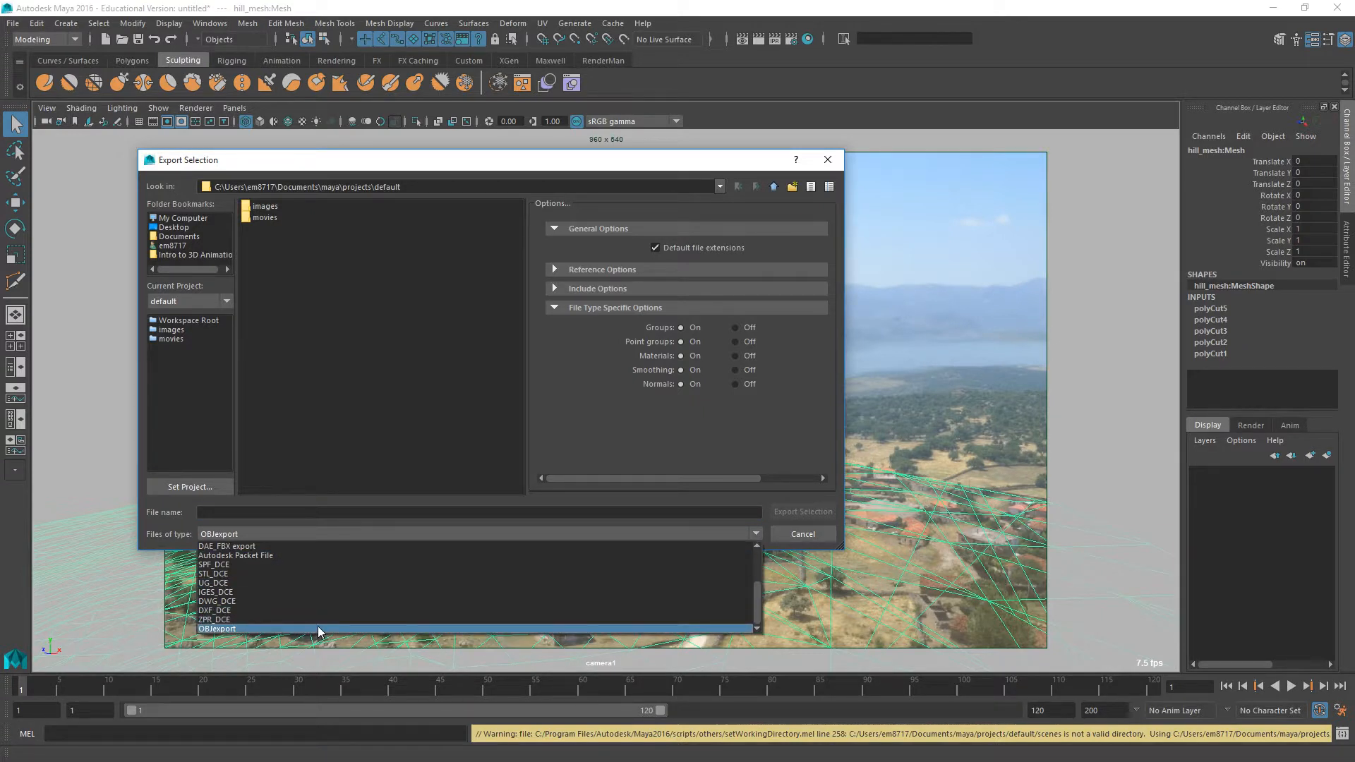
{"action": "scroll", "coordinate": [321, 614], "scroll_direction": "up", "scroll_amount": 3}
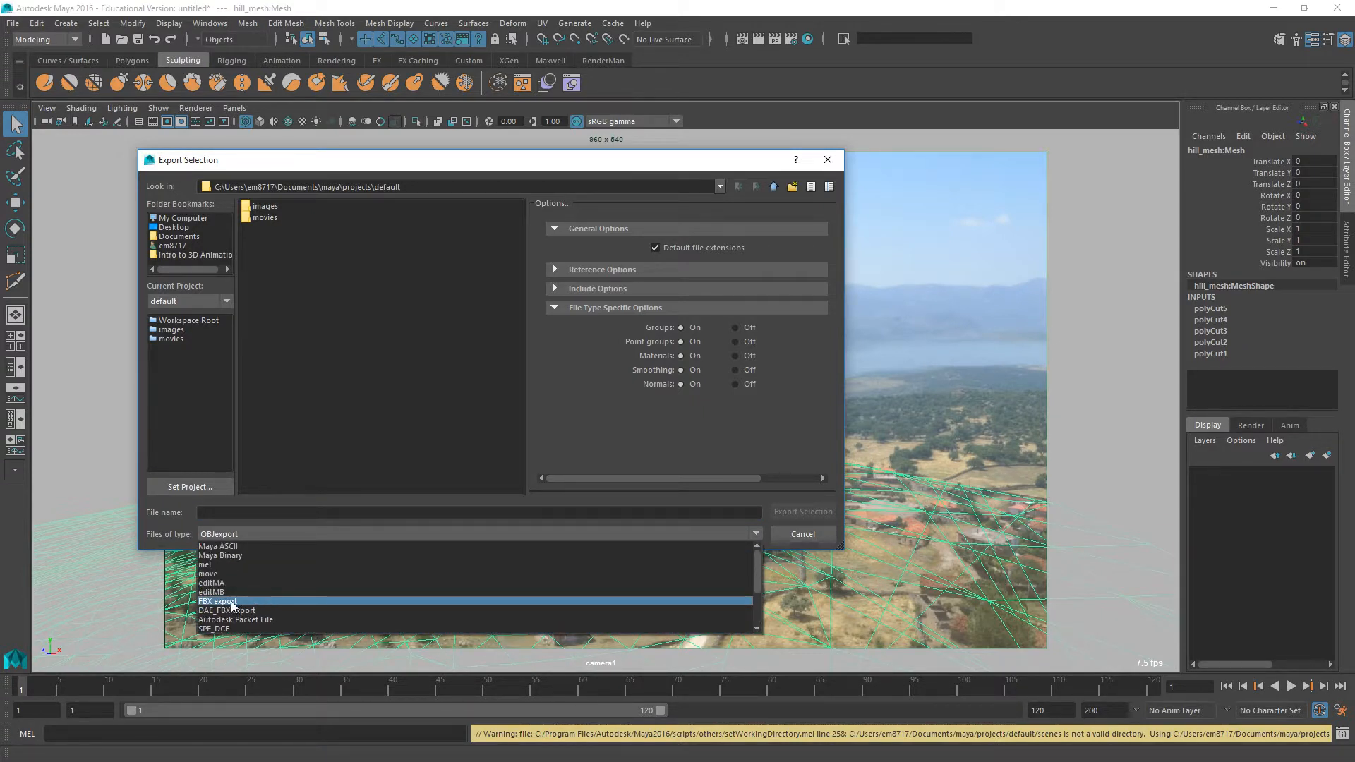
{"action": "left_click", "coordinate": [803, 534]}
Check the loading settings of objExport.mll in an enlarged Plug-in Manager, and close it.
{"action": "left_click", "coordinate": [208, 24]}
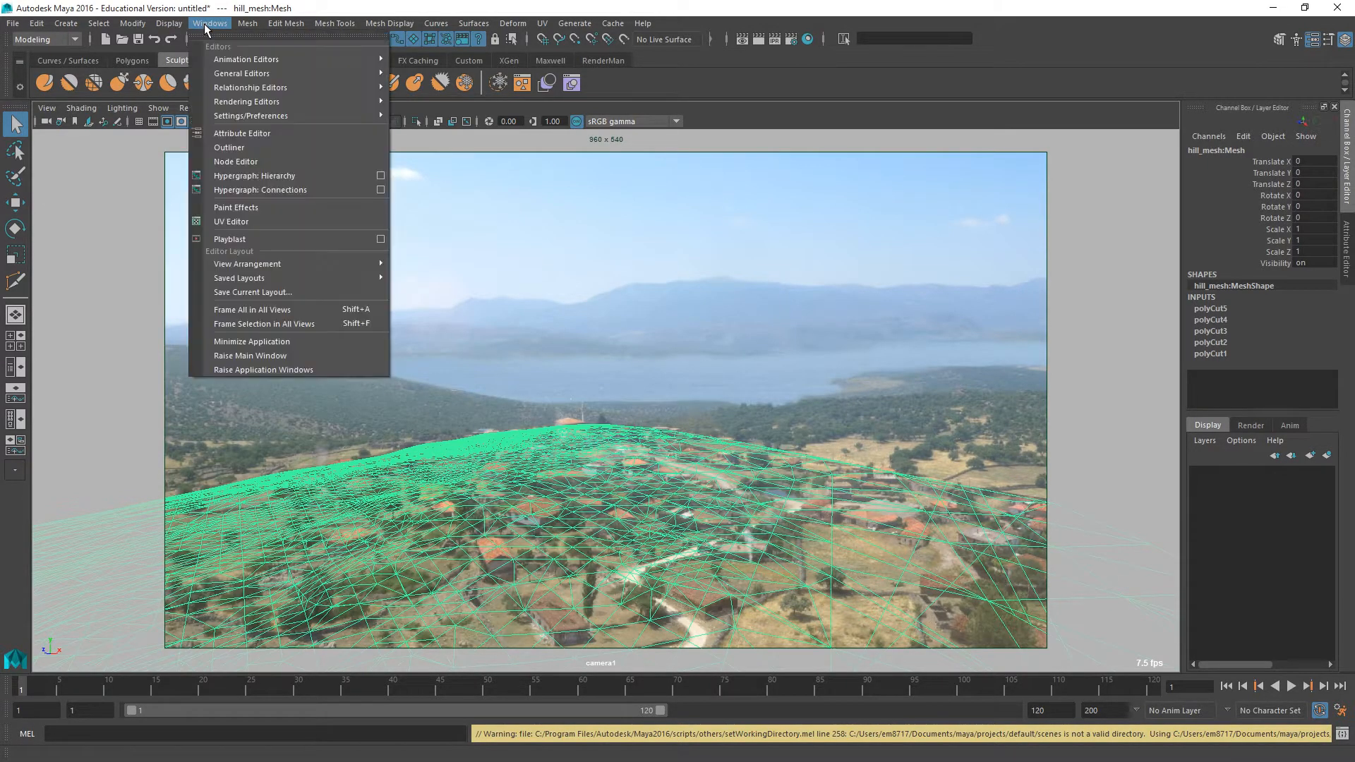
{"action": "mouse_move", "coordinate": [247, 119]}
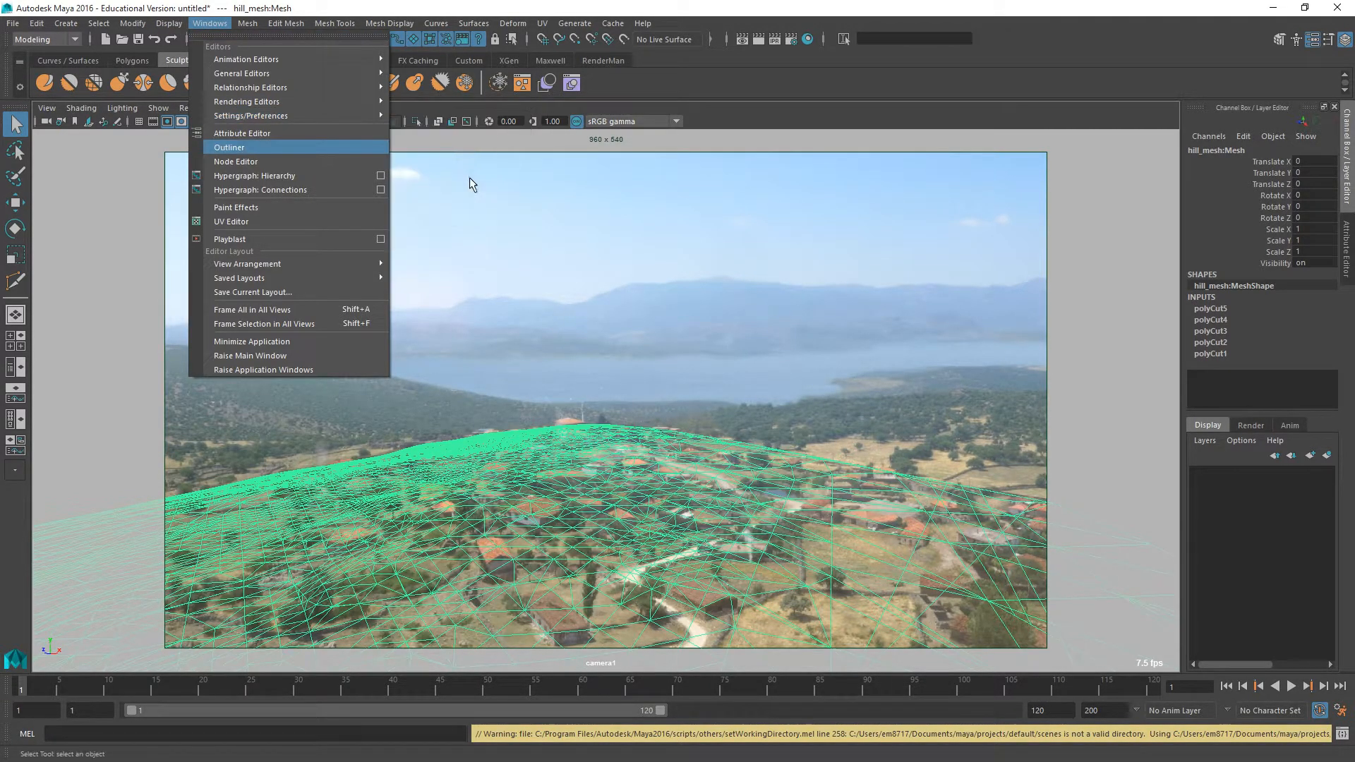
{"action": "left_click", "coordinate": [452, 248]}
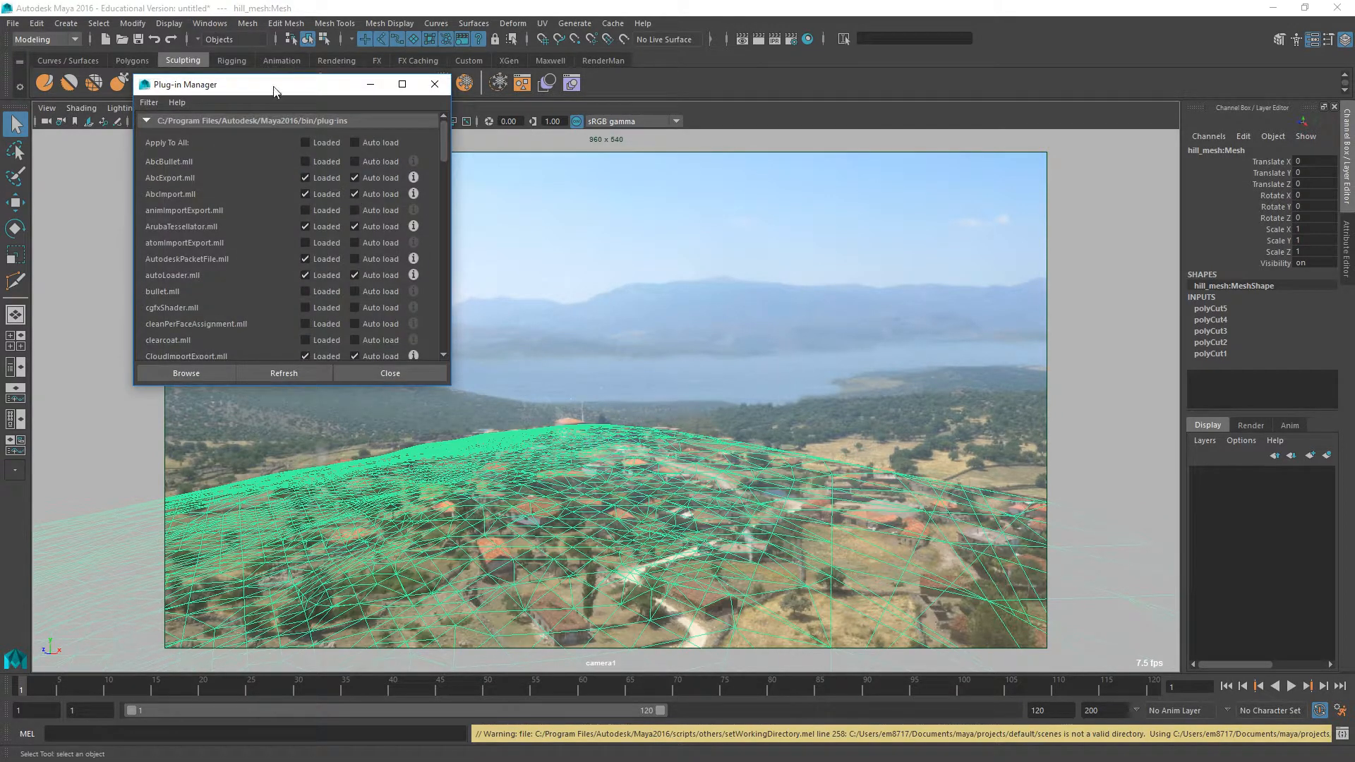
{"action": "left_click_drag", "start_coordinate": [274, 90], "coordinate": [529, 126]}
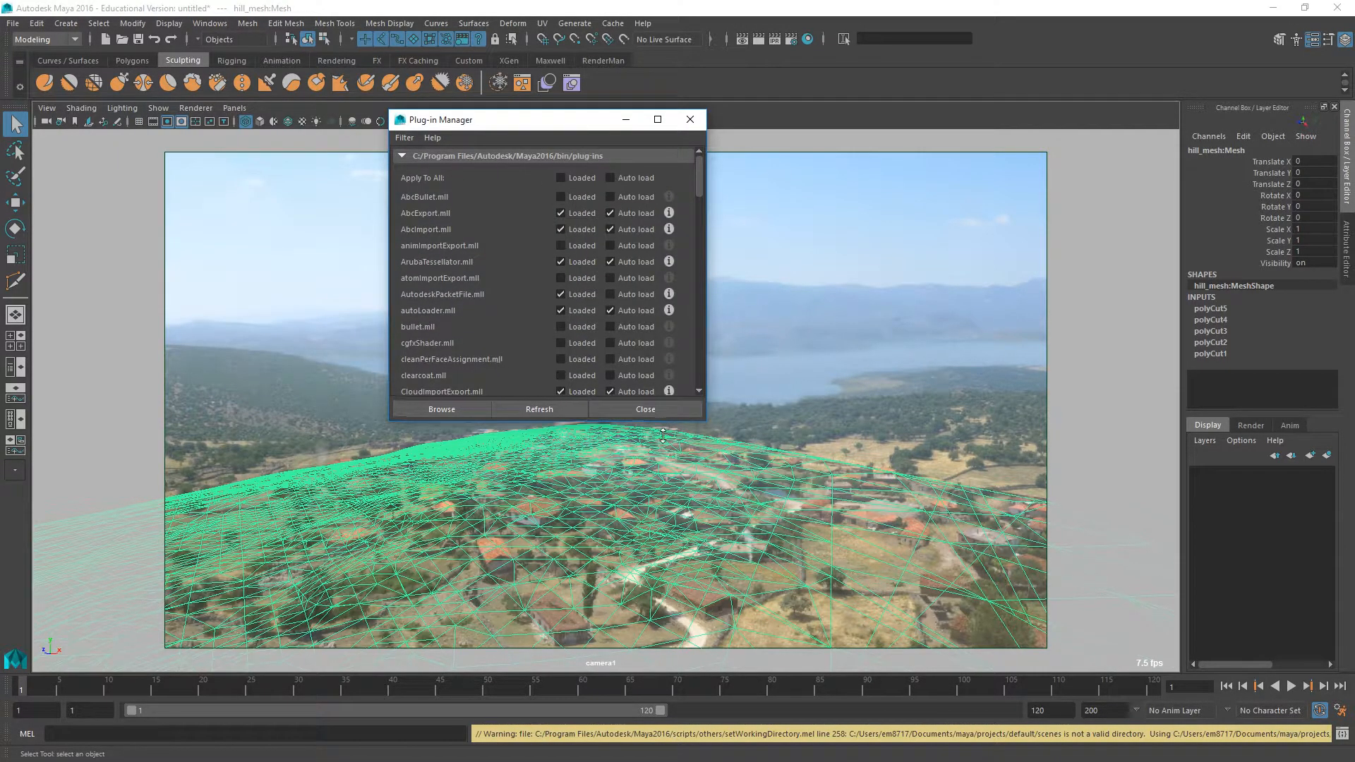
{"action": "left_click_drag", "start_coordinate": [662, 436], "coordinate": [655, 584]}
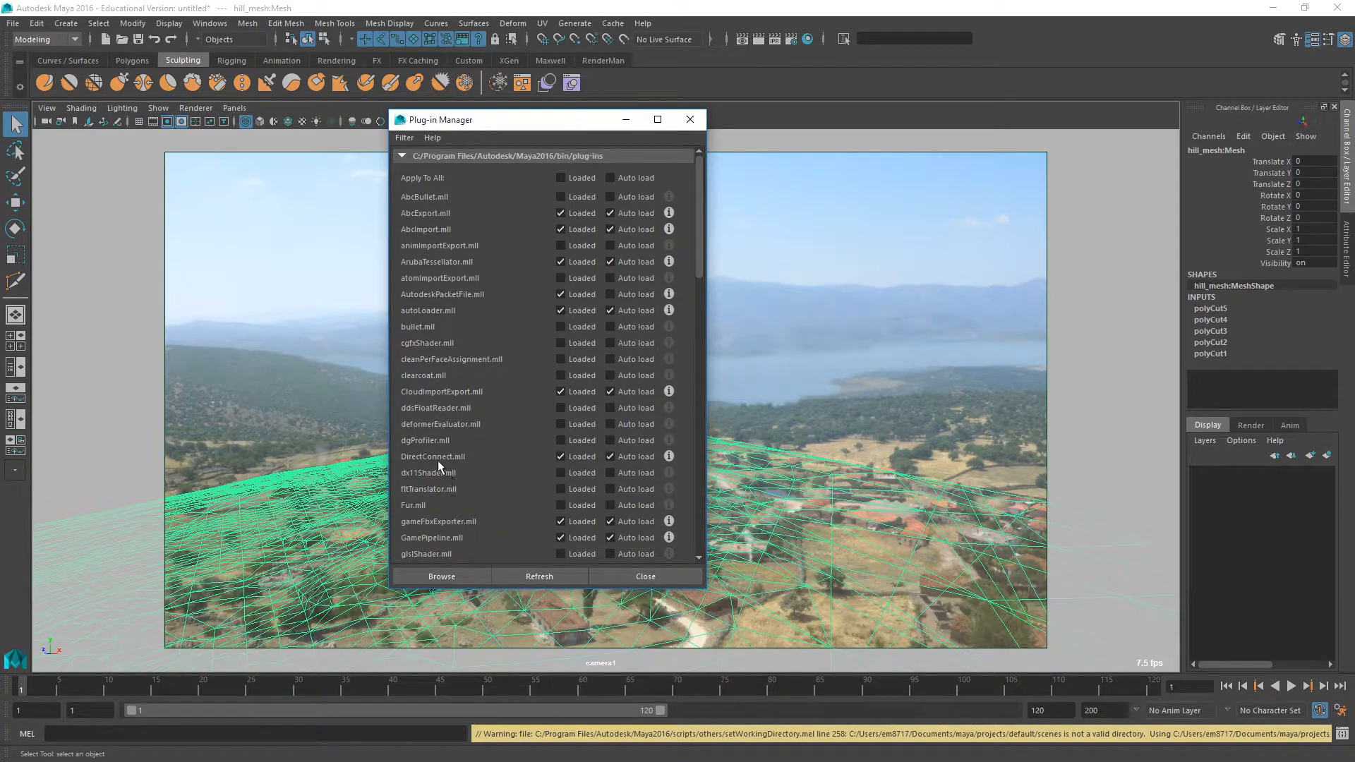
{"action": "scroll", "coordinate": [427, 435], "scroll_direction": "down", "scroll_amount": 6}
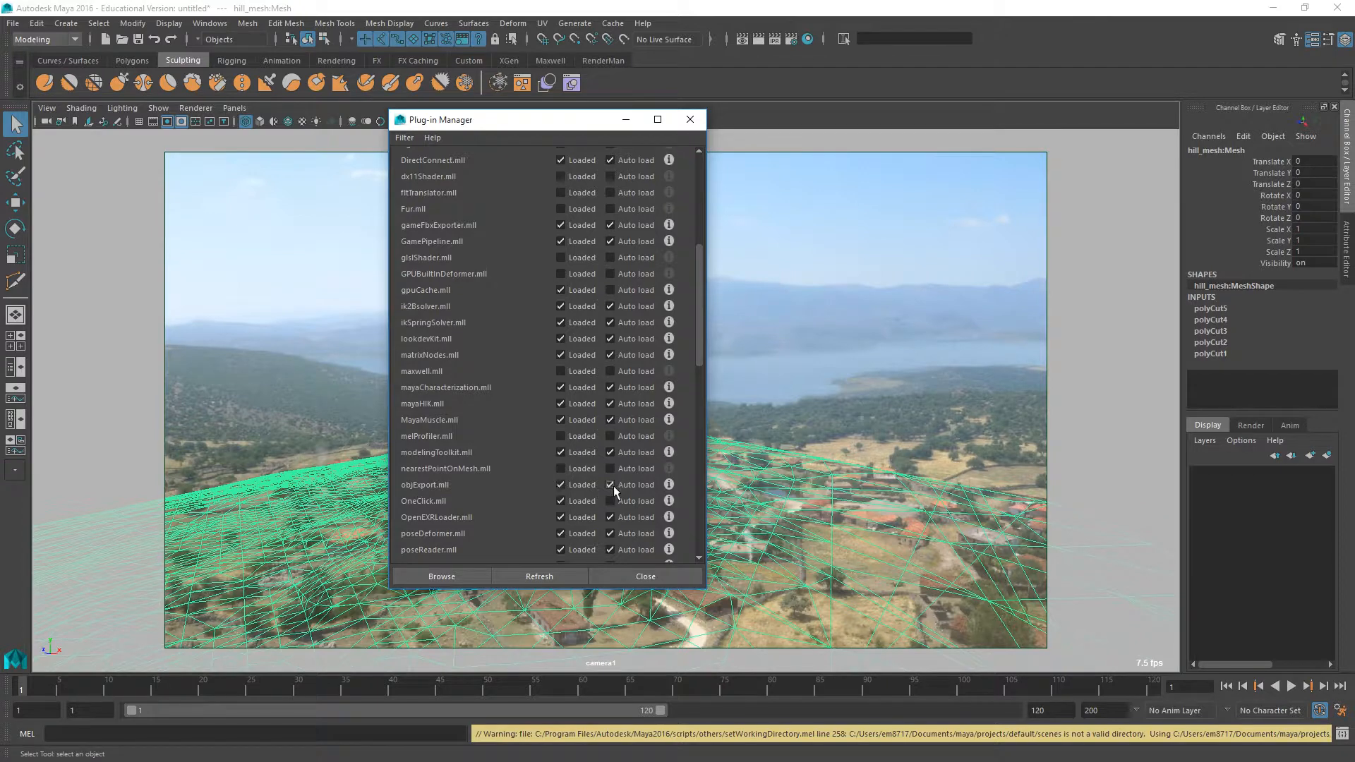
{"action": "left_click", "coordinate": [646, 576]}
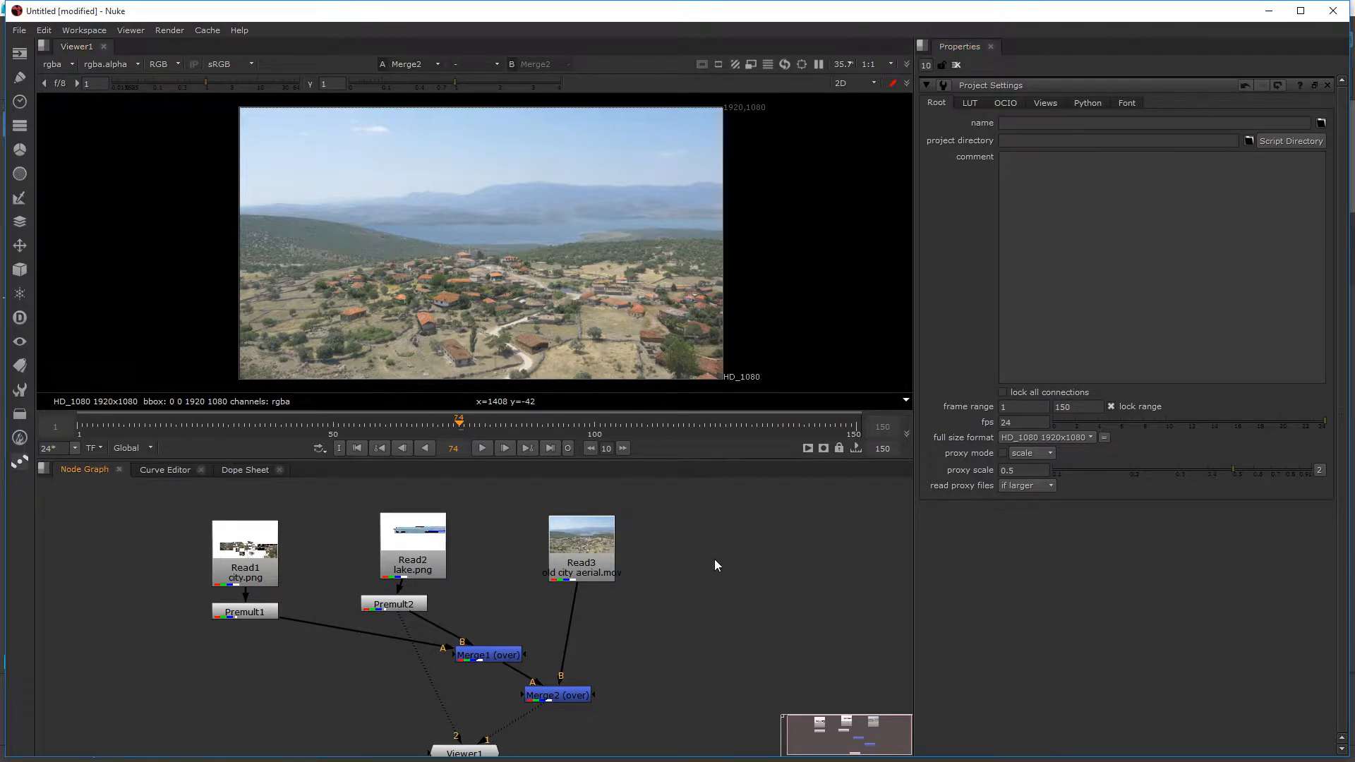
Switch to Nuke and read in hill_mesh.obj from the NukeComps folder of the Camera Projection Tutorial project.
{"action": "middle_click_drag", "start_coordinate": [714, 564], "coordinate": [667, 555]}
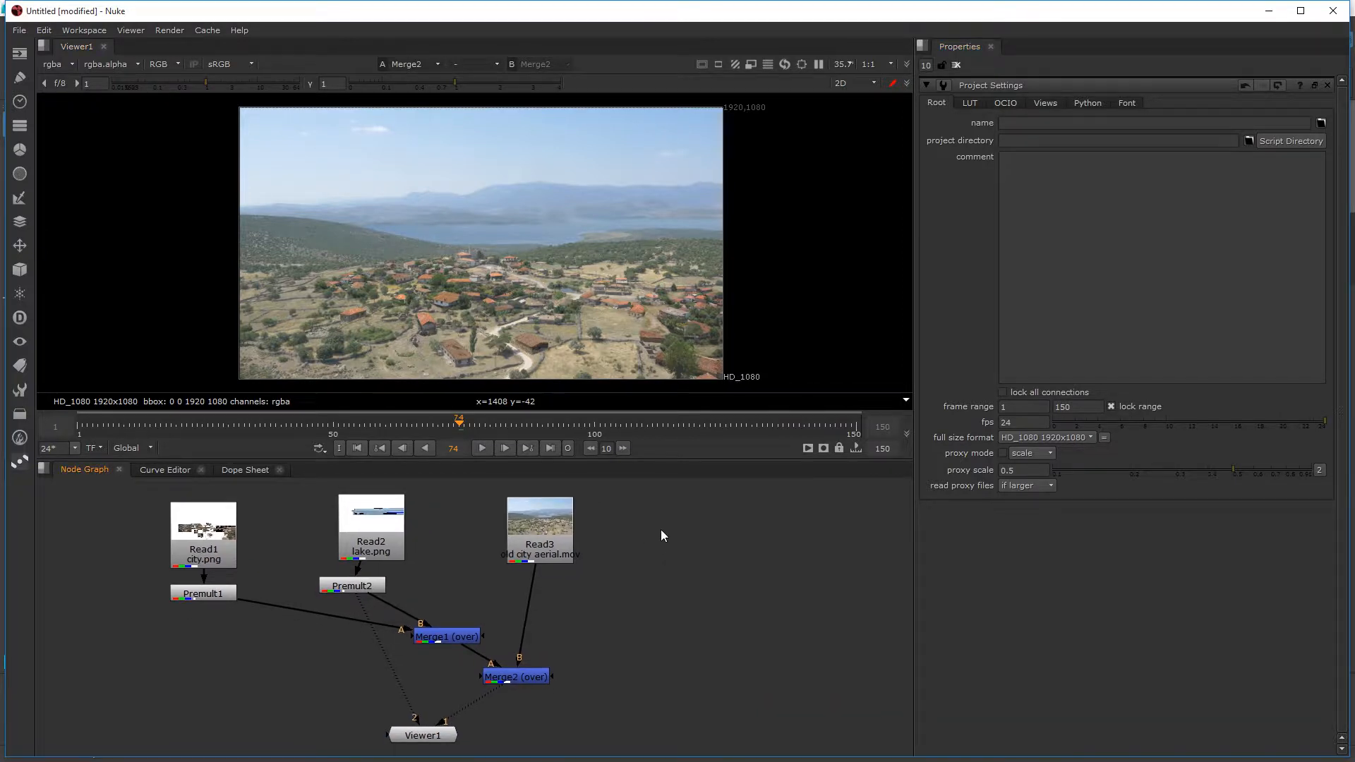
{"action": "key", "text": "r"}
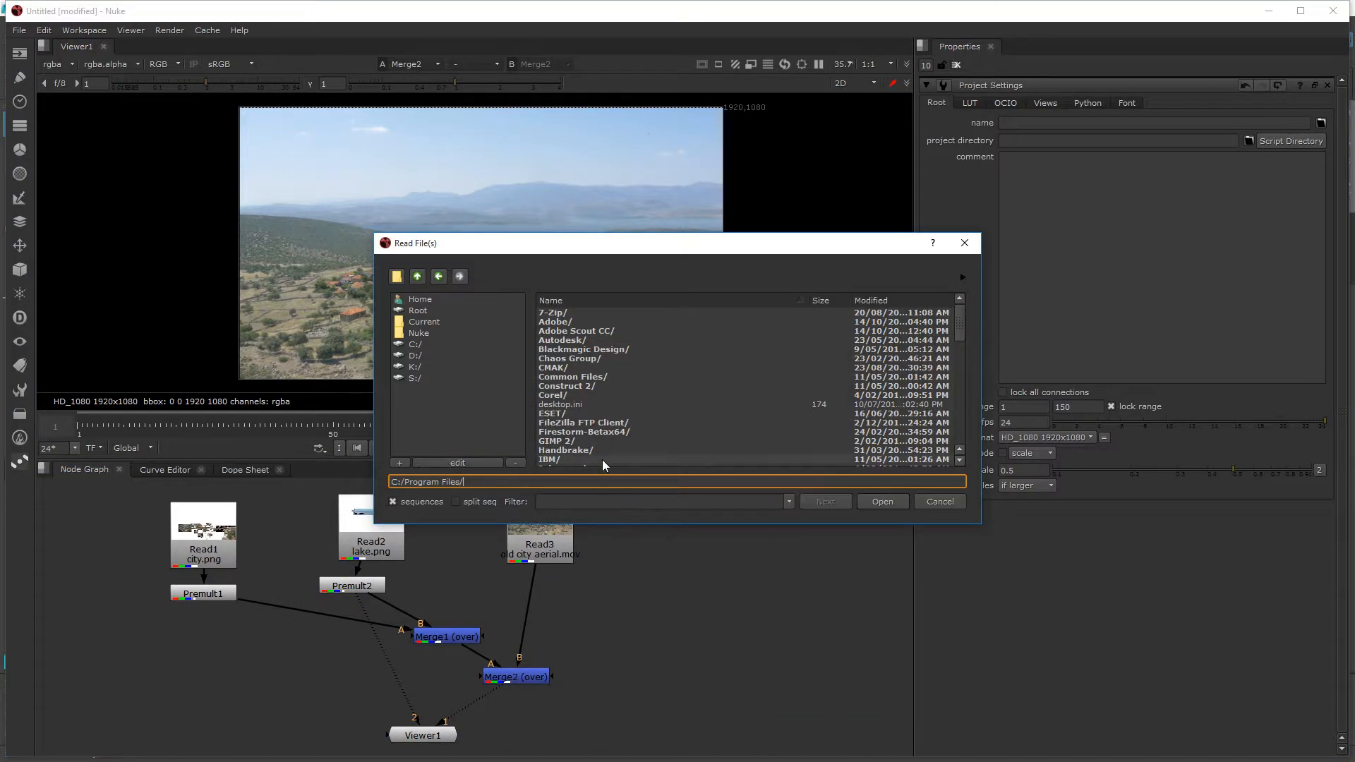
{"action": "triple_click", "coordinate": [539, 489]}
{"action": "type", "text": "K:\\WELLESLEY COPY\\DESIGN & CREATIVE TECHNOLOGIES\\School_of_Art_and_Design\\Hossein\\VFX\\Camera Projection Tutorial\\Footage"}
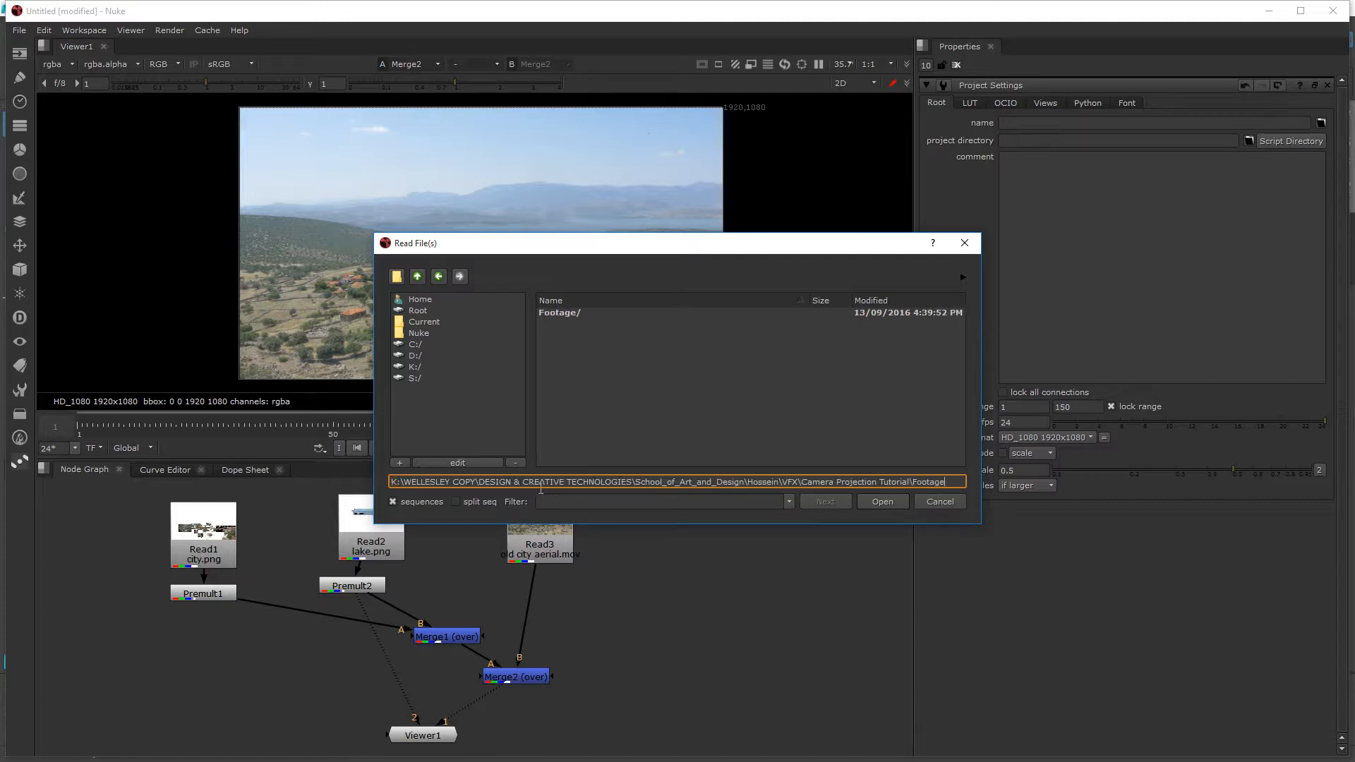
{"action": "left_click", "coordinate": [417, 277]}
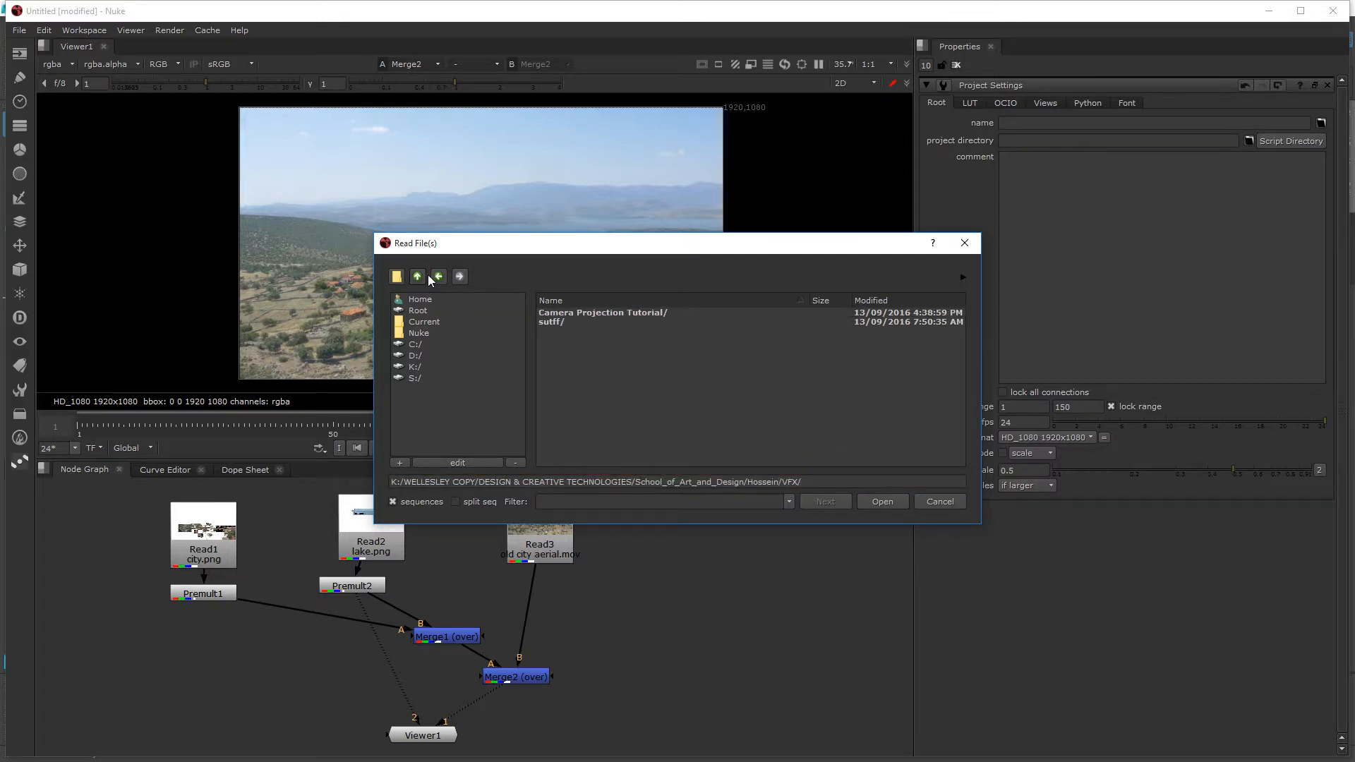
{"action": "double_click", "coordinate": [589, 313]}
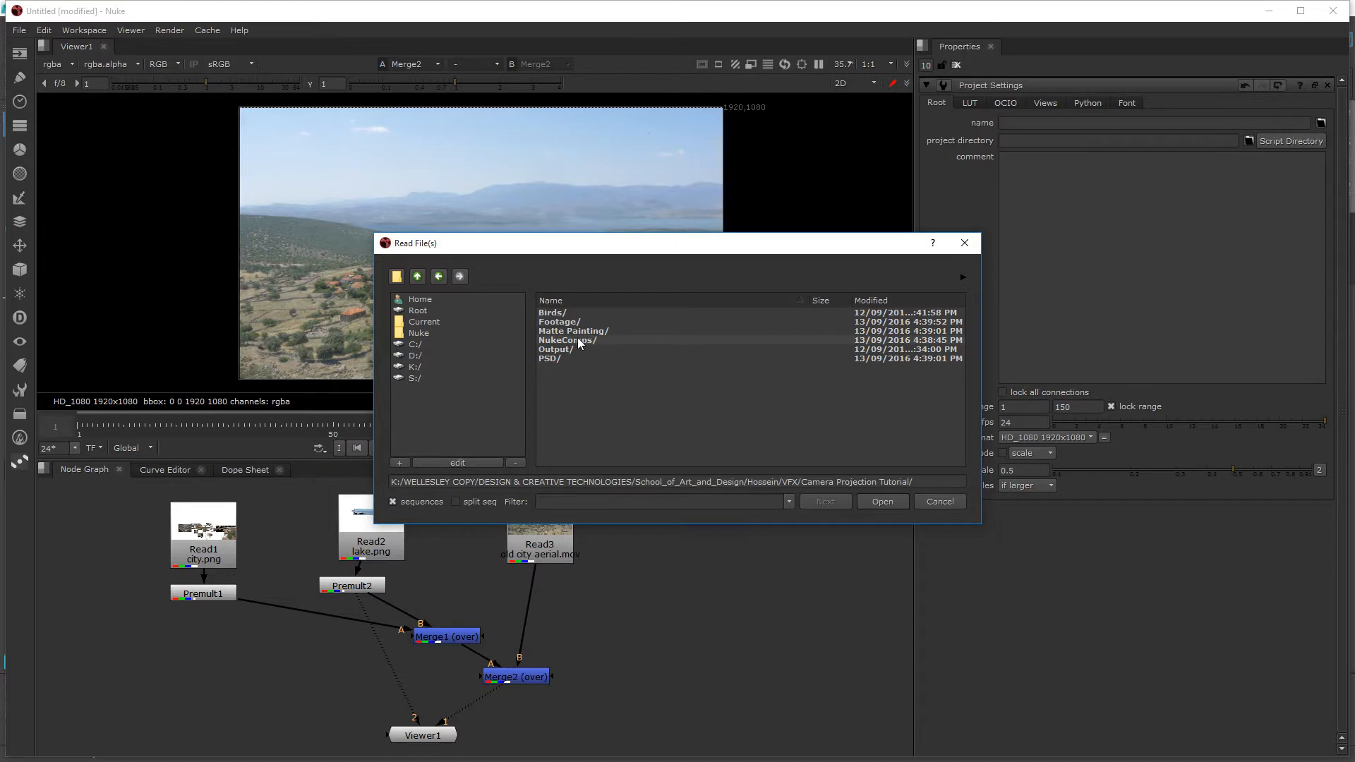
{"action": "double_click", "coordinate": [577, 340]}
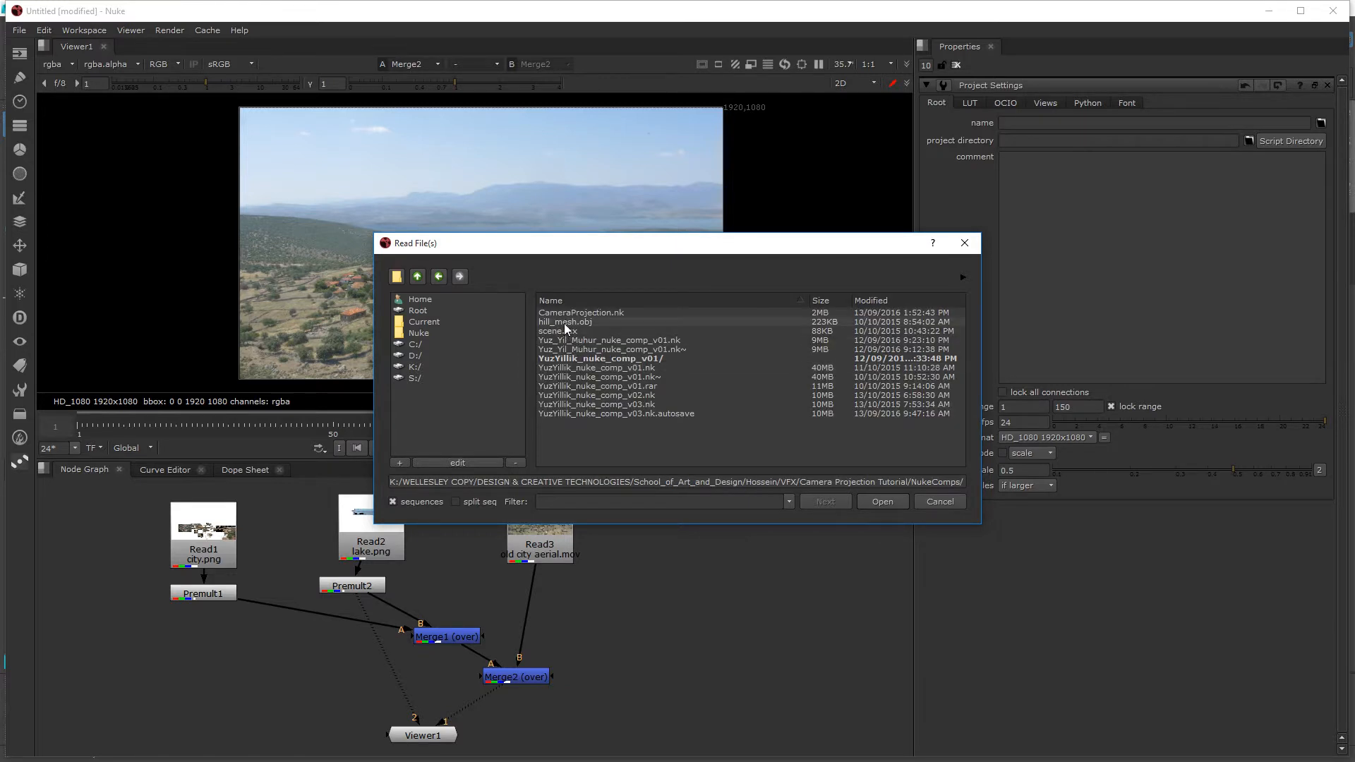
{"action": "double_click", "coordinate": [565, 323]}
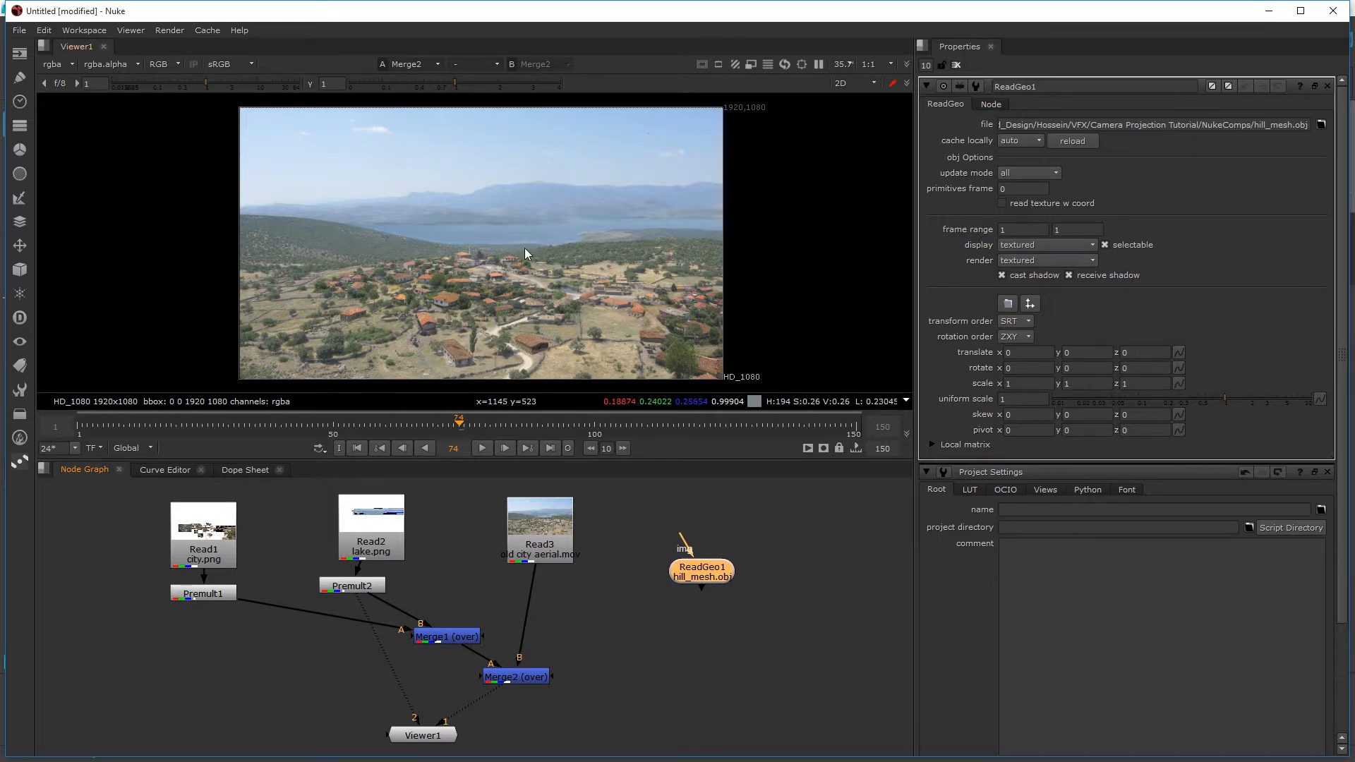
Switch the viewer to 3D and inspect the imported hill mesh from a lower angle.
{"action": "middle_click_drag", "start_coordinate": [524, 248], "coordinate": [449, 239]}
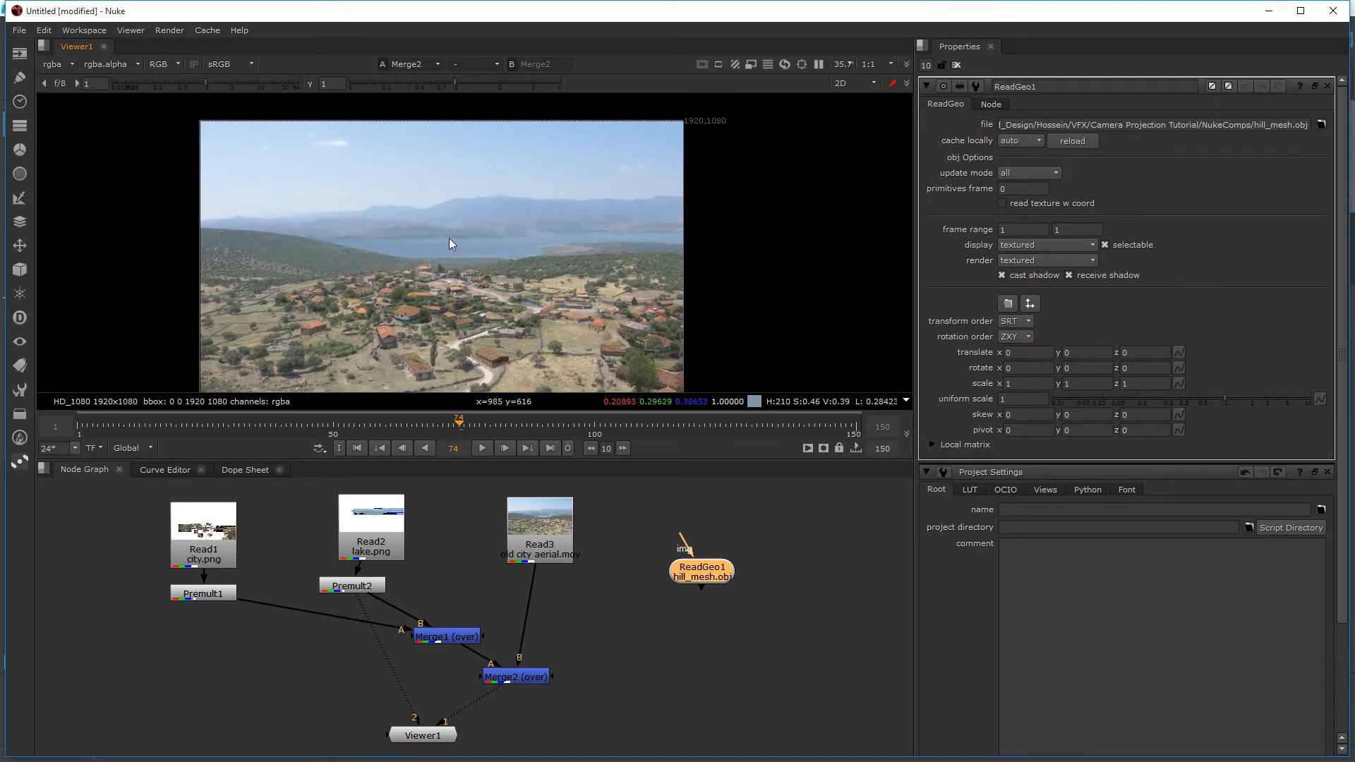
{"action": "key", "text": "Tab"}
{"action": "scroll", "coordinate": [484, 254], "scroll_direction": "down", "scroll_amount": 2}
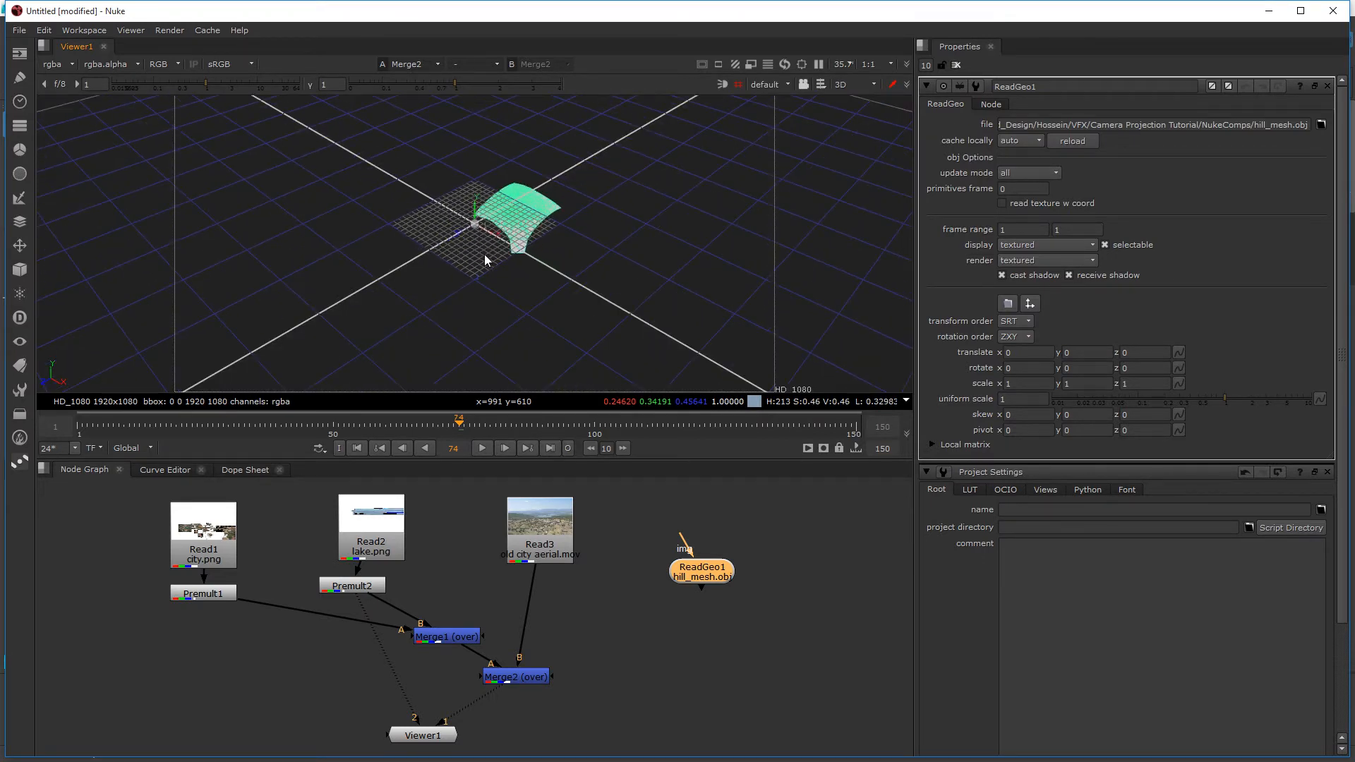
{"action": "scroll", "coordinate": [484, 259], "scroll_direction": "up", "scroll_amount": 2}
{"action": "left_click_drag", "start_coordinate": [577, 282], "coordinate": [605, 258], "text": "ctrl"}
{"action": "key", "text": "ctrl+z"}
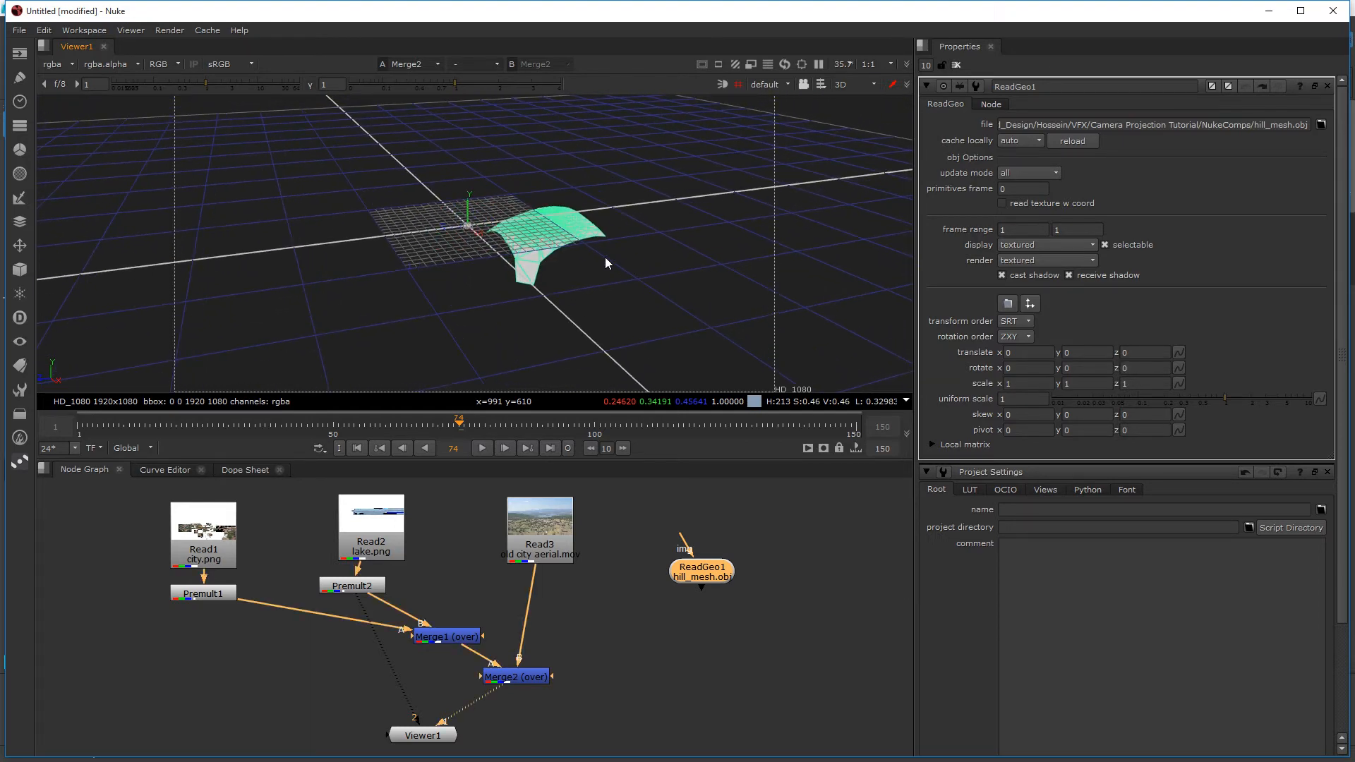